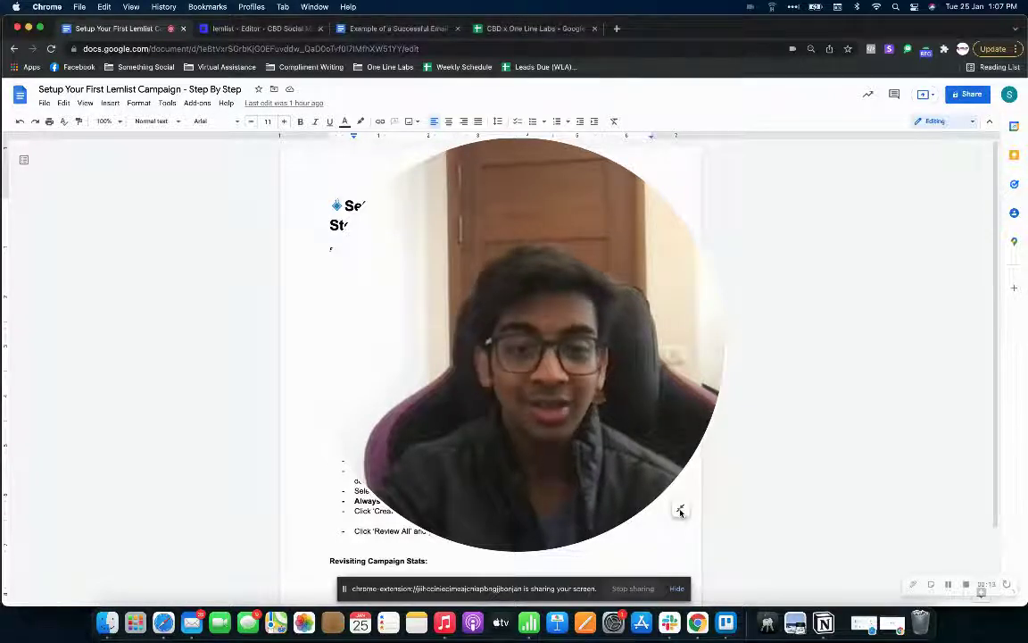
- Review the Lemwarm setup, email and script loading, and campaign stats sections of the Lemlist step-by-step document
{"action": "left_click", "coordinate": [680, 509]}
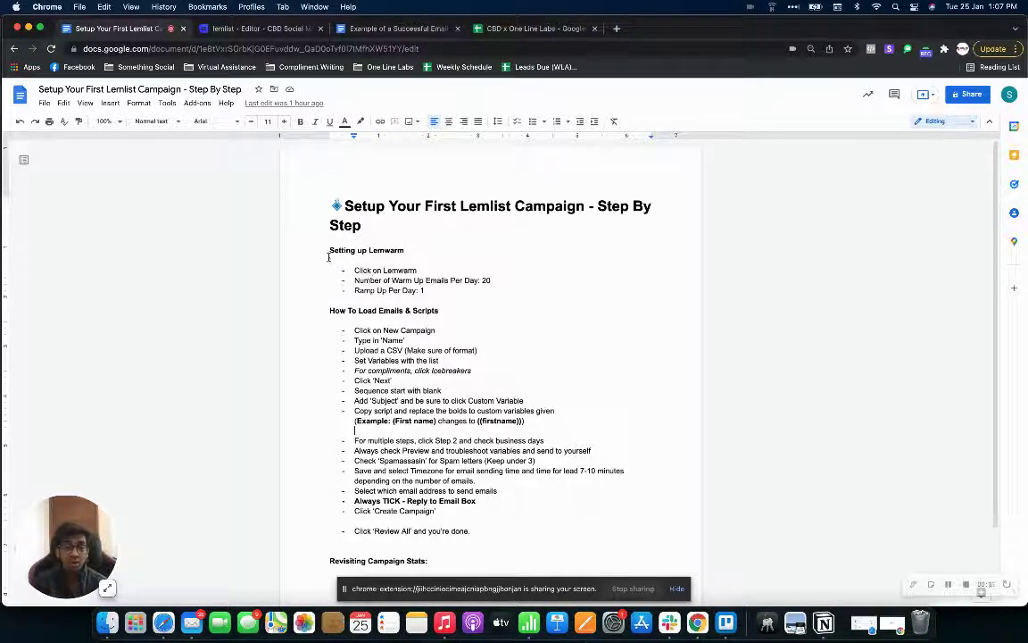
{"action": "left_click_drag", "start_coordinate": [329, 252], "coordinate": [403, 255]}
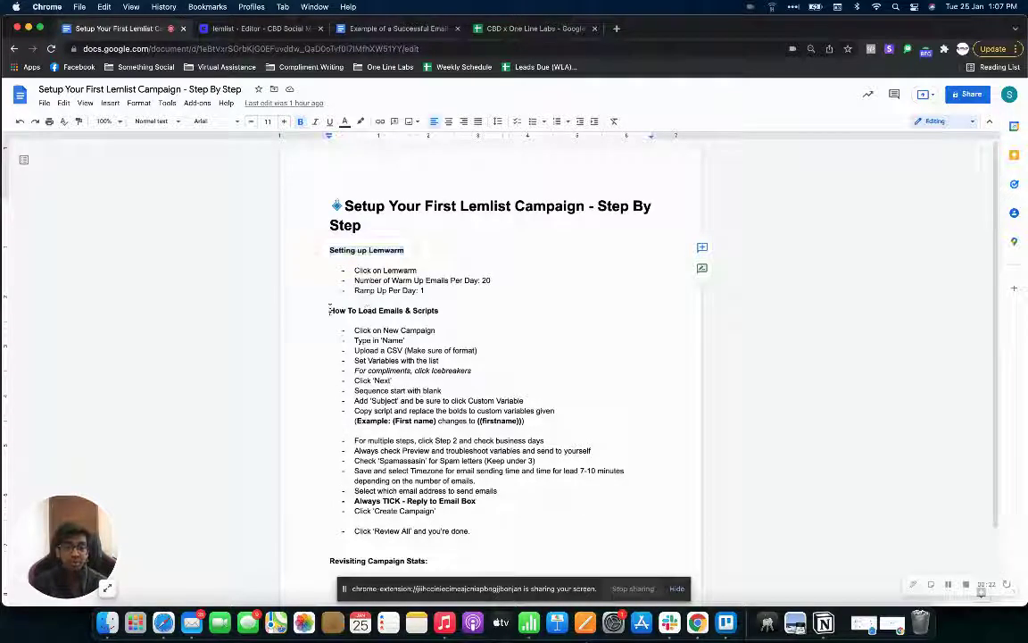
{"action": "left_click_drag", "start_coordinate": [330, 311], "coordinate": [439, 311]}
{"action": "scroll", "coordinate": [422, 476], "scroll_direction": "down", "scroll_amount": 2}
{"action": "scroll", "coordinate": [422, 476], "scroll_direction": "down", "scroll_amount": 1}
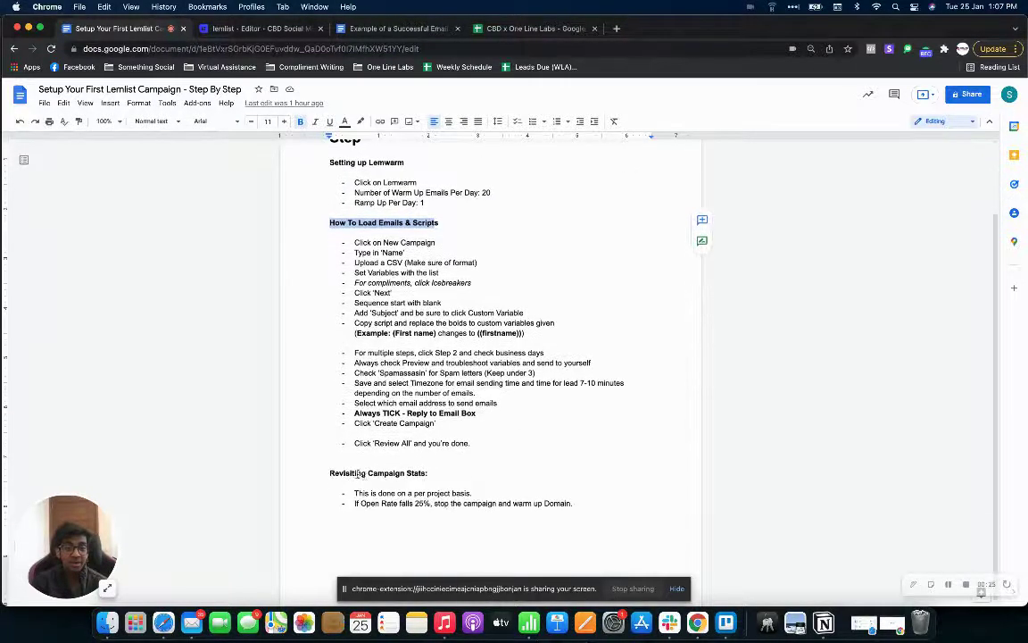
{"action": "left_click_drag", "start_coordinate": [321, 474], "coordinate": [429, 473]}
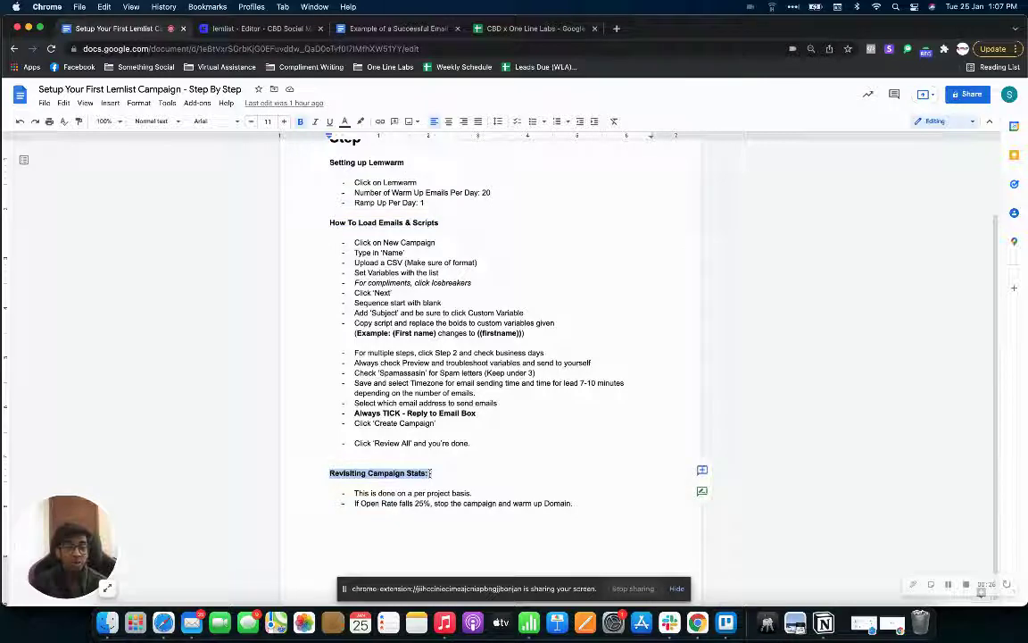
{"action": "scroll", "coordinate": [419, 402], "scroll_direction": "up", "scroll_amount": 5}
{"action": "left_click", "coordinate": [403, 229]}
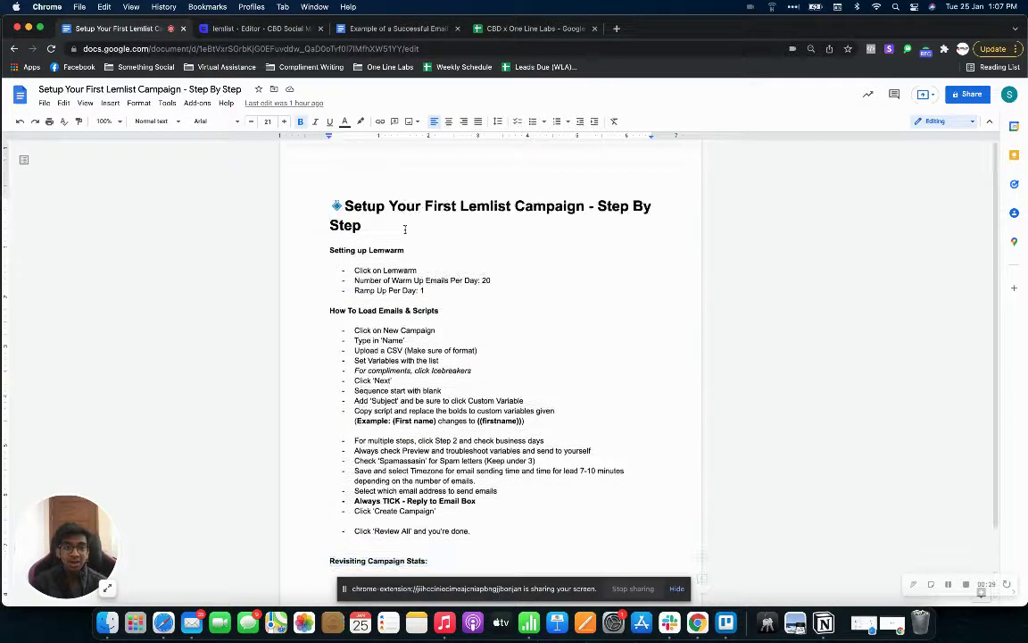
{"action": "scroll", "coordinate": [407, 228], "scroll_direction": "down", "scroll_amount": 2}
- Switch to lemlist, leave the CBD Social Media Management campaign and open the account's user settings
{"action": "left_click", "coordinate": [238, 28]}
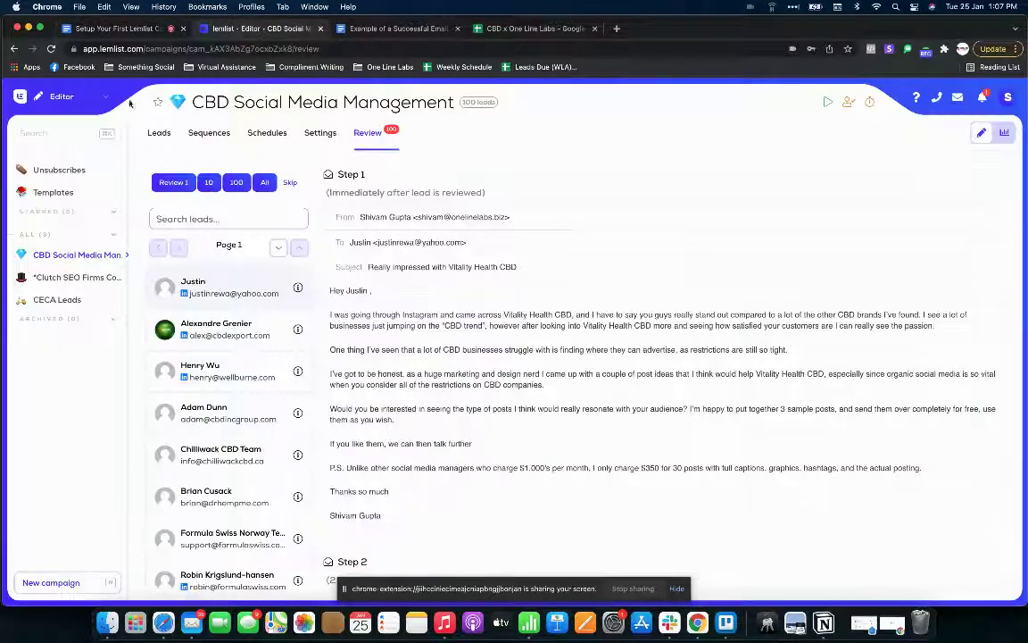
{"action": "left_click", "coordinate": [31, 95]}
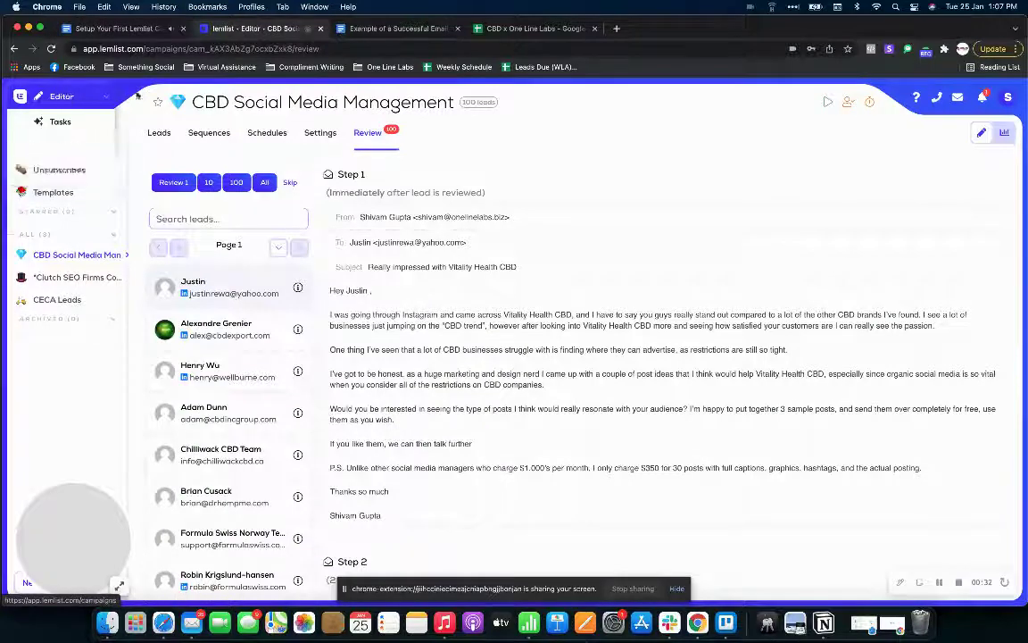
{"action": "left_click", "coordinate": [32, 96]}
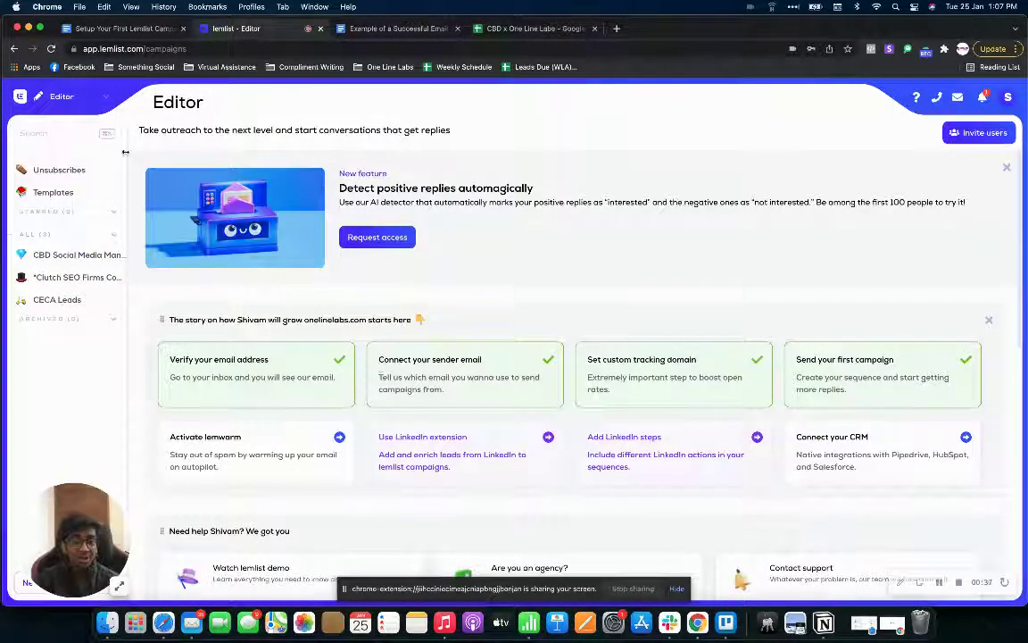
{"action": "left_click", "coordinate": [85, 100]}
{"action": "left_click", "coordinate": [49, 170]}
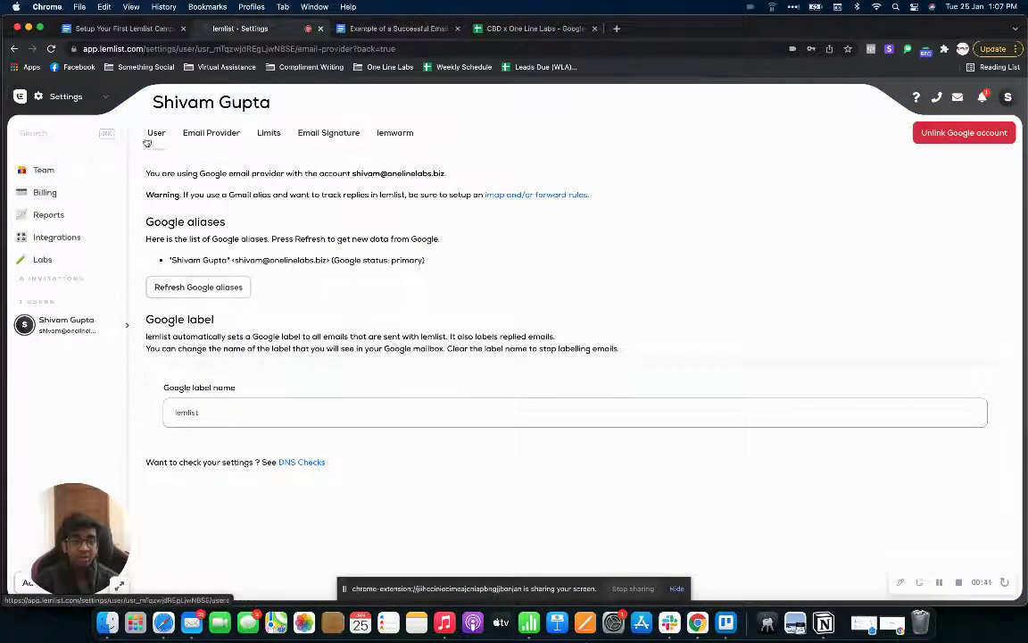
{"action": "left_click", "coordinate": [155, 134]}
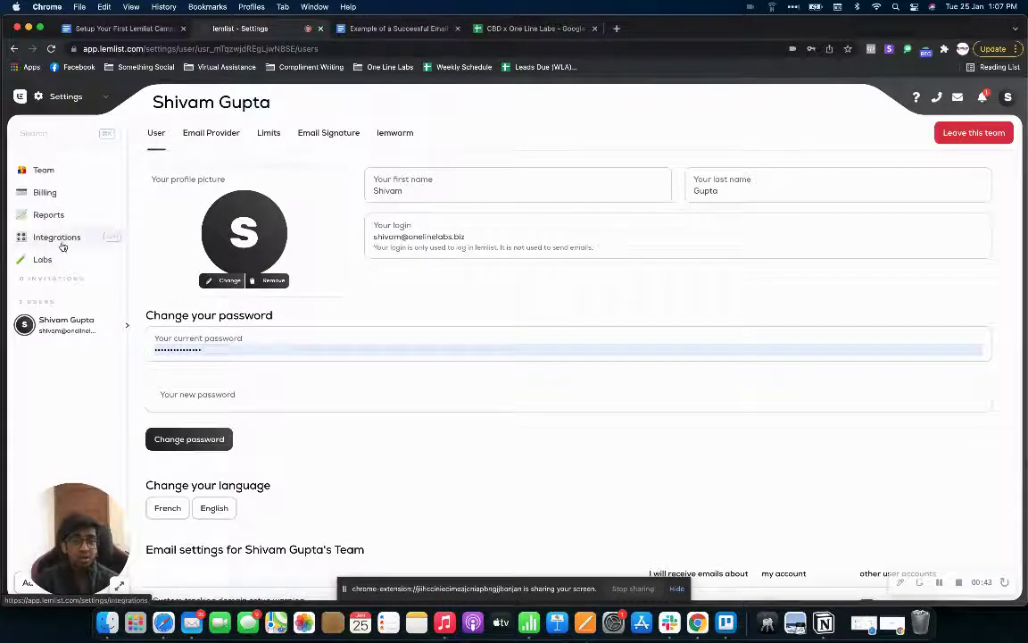
- Examine the billing plans, comparing the features and monthly prices of Email warm-up, Email outreach and Sales engagement
{"action": "left_click", "coordinate": [64, 194]}
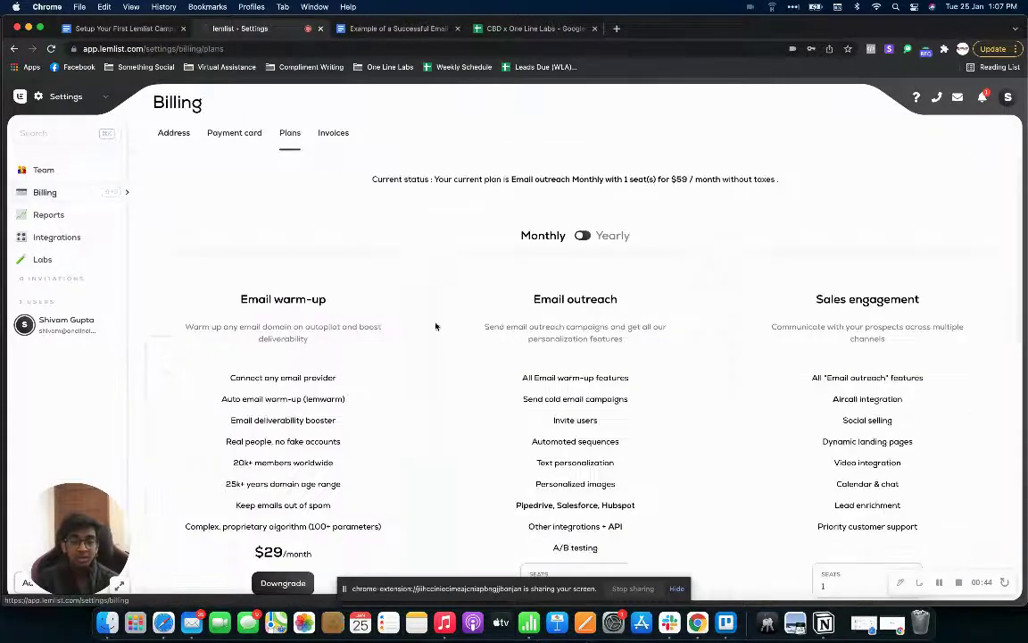
{"action": "scroll", "coordinate": [436, 327], "scroll_direction": "down", "scroll_amount": 3}
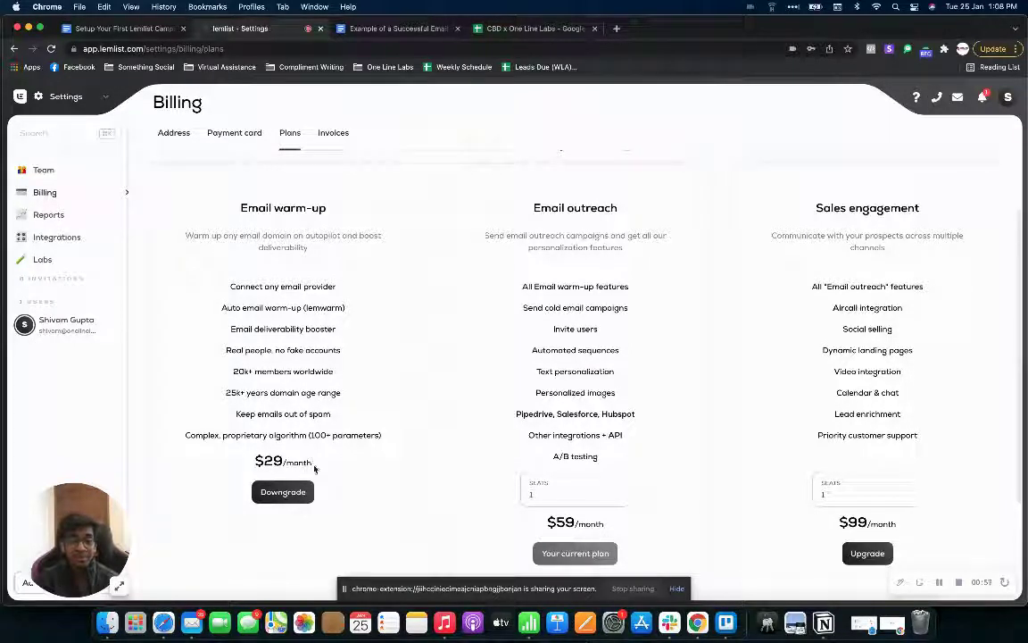
{"action": "scroll", "coordinate": [522, 404], "scroll_direction": "down", "scroll_amount": 1}
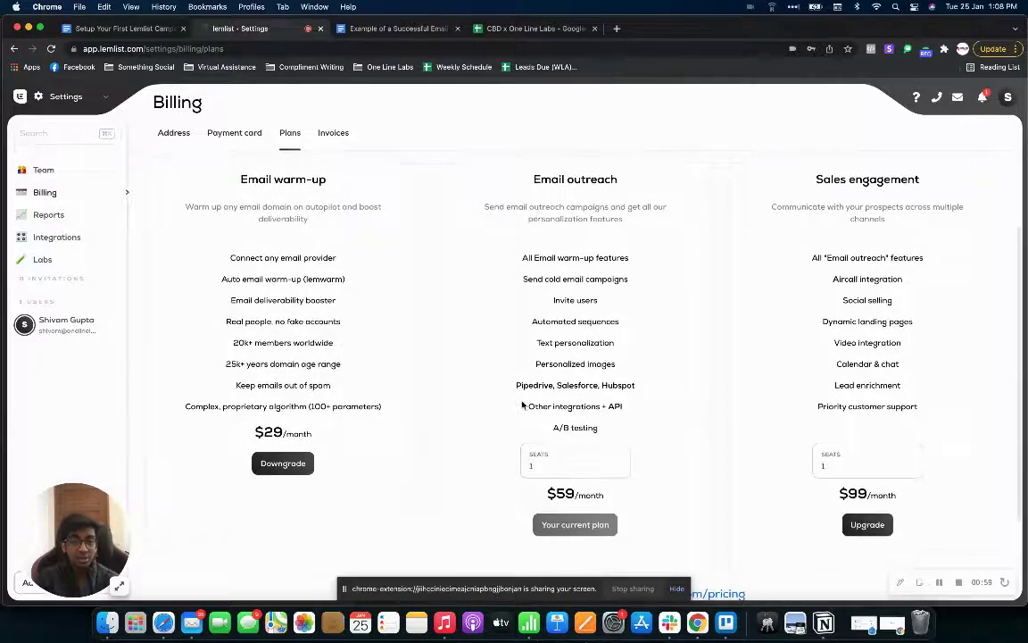
{"action": "left_click_drag", "start_coordinate": [540, 180], "coordinate": [612, 180]}
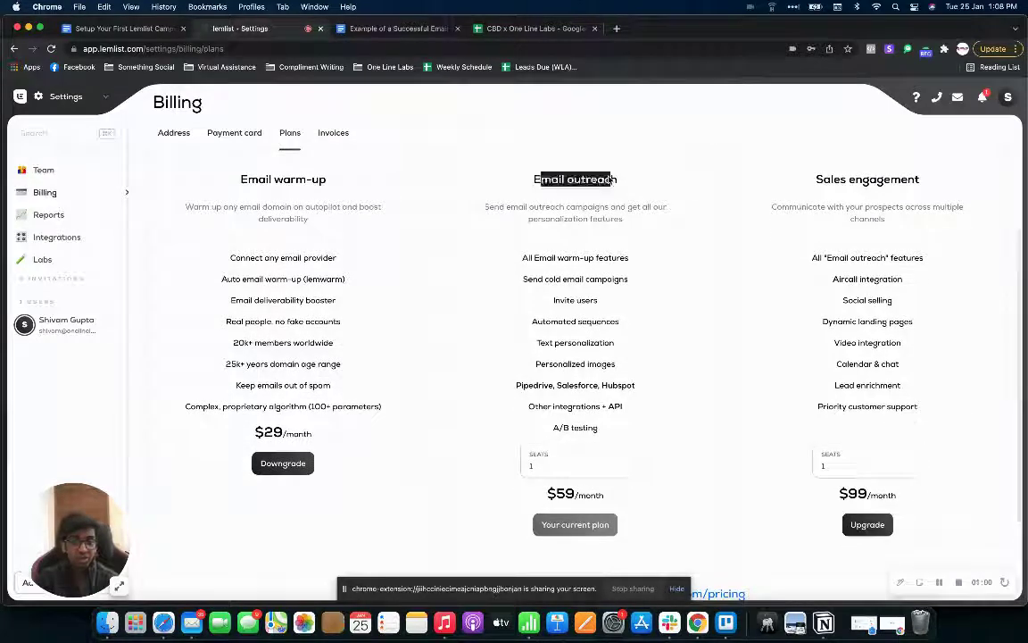
{"action": "left_click", "coordinate": [574, 304]}
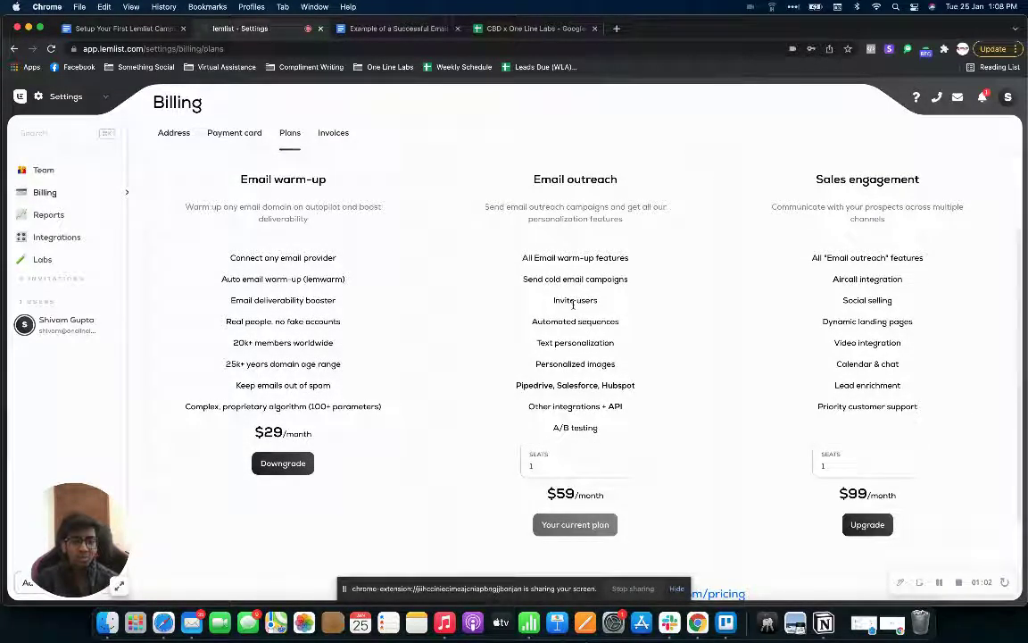
{"action": "scroll", "coordinate": [555, 535], "scroll_direction": "up", "scroll_amount": 3}
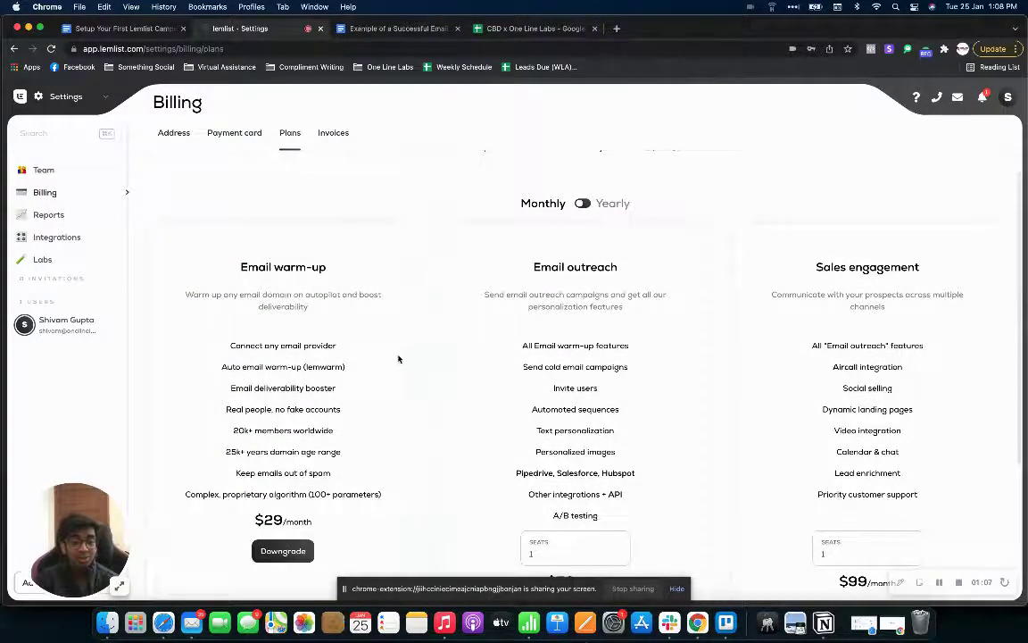
{"action": "scroll", "coordinate": [375, 267], "scroll_direction": "up", "scroll_amount": 1}
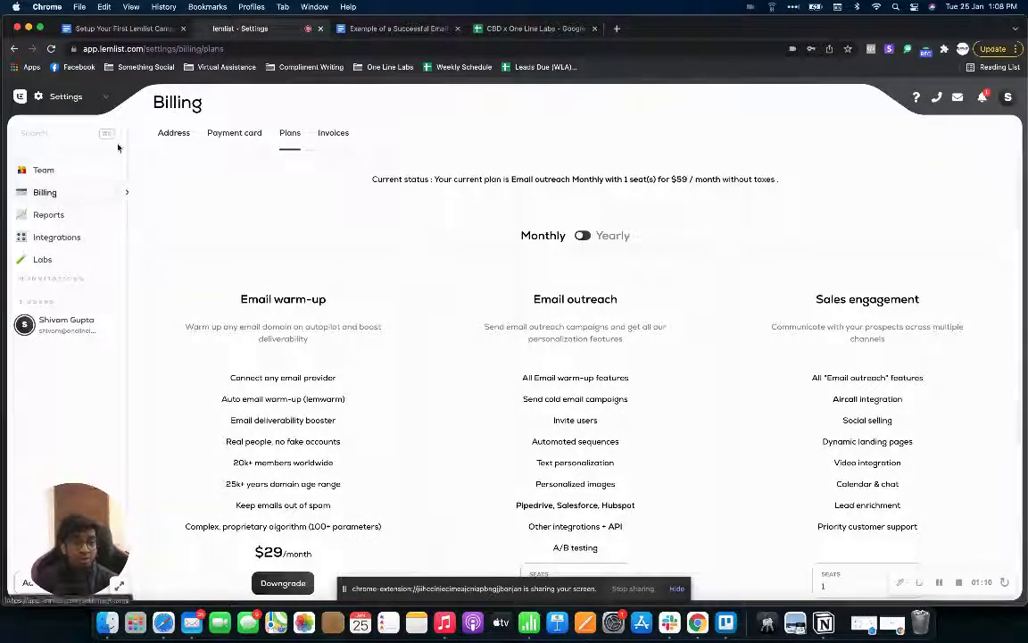
- Open the user's lemwarm settings and examine the daily warm-up email number and the ramp-up increment
{"action": "left_click", "coordinate": [65, 96]}
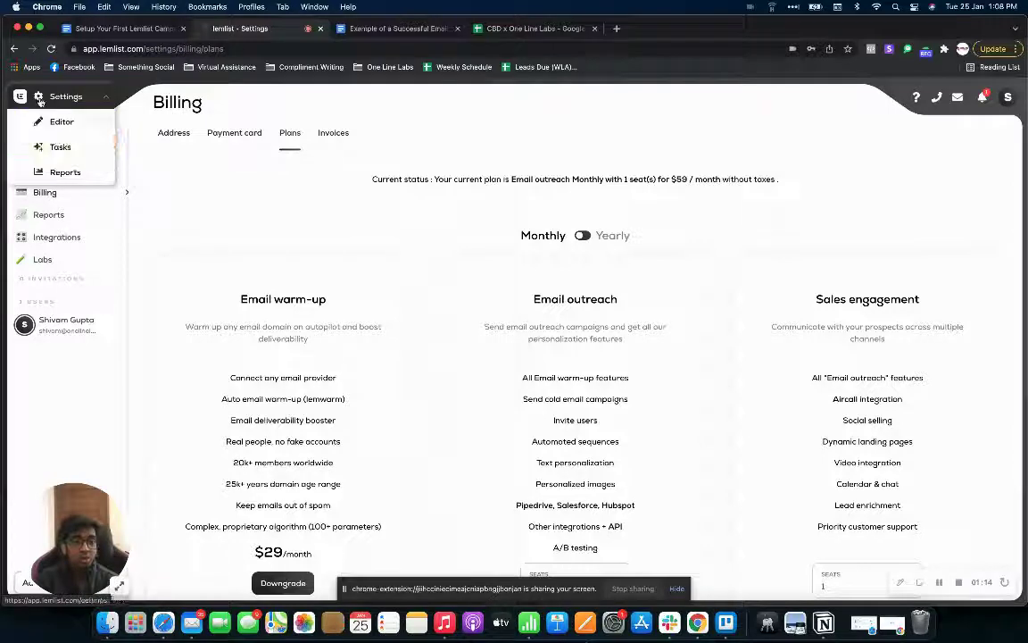
{"action": "left_click", "coordinate": [65, 323]}
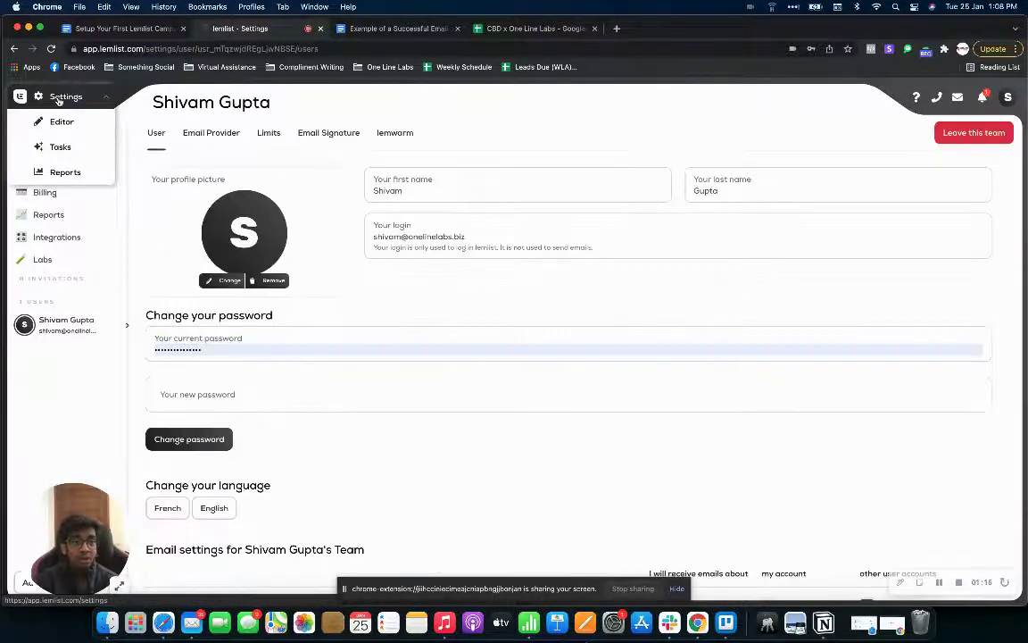
{"action": "left_click", "coordinate": [408, 133]}
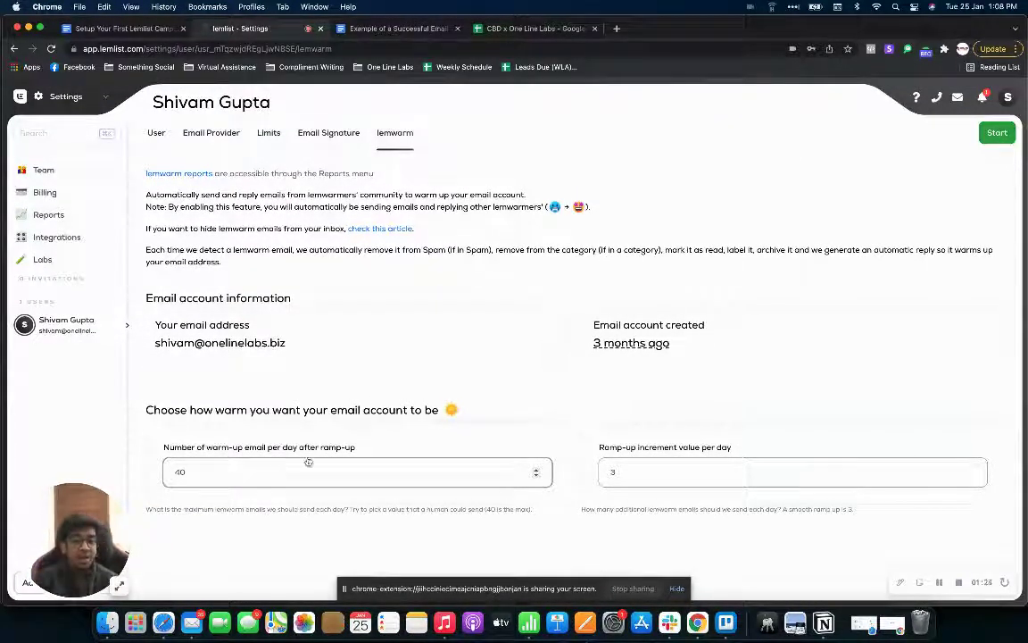
{"action": "mouse_move", "coordinate": [616, 344]}
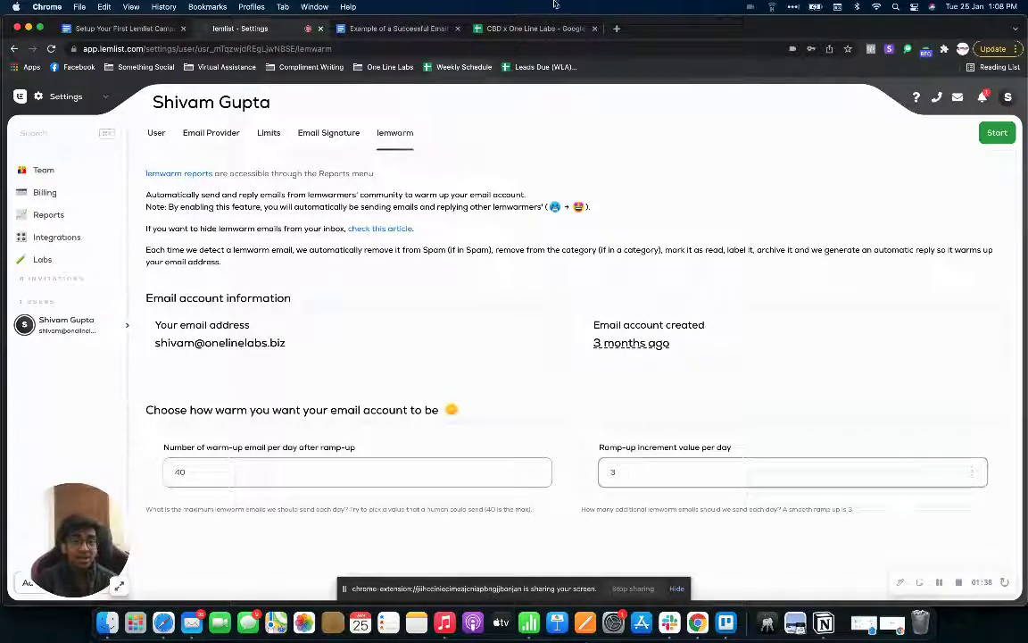
- Check the Lemwarm values recommended in the campaign setup document and return to lemlist
{"action": "left_click", "coordinate": [394, 35]}
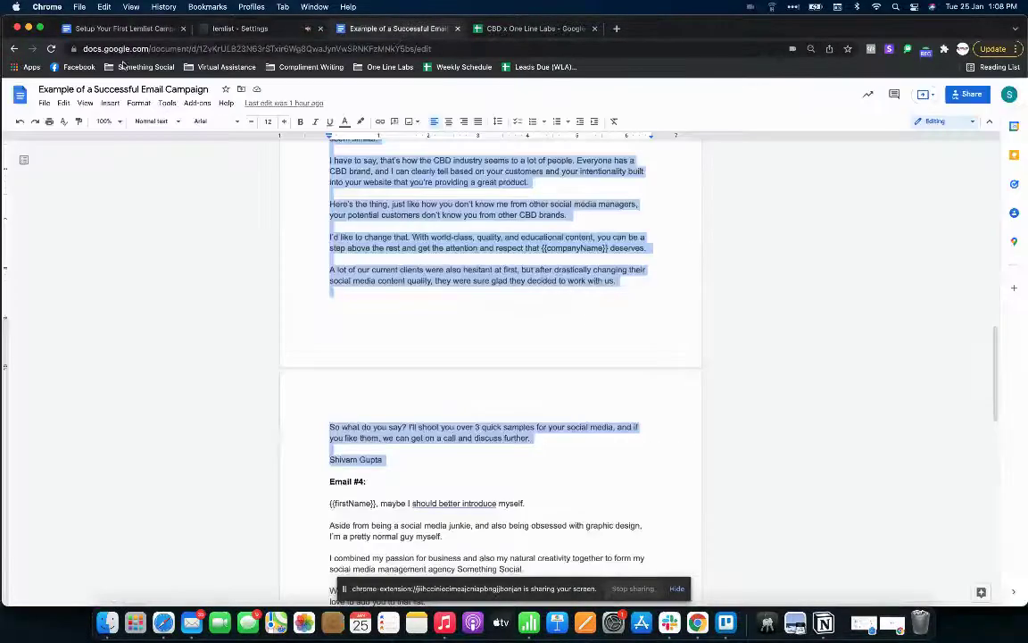
{"action": "left_click", "coordinate": [123, 27]}
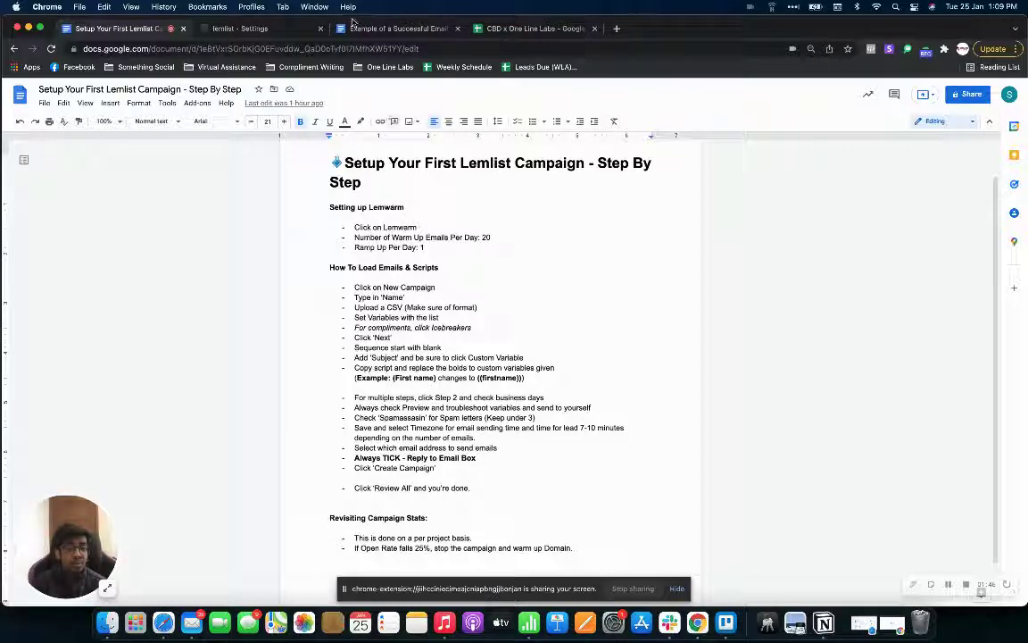
{"action": "left_click", "coordinate": [257, 32]}
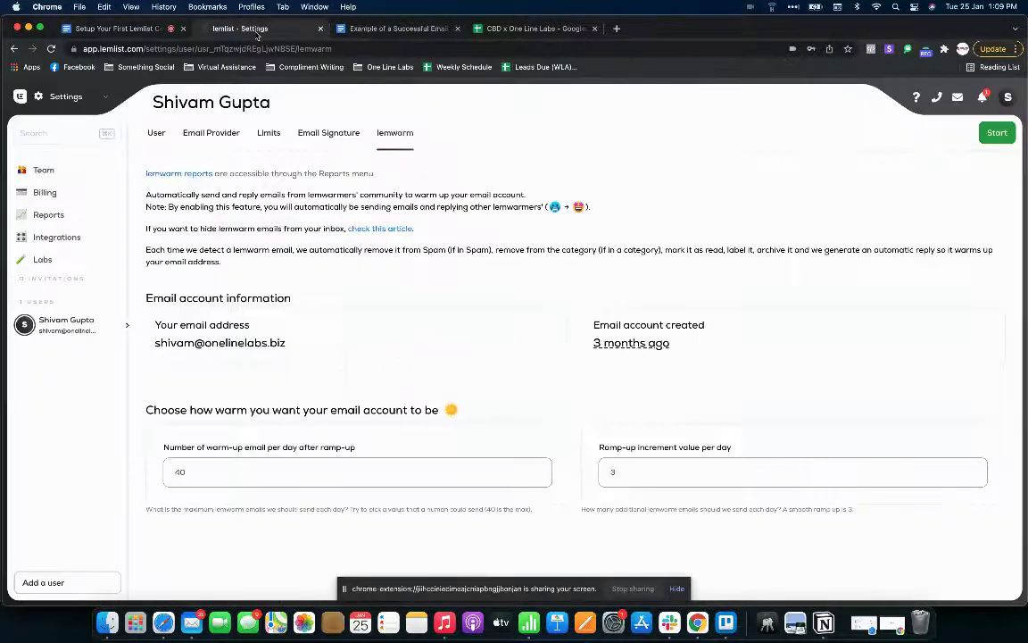
- Return to the campaign Editor, start a new campaign named "SMM For CBD" and proceed to the lead import choice
{"action": "left_click", "coordinate": [63, 97]}
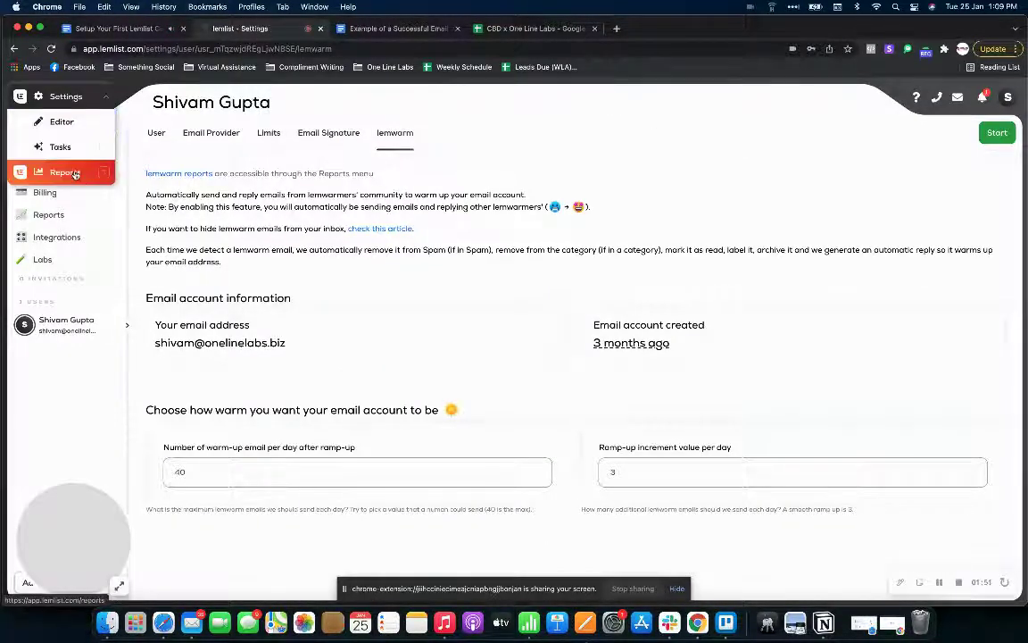
{"action": "left_click", "coordinate": [19, 96]}
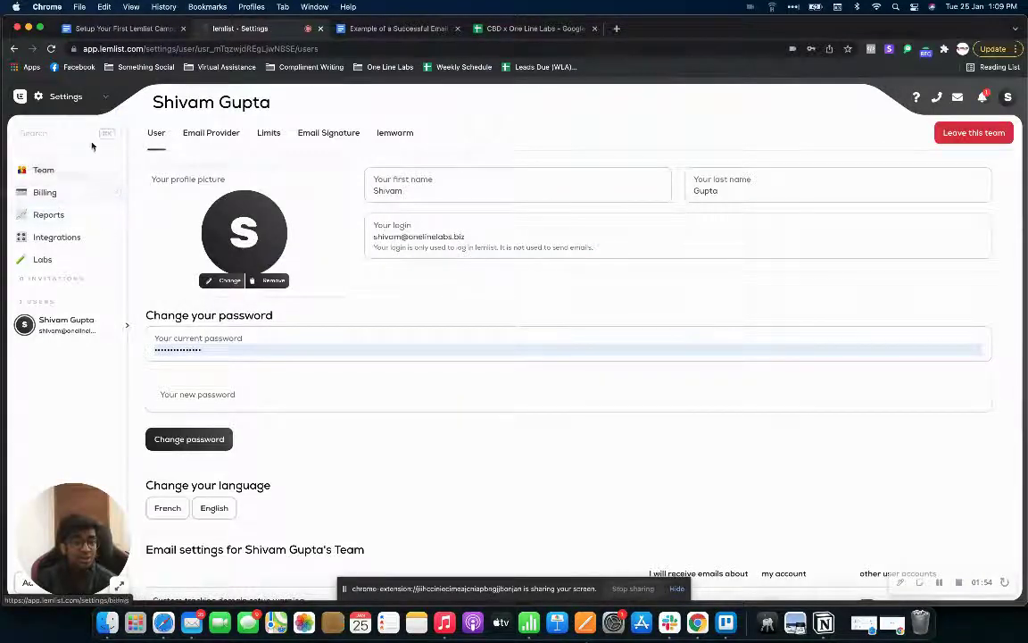
{"action": "mouse_move", "coordinate": [63, 96]}
{"action": "left_click", "coordinate": [85, 122]}
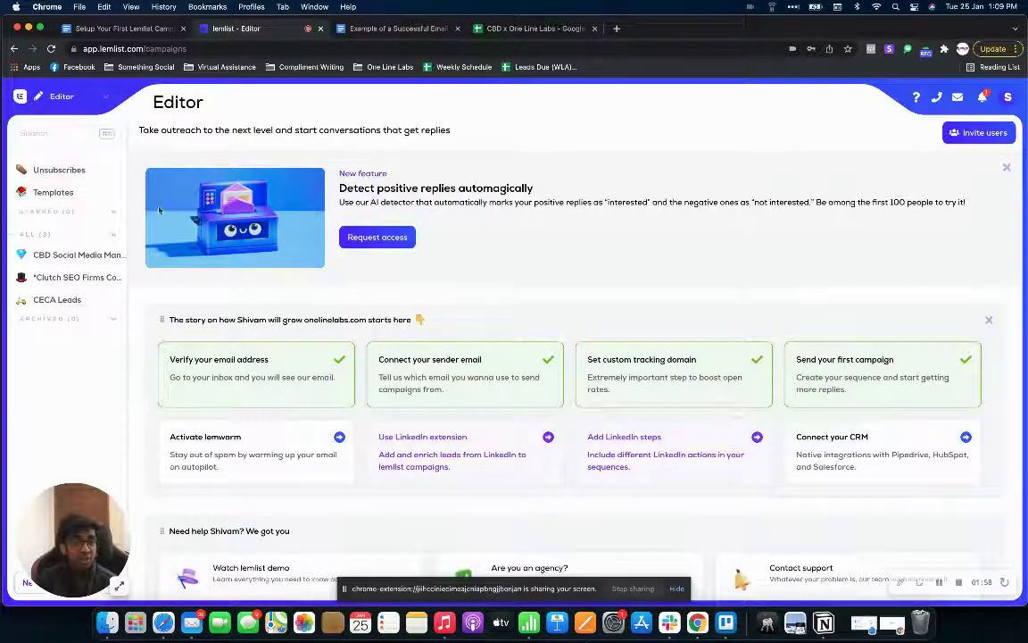
{"action": "left_click_drag", "start_coordinate": [62, 509], "coordinate": [171, 512]}
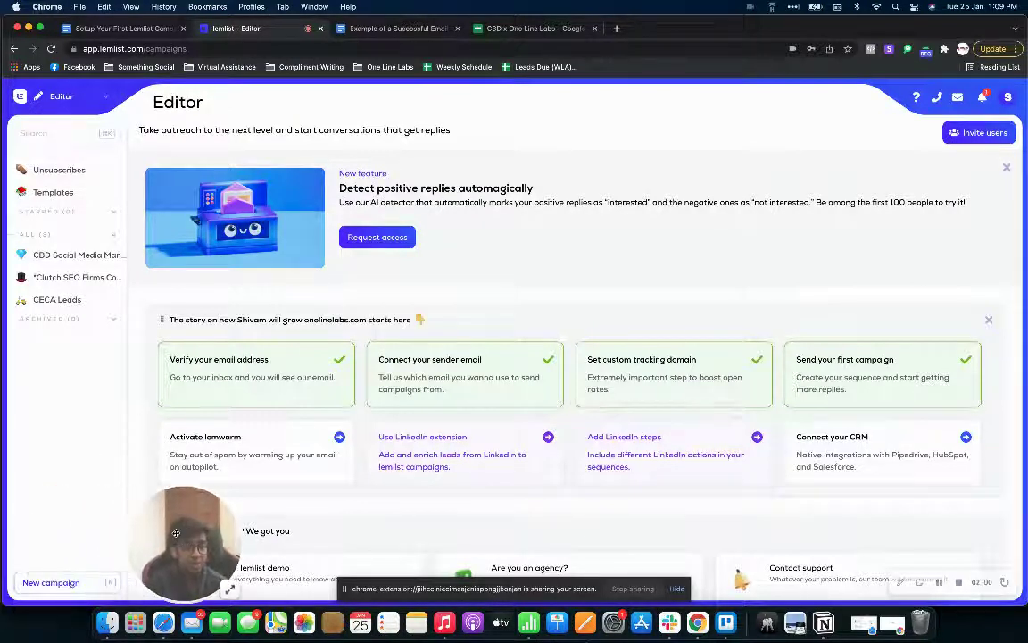
{"action": "left_click", "coordinate": [51, 582]}
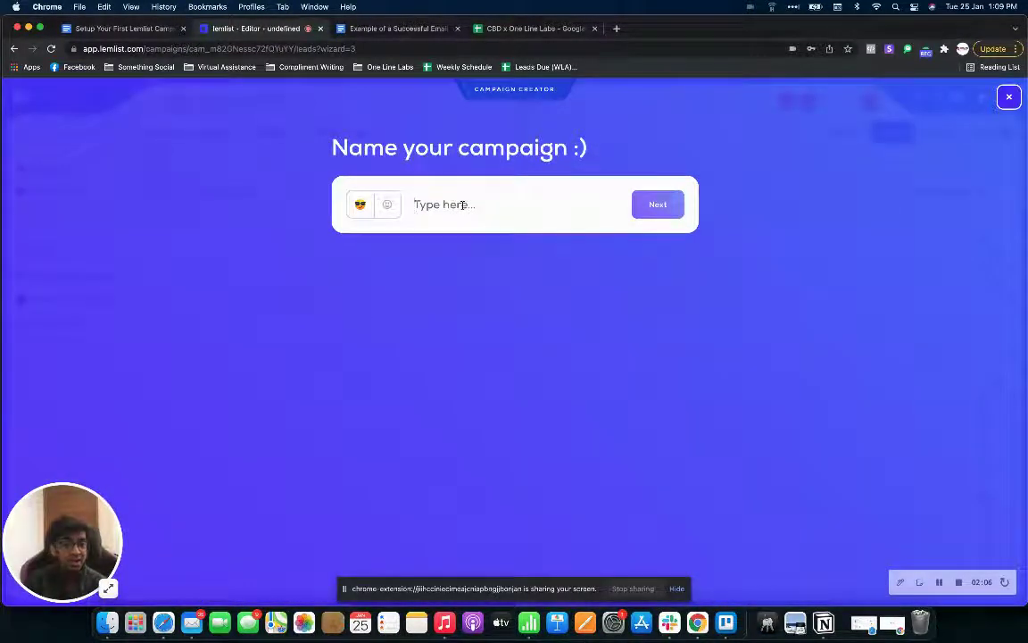
{"action": "type", "text": "SMM"}
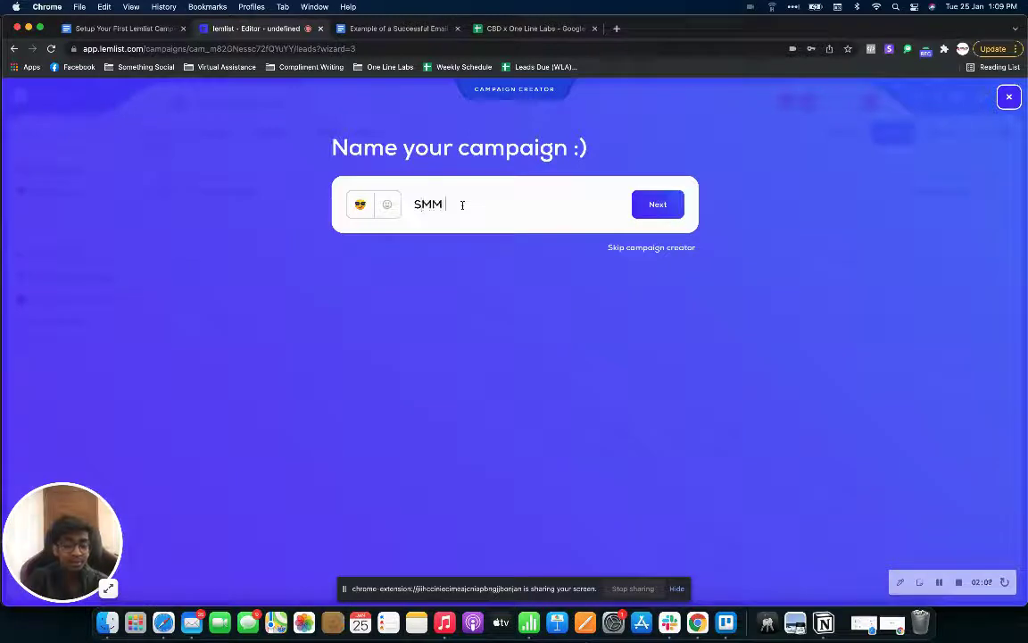
{"action": "type", "text": " For CBD"}
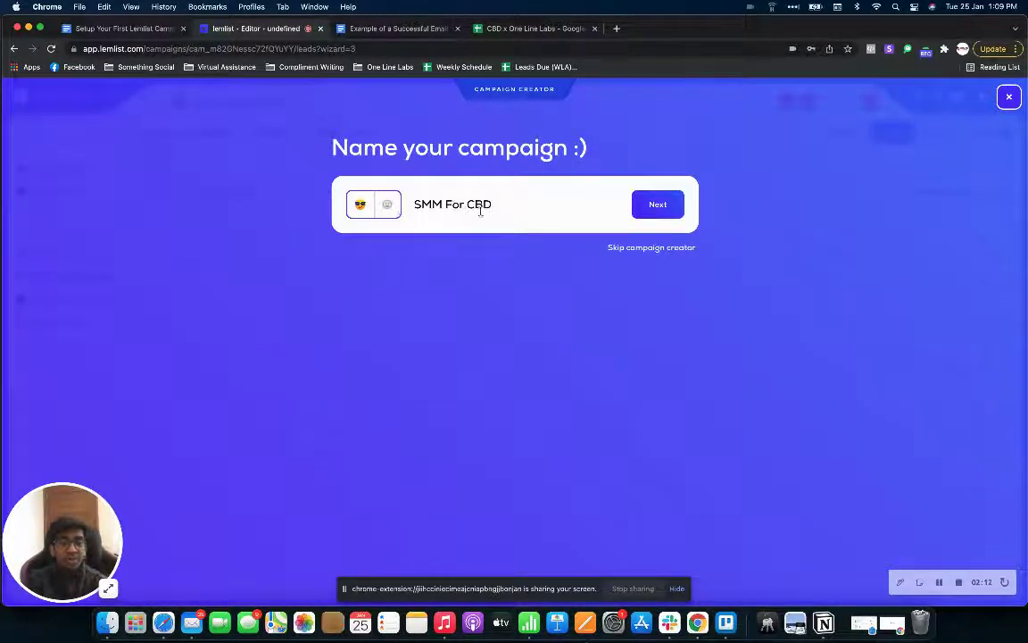
{"action": "left_click", "coordinate": [657, 206]}
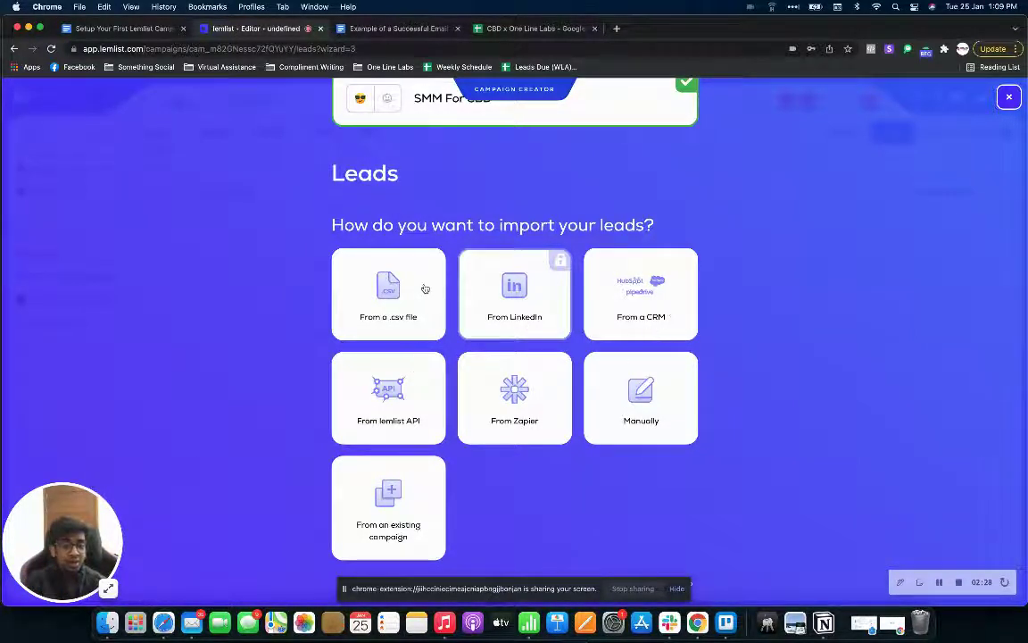
- Switch to the CBD x One Line Labs spreadsheet and examine the columns of the lead list
{"action": "left_click", "coordinate": [505, 30]}
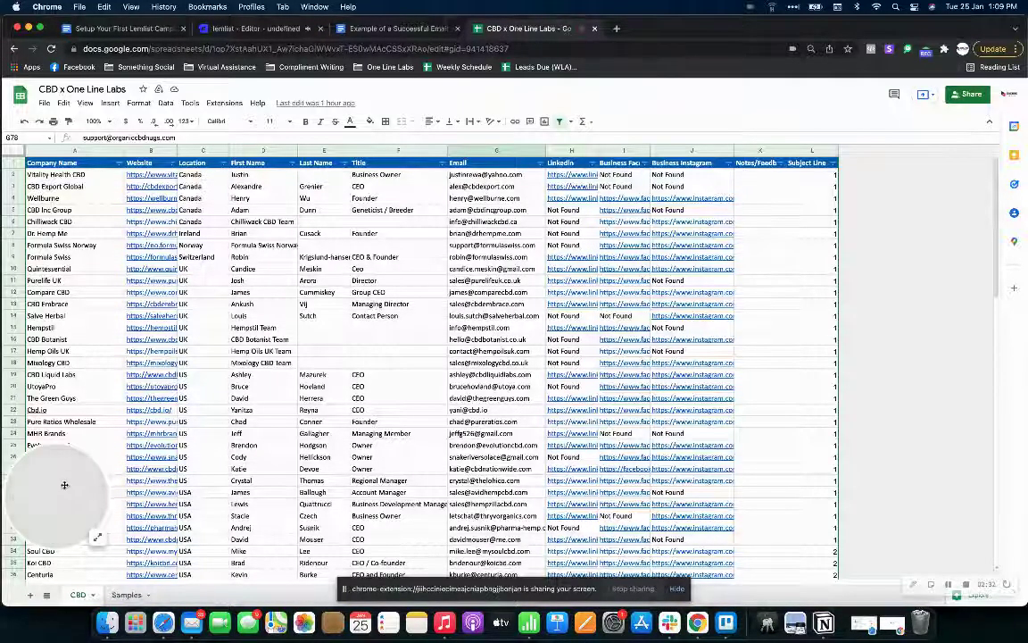
{"action": "left_click_drag", "start_coordinate": [65, 485], "coordinate": [62, 536]}
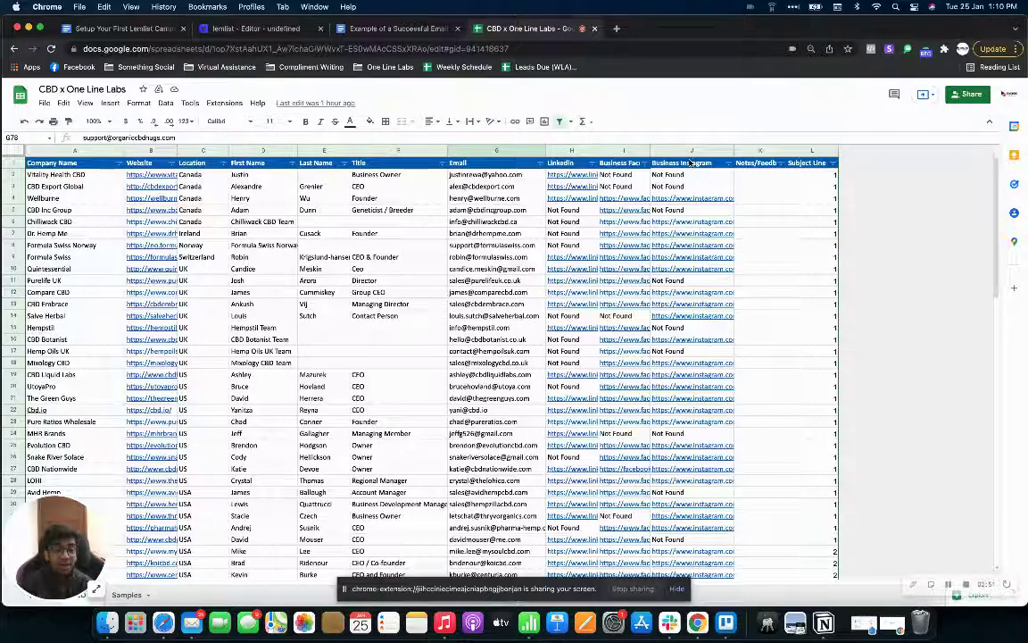
{"action": "mouse_move", "coordinate": [459, 302]}
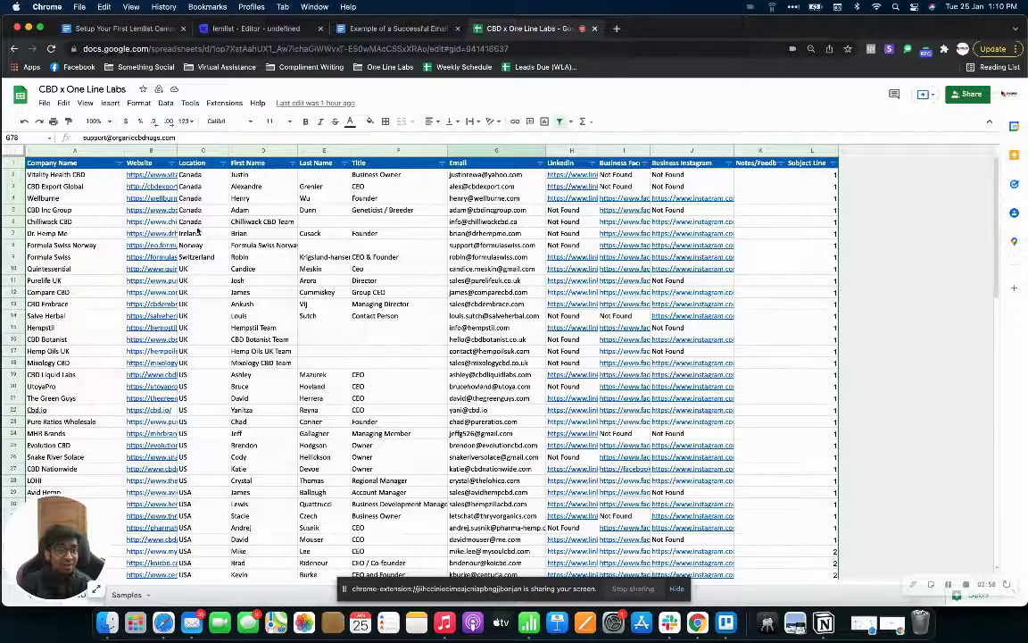
- Examine the file formats offered for downloading the CBD x One Line Labs lead sheet, including Comma Separated Values
{"action": "left_click", "coordinate": [46, 104]}
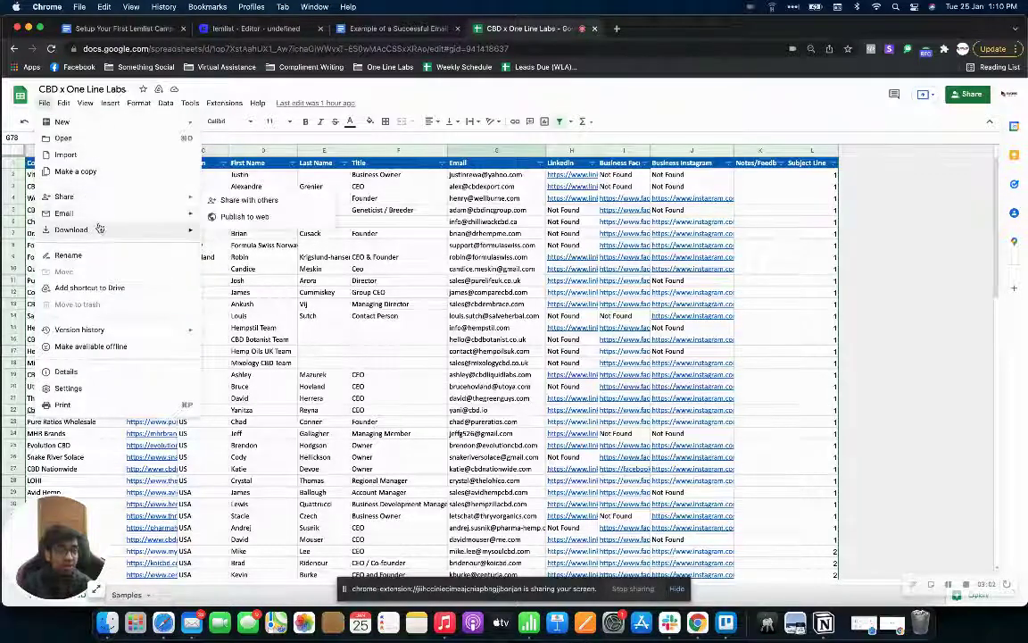
{"action": "mouse_move", "coordinate": [100, 230]}
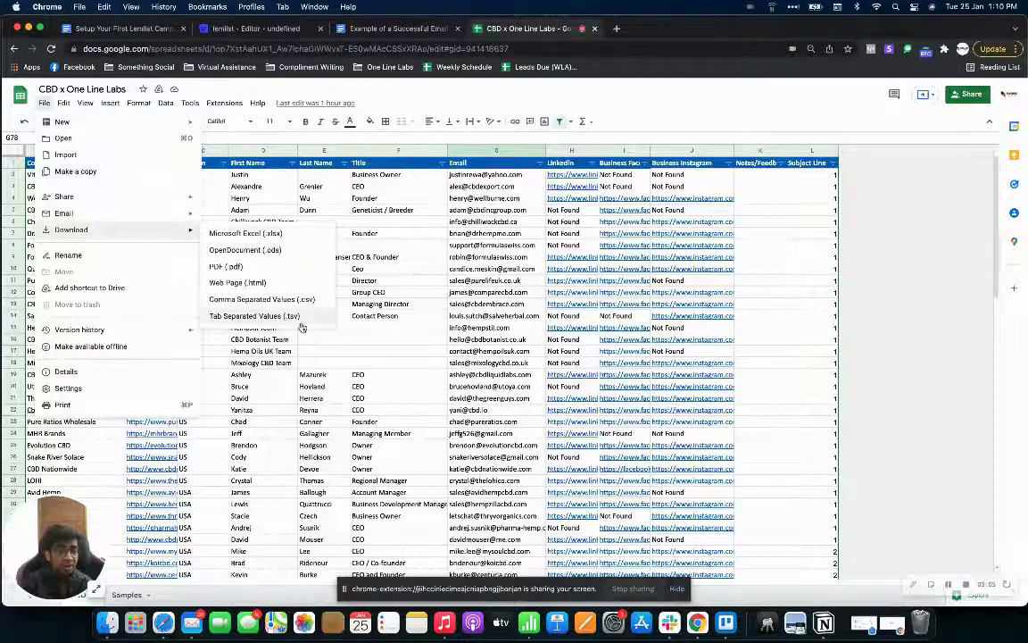
{"action": "left_click", "coordinate": [409, 258]}
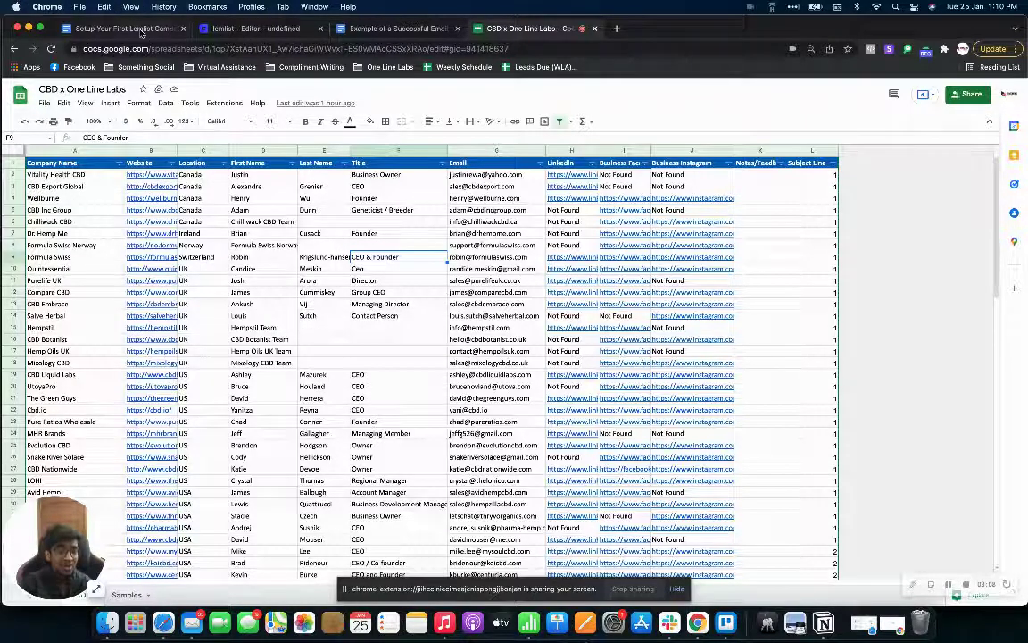
- Return to lemlist and choose to import the leads from the CSV file "CBD x One Line Labs - CBD.csv" in Downloads
{"action": "left_click", "coordinate": [234, 30]}
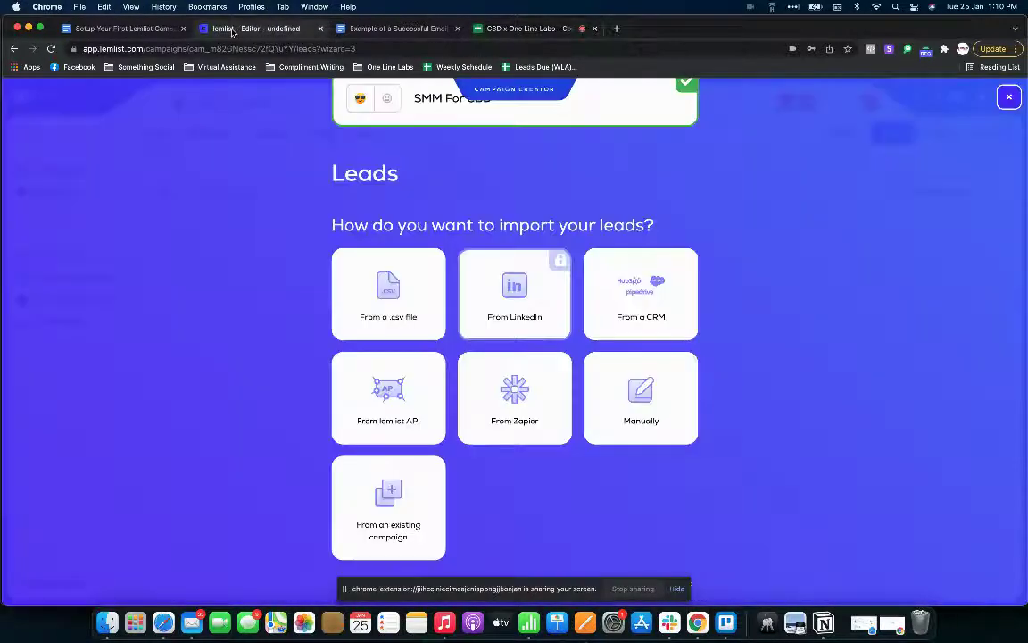
{"action": "left_click", "coordinate": [386, 302]}
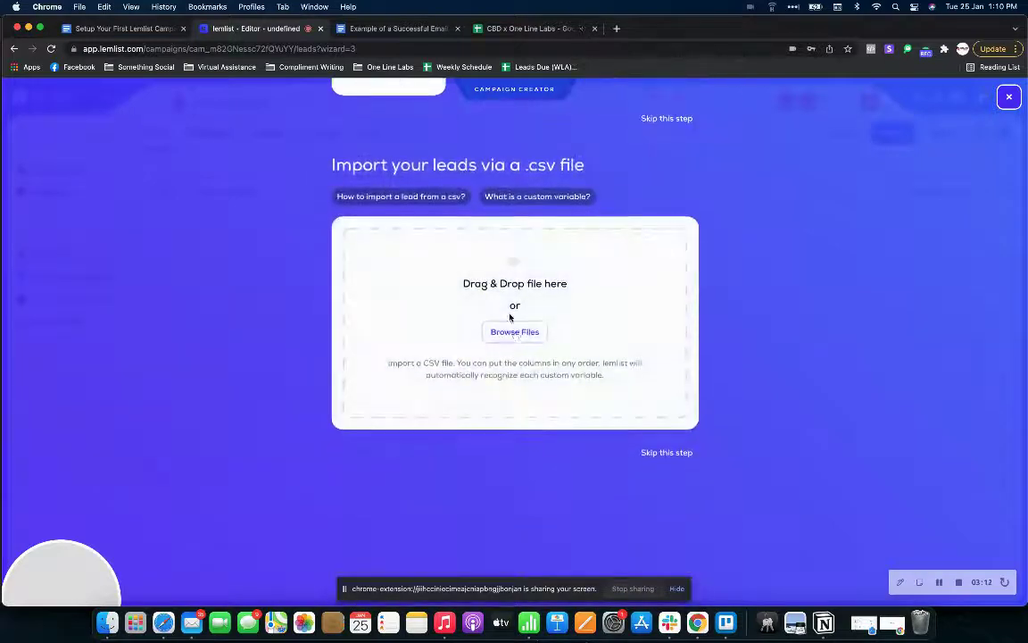
{"action": "left_click", "coordinate": [515, 332]}
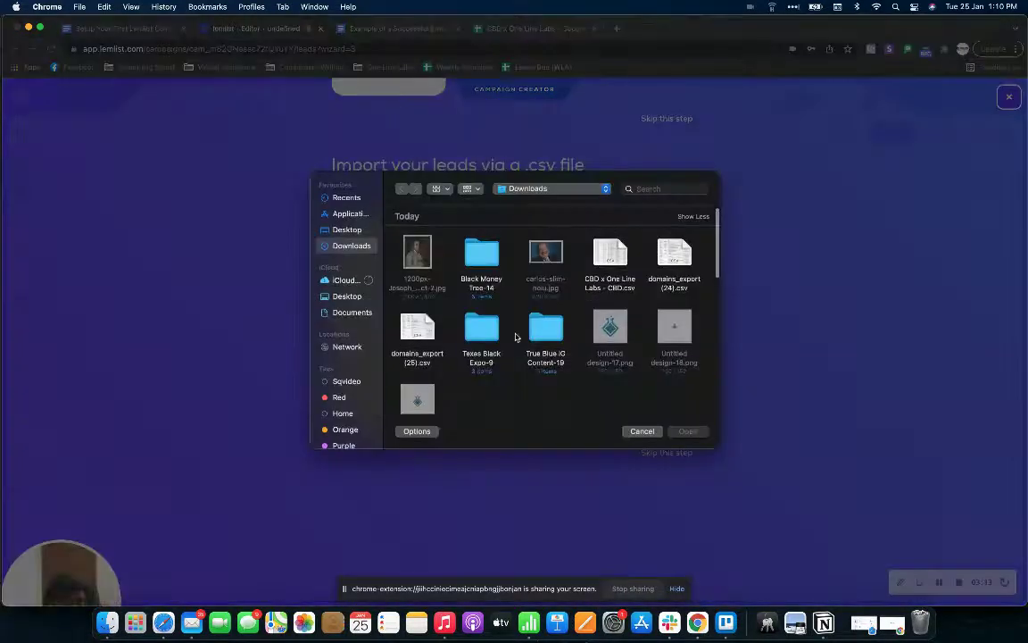
{"action": "double_click", "coordinate": [610, 254]}
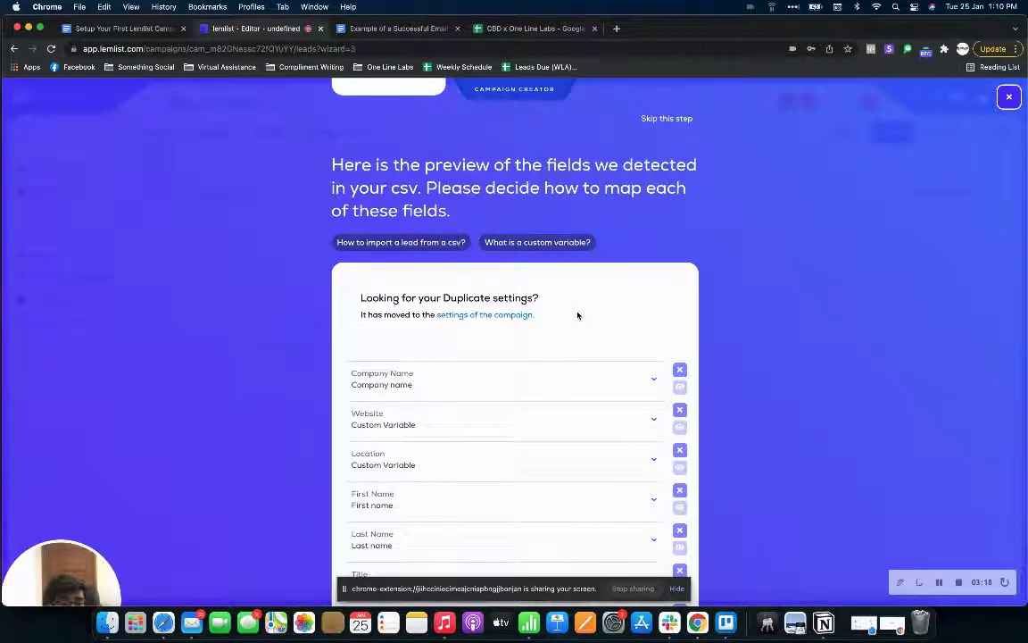
- Exclude the Website, Location and Title columns from the lead import
{"action": "scroll", "coordinate": [512, 407], "scroll_direction": "down", "scroll_amount": 2}
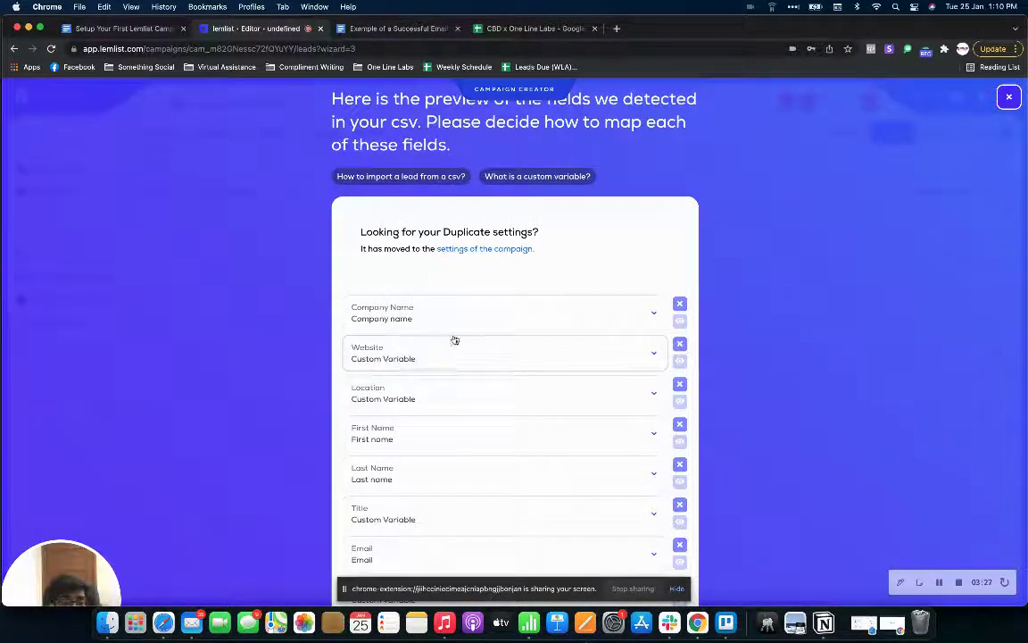
{"action": "scroll", "coordinate": [483, 369], "scroll_direction": "down", "scroll_amount": 2}
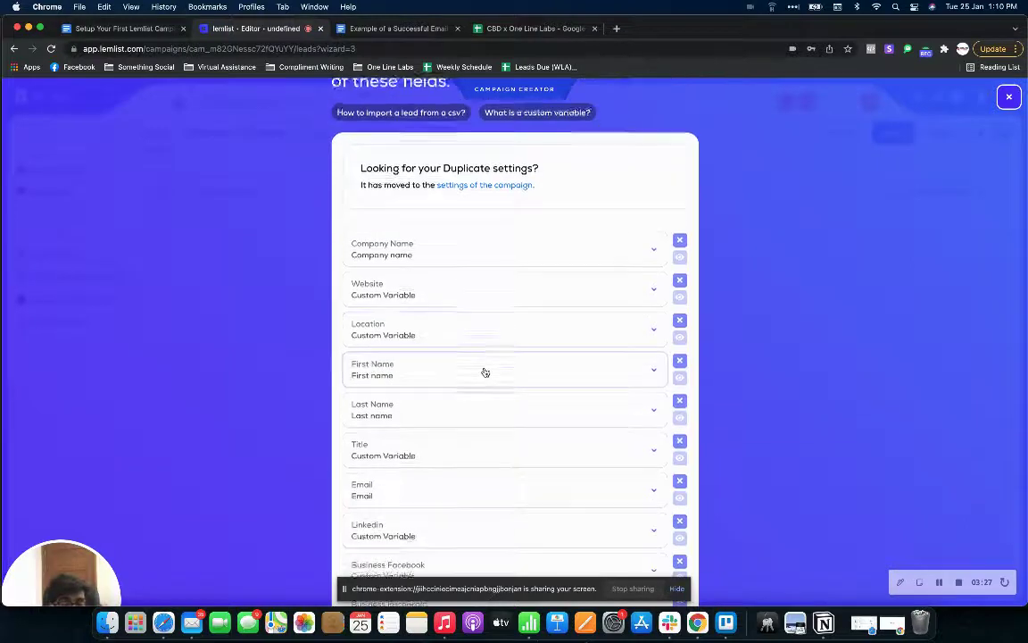
{"action": "left_click", "coordinate": [468, 249]}
{"action": "left_click", "coordinate": [468, 248]}
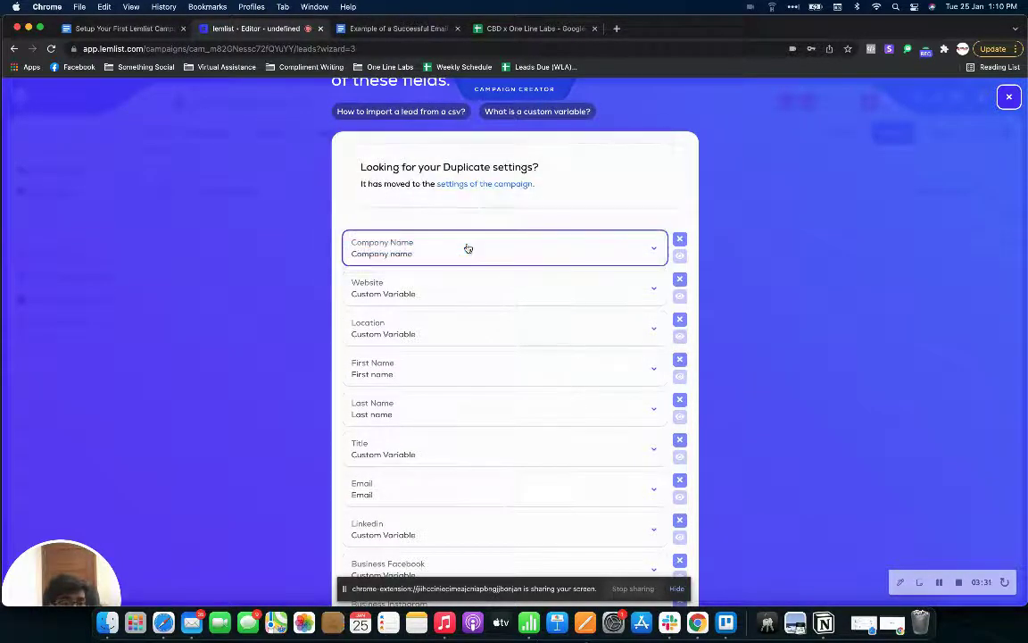
{"action": "left_click", "coordinate": [680, 279]}
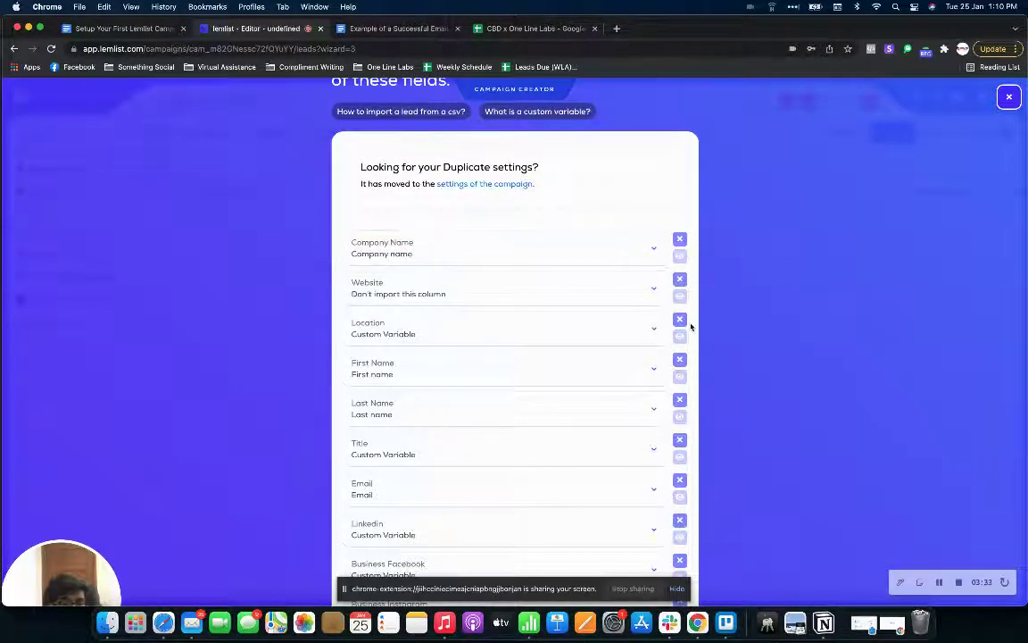
{"action": "left_click", "coordinate": [680, 320]}
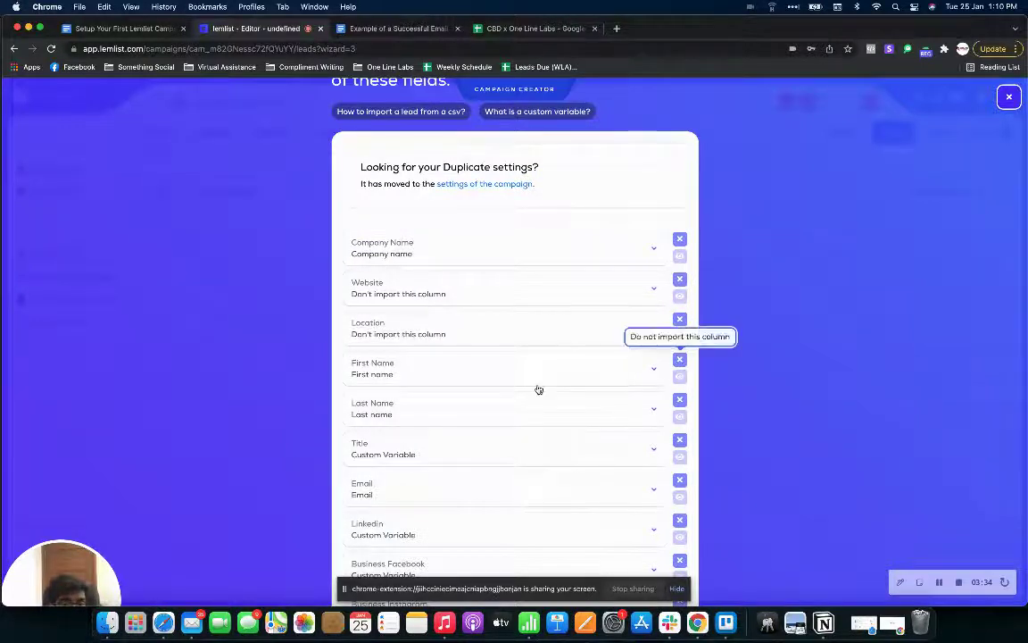
{"action": "scroll", "coordinate": [539, 390], "scroll_direction": "down", "scroll_amount": 2}
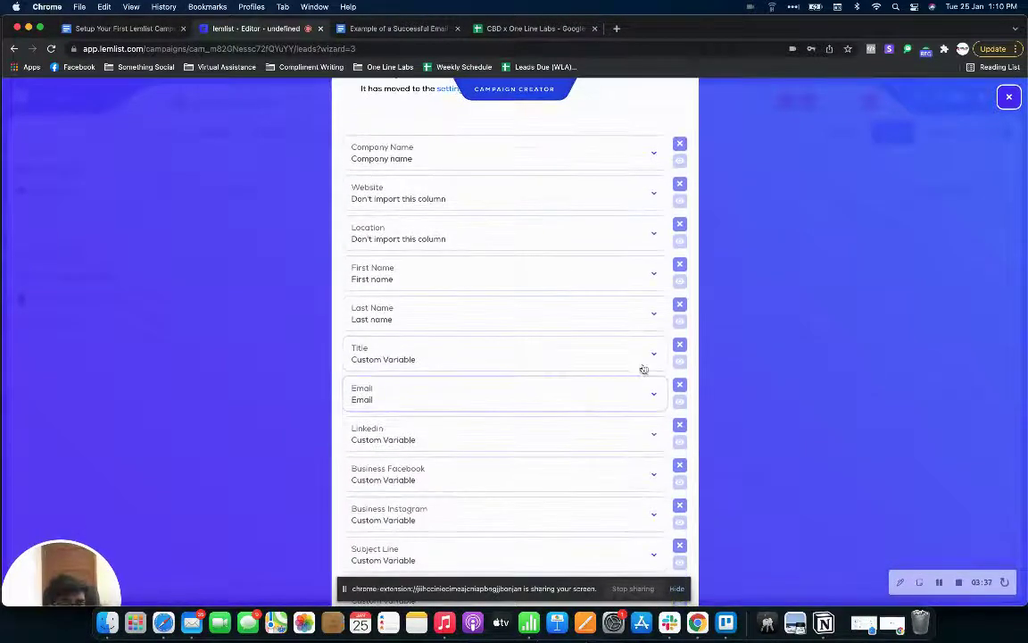
{"action": "left_click", "coordinate": [680, 346]}
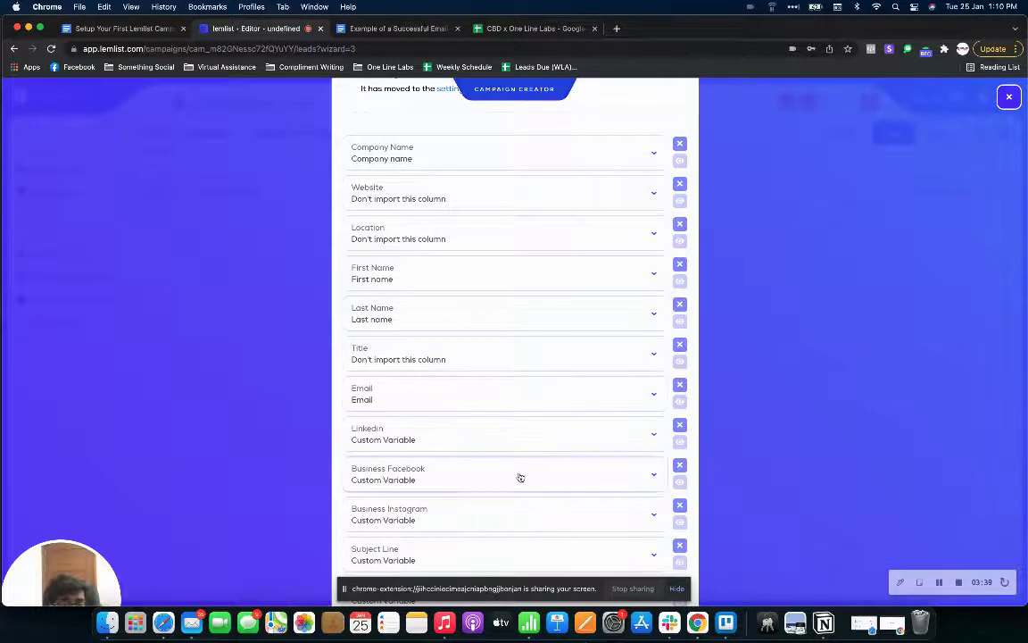
- Exclude the Linkedin, Business Facebook, Business Instagram, Subject Line and Notes_Feedback columns from the import and confirm the field mapping
{"action": "scroll", "coordinate": [682, 343], "scroll_direction": "down", "scroll_amount": 2}
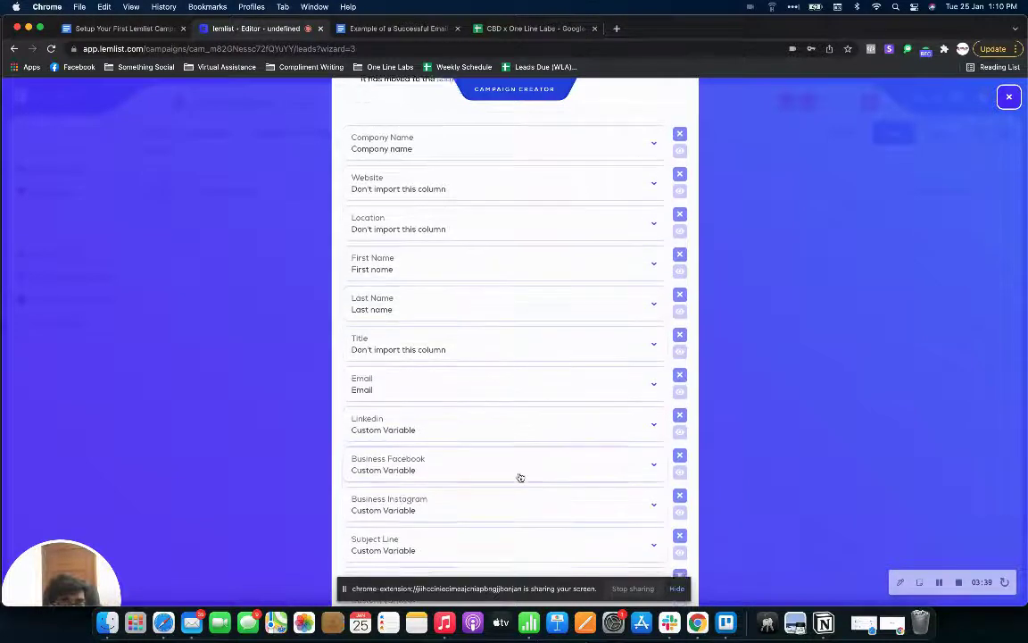
{"action": "left_click", "coordinate": [680, 336]}
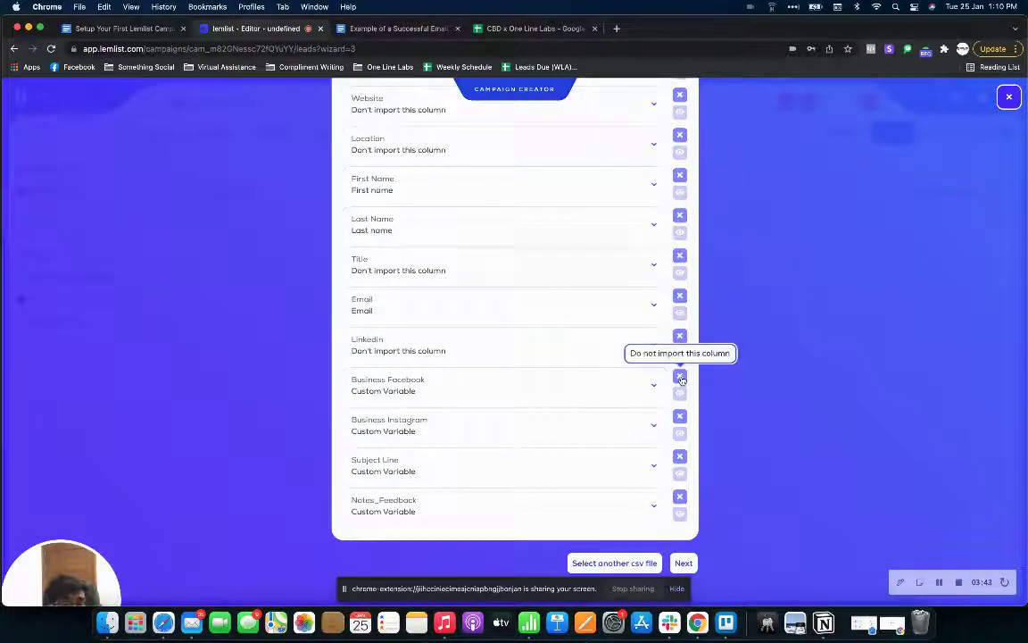
{"action": "left_click", "coordinate": [680, 377]}
{"action": "left_click", "coordinate": [680, 418]}
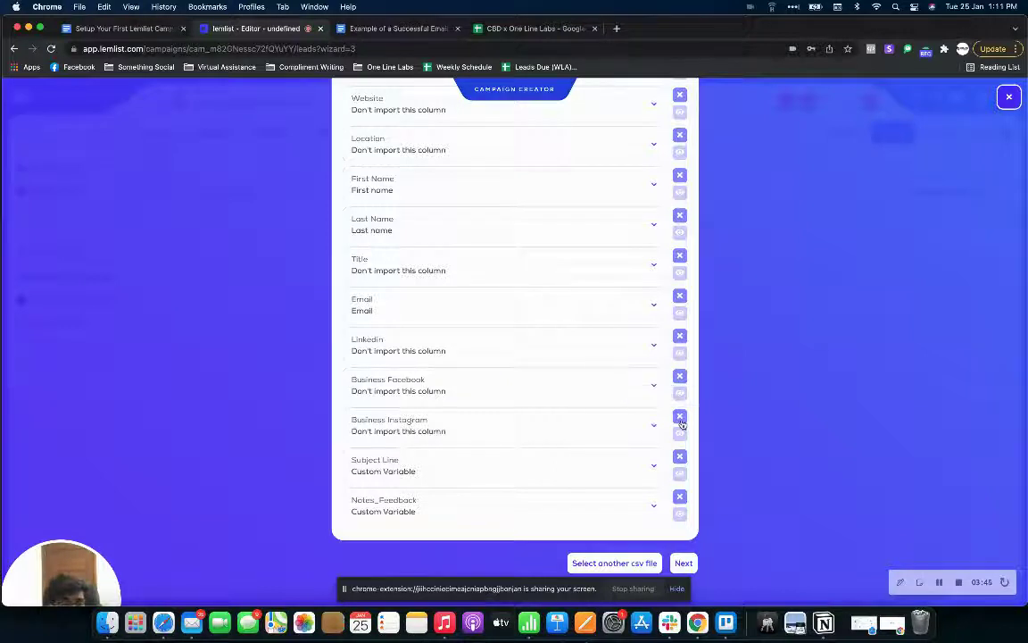
{"action": "scroll", "coordinate": [511, 441], "scroll_direction": "down", "scroll_amount": 2}
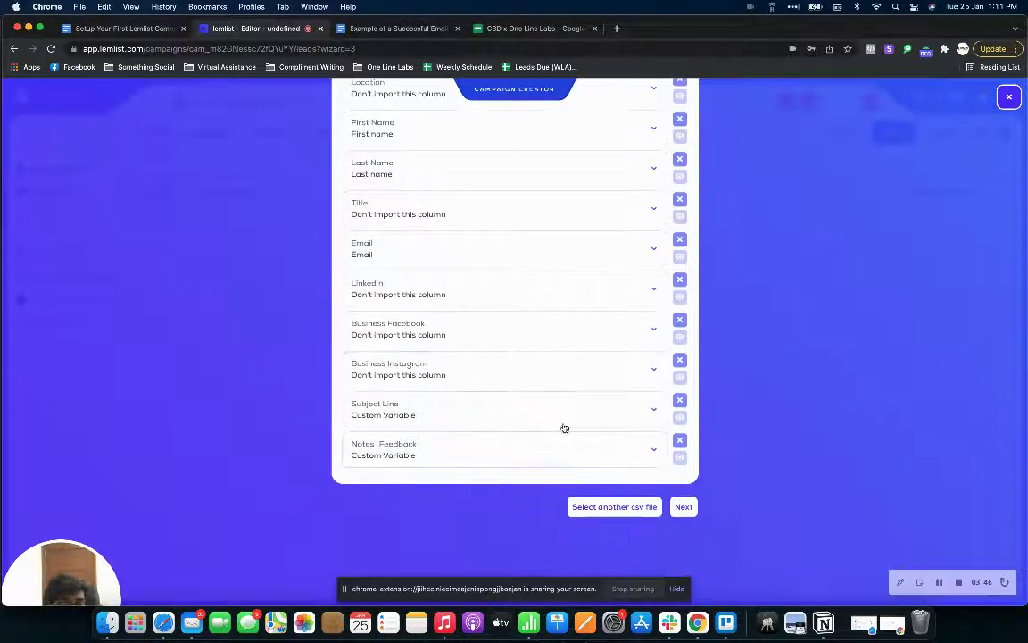
{"action": "left_click", "coordinate": [680, 400]}
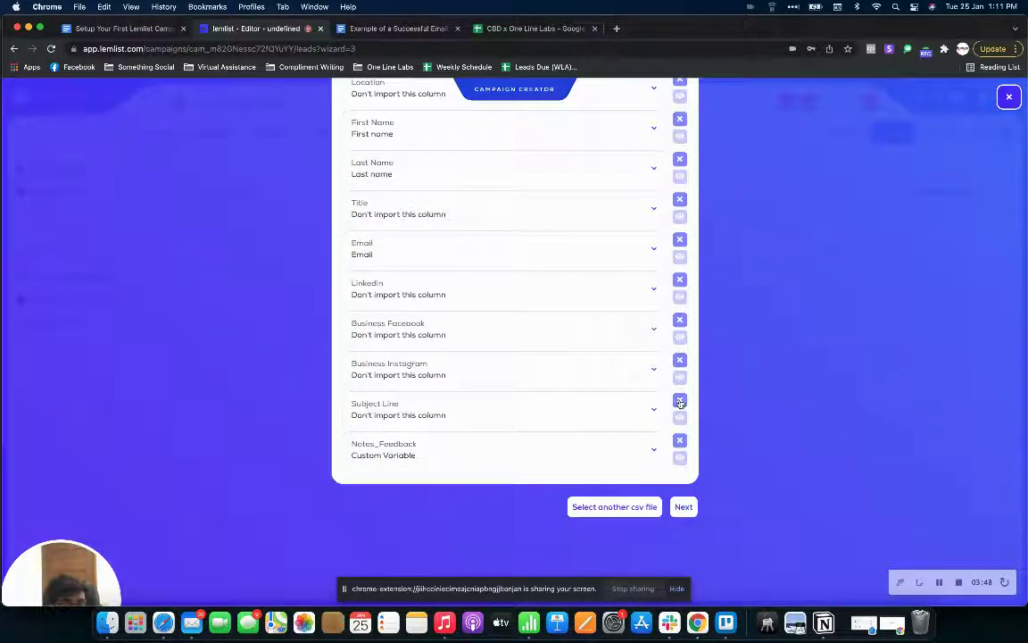
{"action": "left_click", "coordinate": [473, 458]}
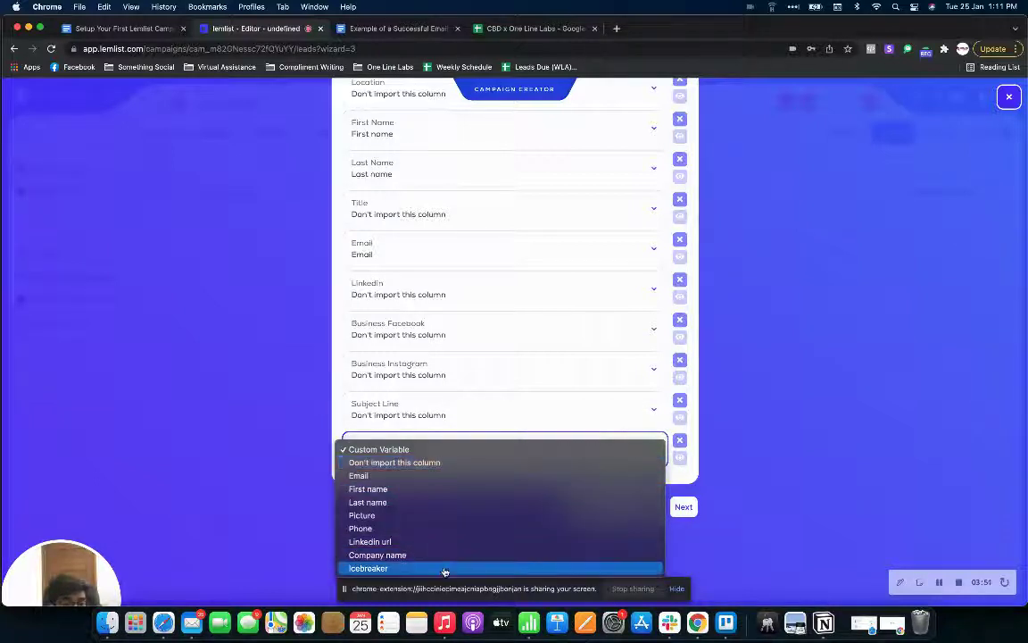
{"action": "left_click", "coordinate": [479, 423]}
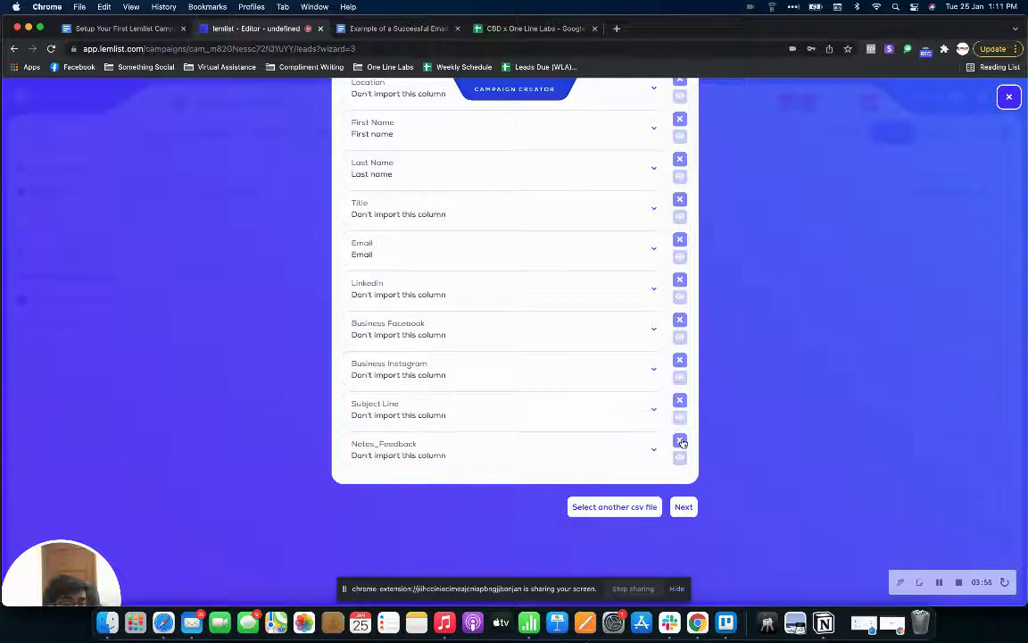
{"action": "scroll", "coordinate": [569, 426], "scroll_direction": "up", "scroll_amount": 5}
{"action": "scroll", "coordinate": [569, 426], "scroll_direction": "down", "scroll_amount": 5}
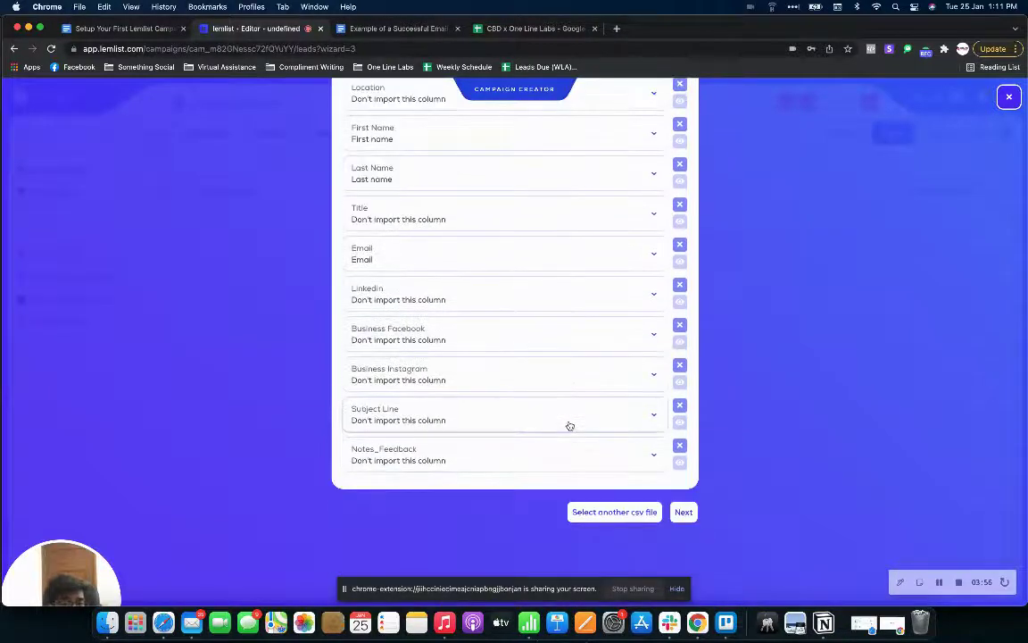
{"action": "left_click", "coordinate": [684, 461]}
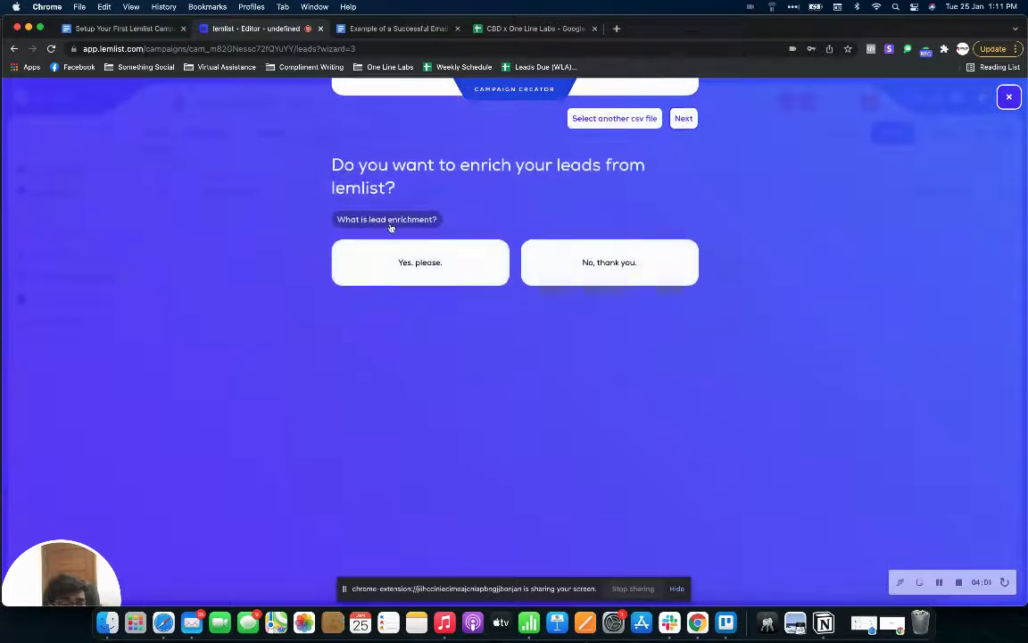
- Decline lead enrichment after opening its help page, and allow duplicates across team campaigns
{"action": "left_click", "coordinate": [382, 221]}
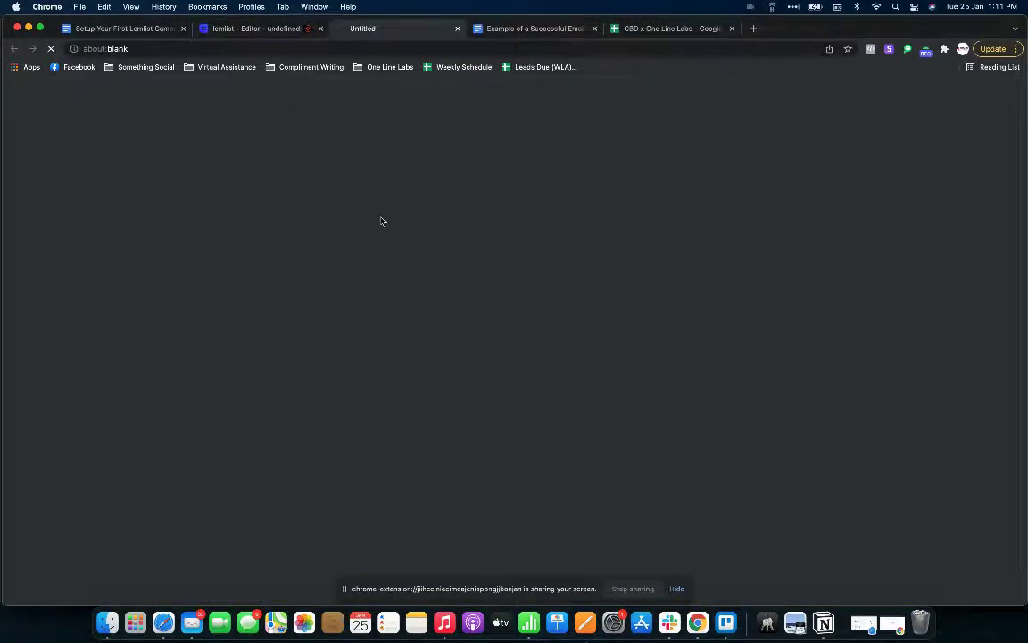
{"action": "left_click", "coordinate": [271, 28]}
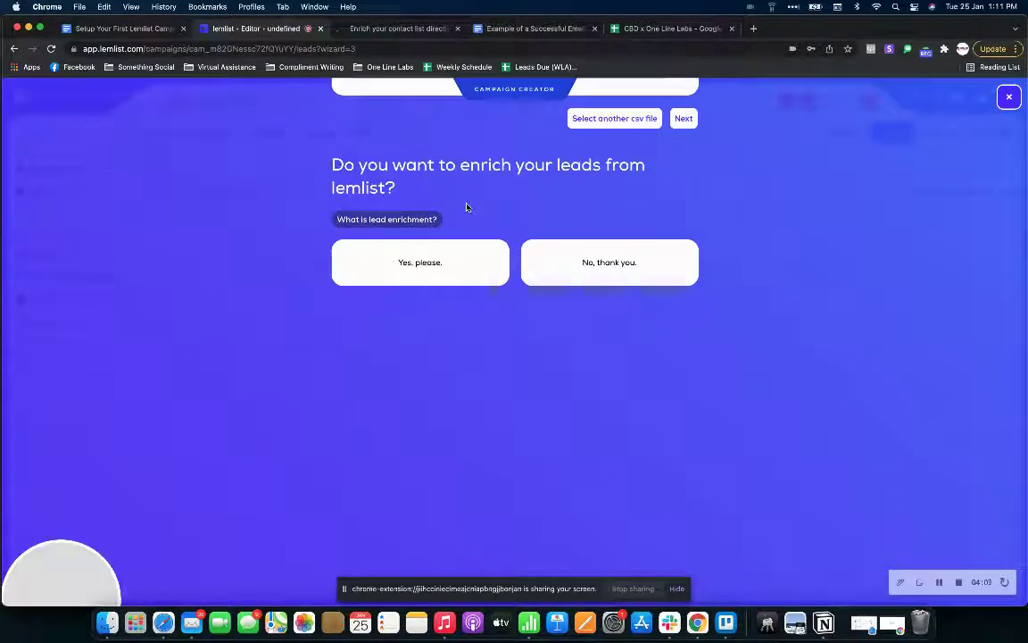
{"action": "left_click", "coordinate": [617, 273]}
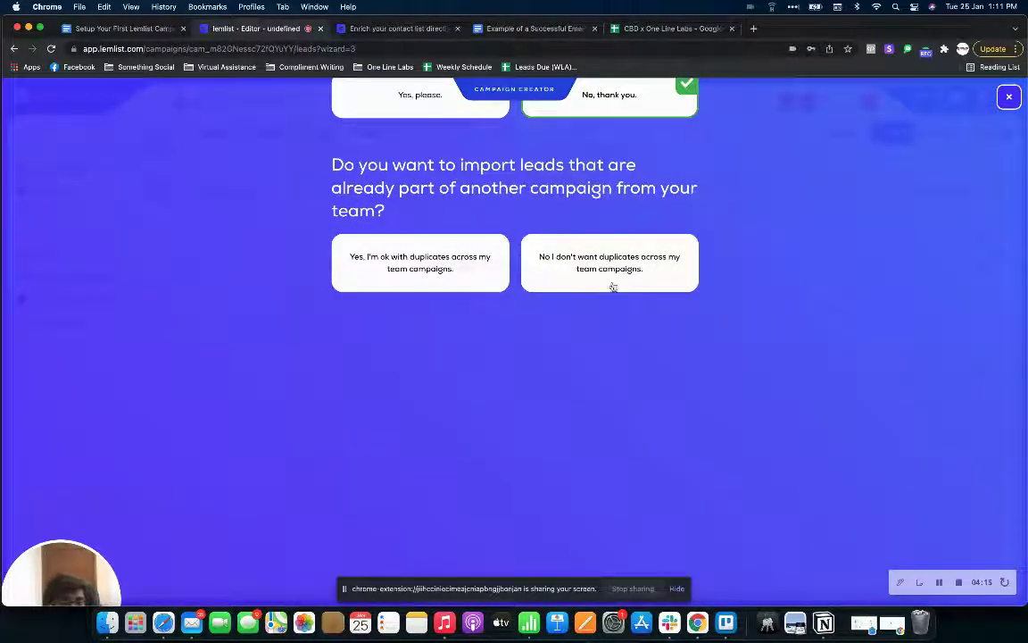
{"action": "left_click", "coordinate": [413, 268]}
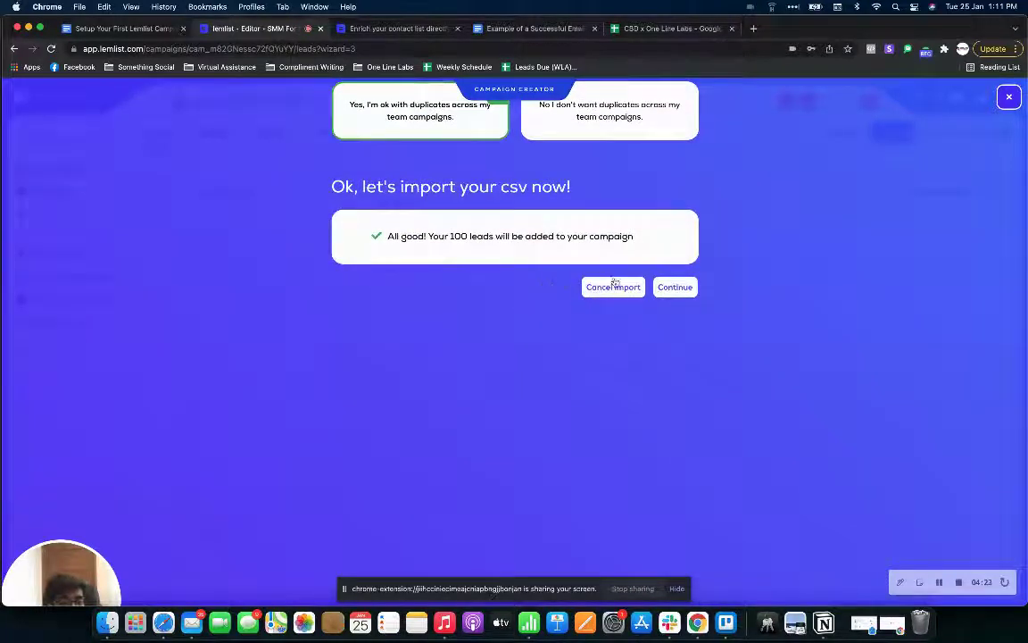
- Continue with the CSV lead import and decline synchronizing updated leads to a CRM
{"action": "left_click_drag", "start_coordinate": [428, 235], "coordinate": [643, 241]}
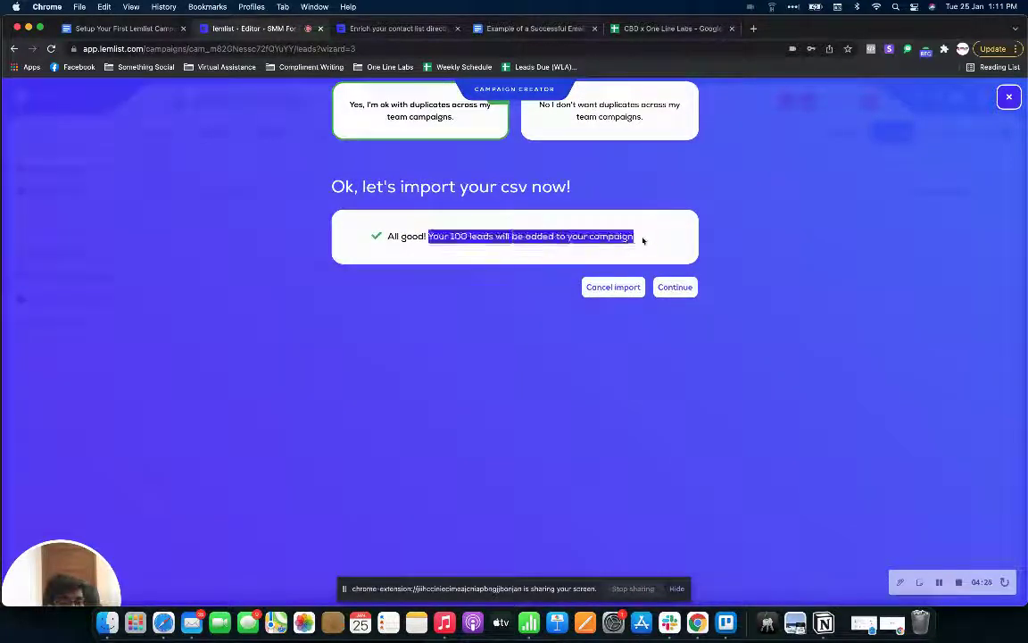
{"action": "left_click", "coordinate": [676, 287]}
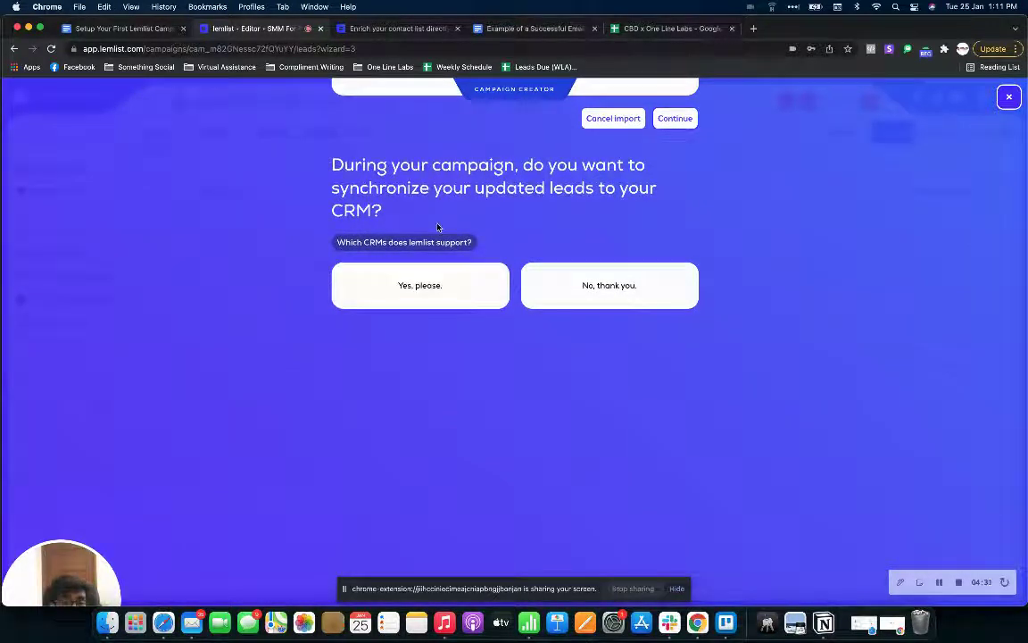
{"action": "left_click", "coordinate": [606, 287]}
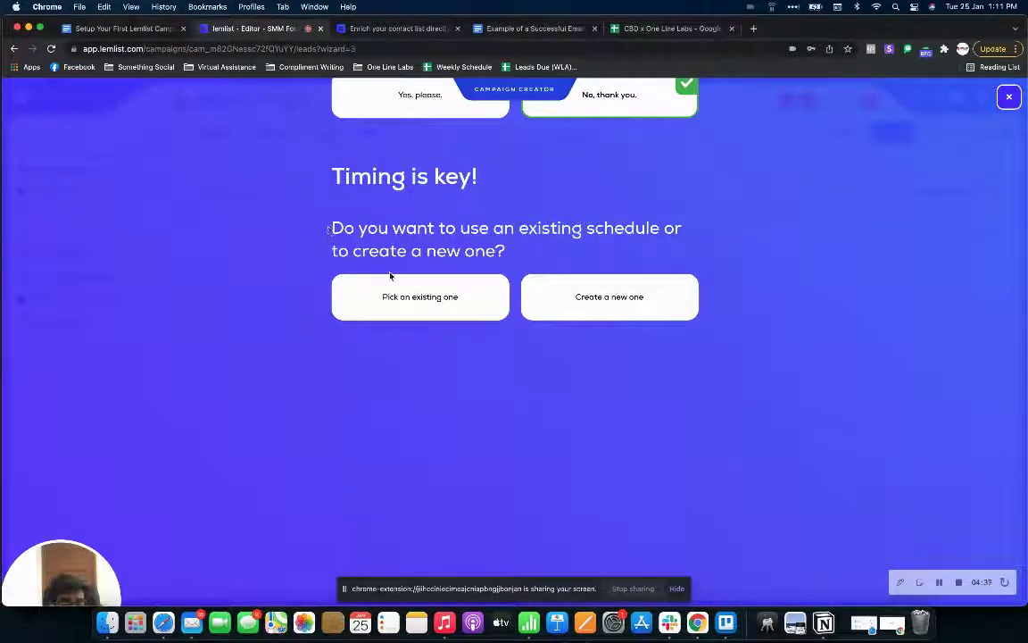
- Choose to use an existing sending schedule and select New York Office Hours from the presets
{"action": "left_click", "coordinate": [390, 295]}
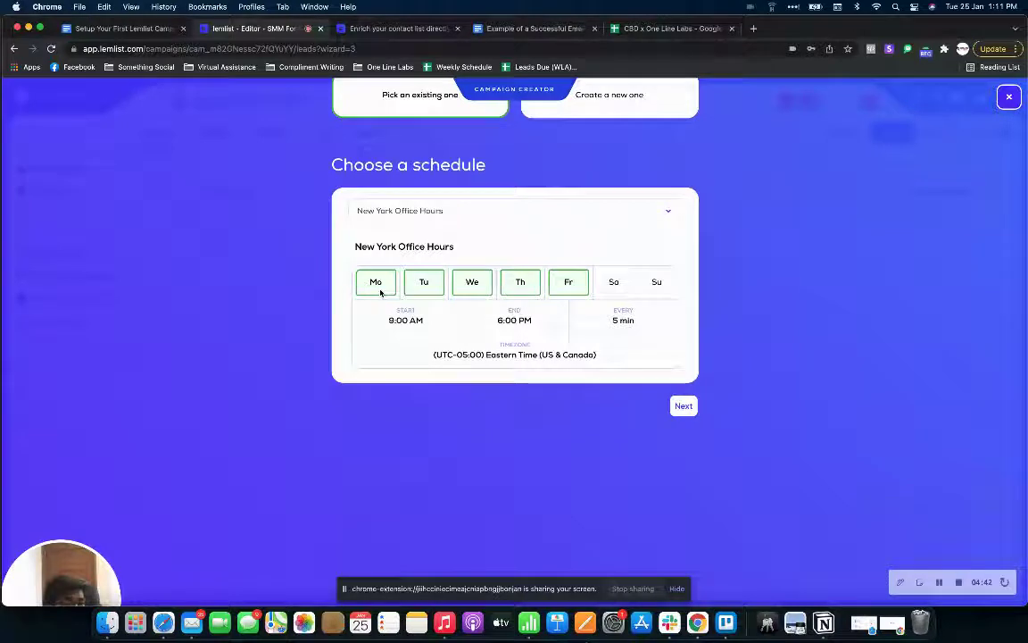
{"action": "left_click", "coordinate": [550, 219]}
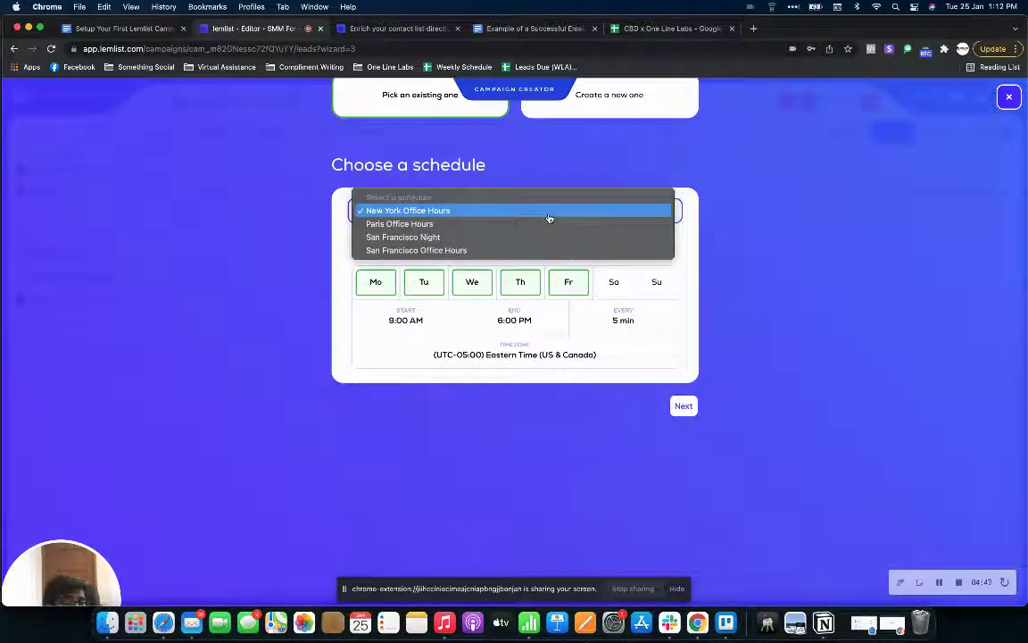
{"action": "left_click", "coordinate": [548, 218]}
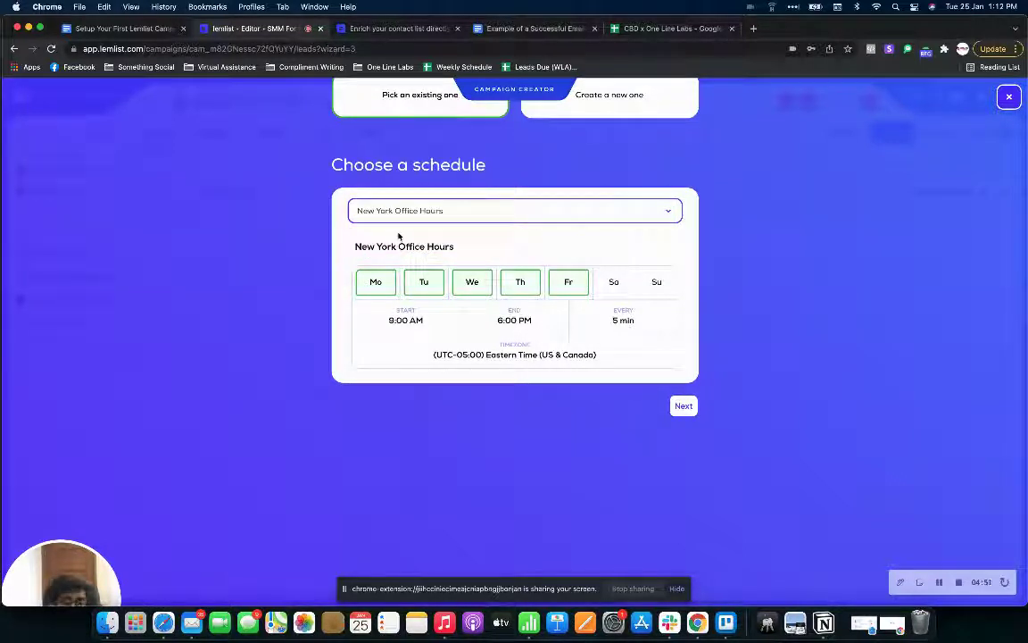
{"action": "left_click", "coordinate": [449, 218]}
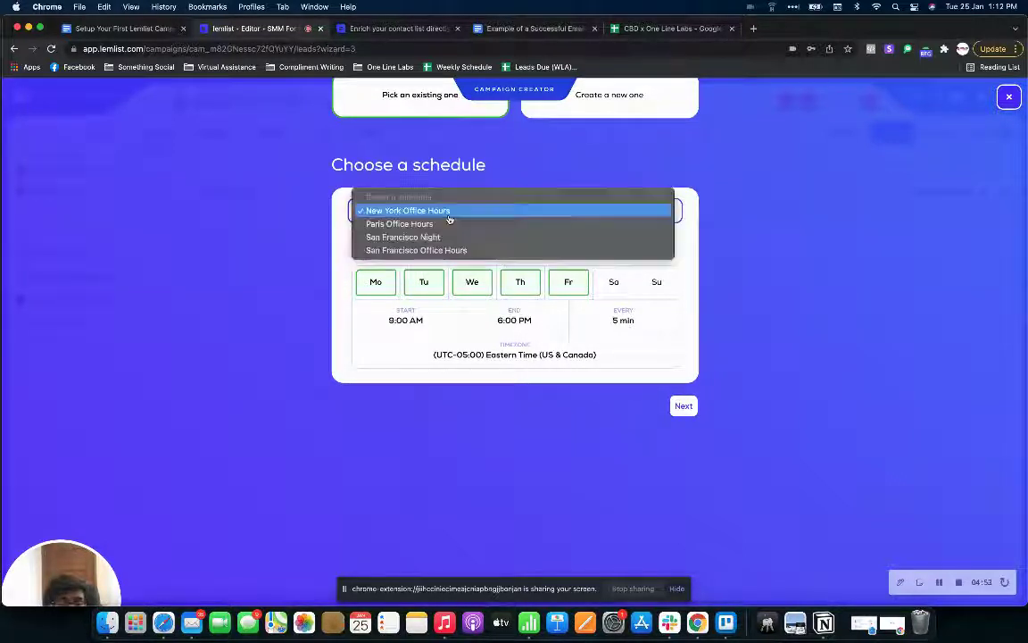
{"action": "left_click", "coordinate": [450, 219]}
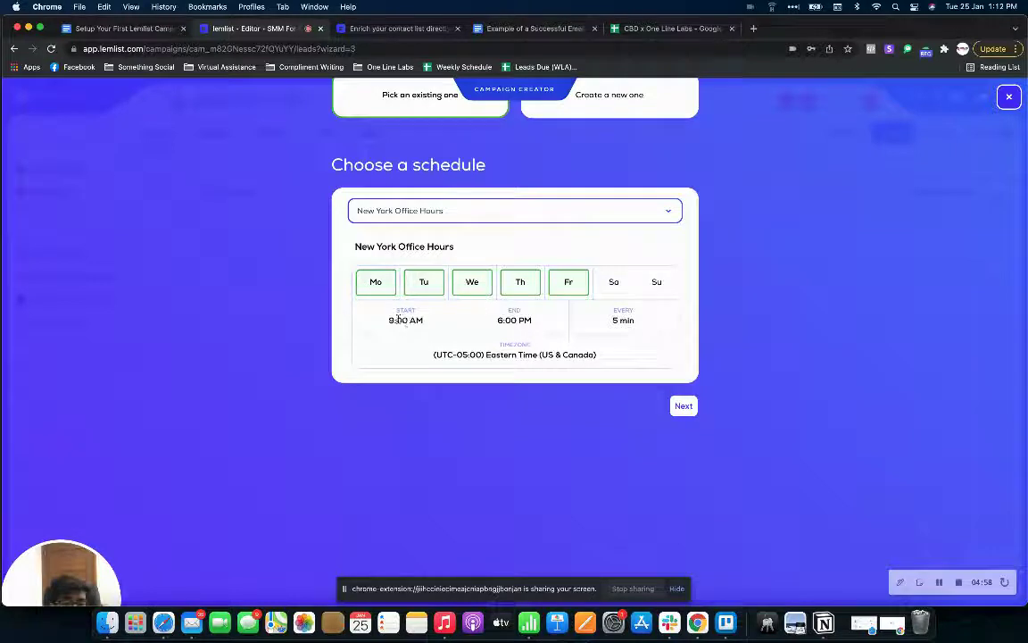
- Accept the New York Office Hours schedule and confirm the connected email address as the campaign's sender
{"action": "left_click_drag", "start_coordinate": [398, 320], "coordinate": [489, 319]}
{"action": "left_click", "coordinate": [528, 318]}
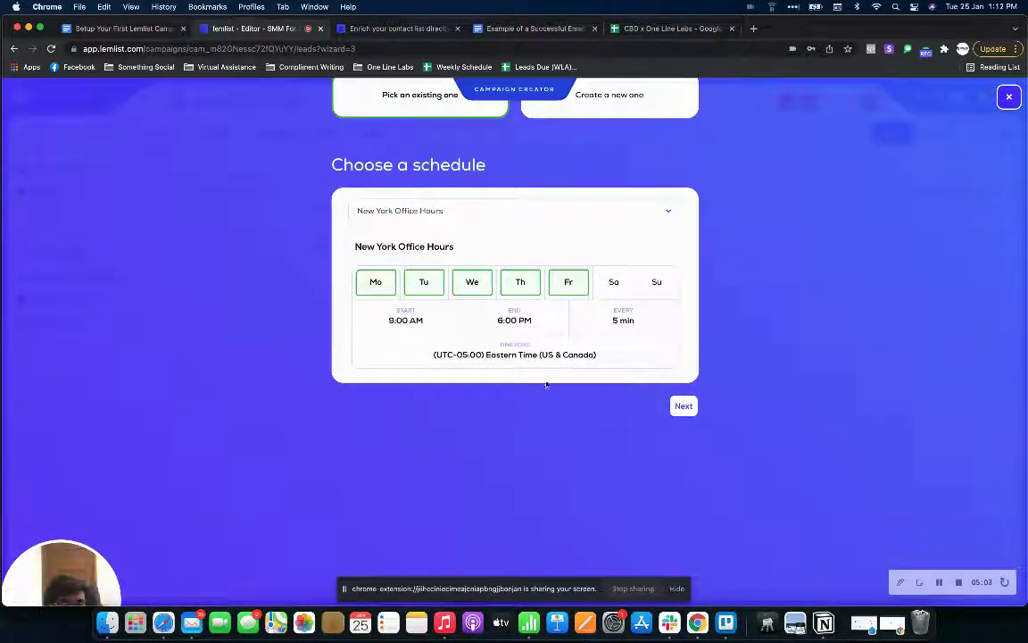
{"action": "left_click", "coordinate": [682, 407]}
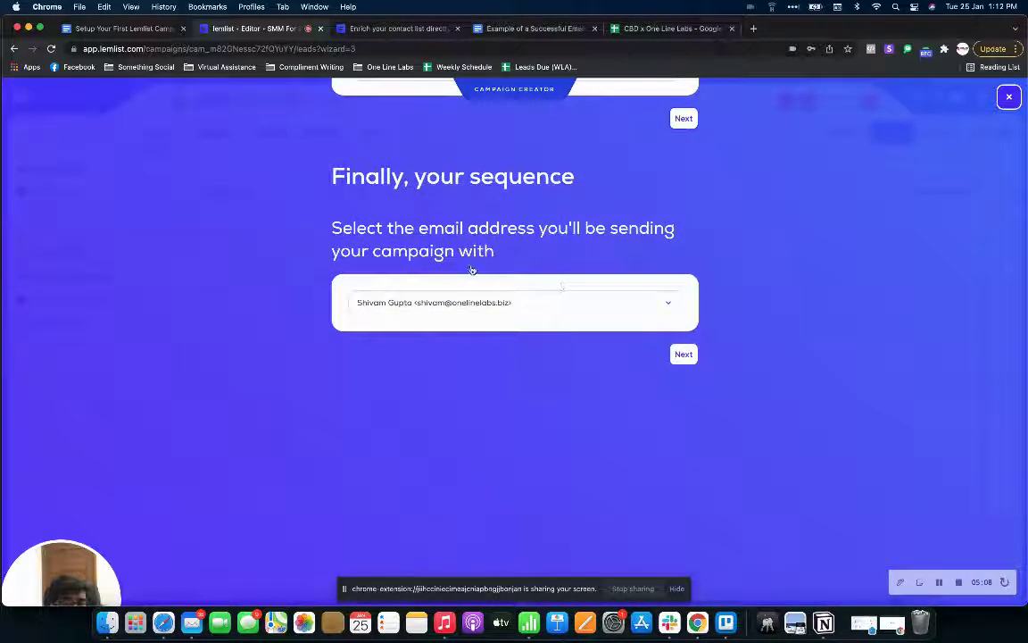
{"action": "left_click", "coordinate": [513, 301]}
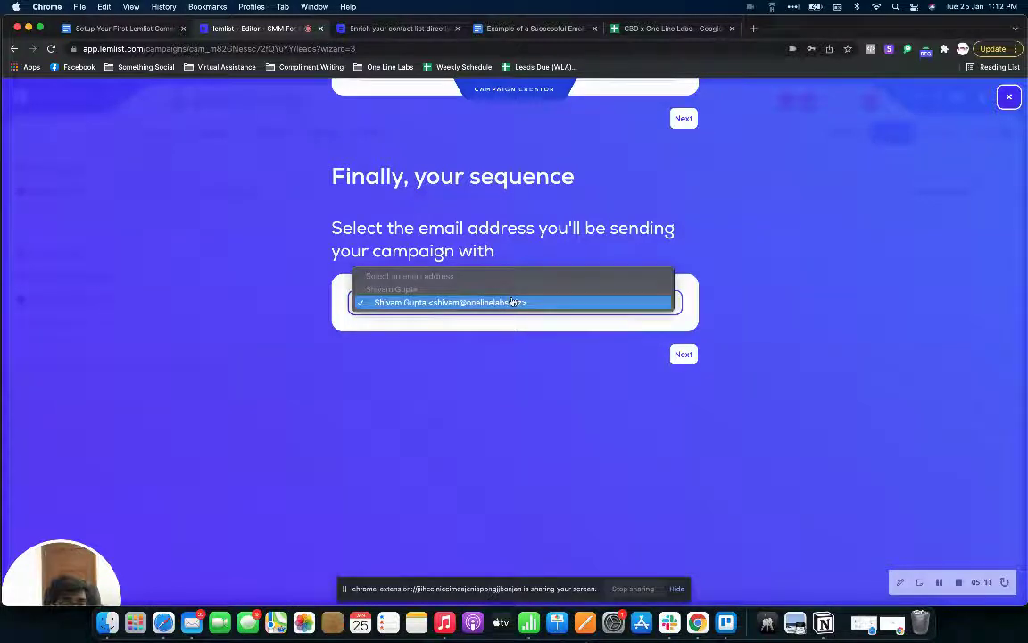
{"action": "left_click", "coordinate": [514, 302]}
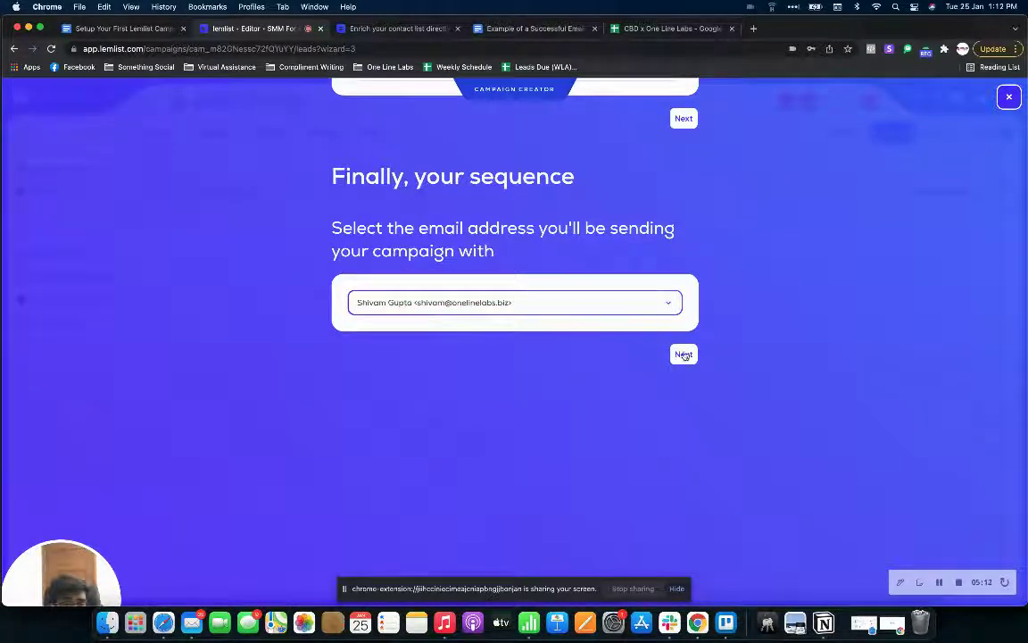
{"action": "left_click", "coordinate": [684, 355]}
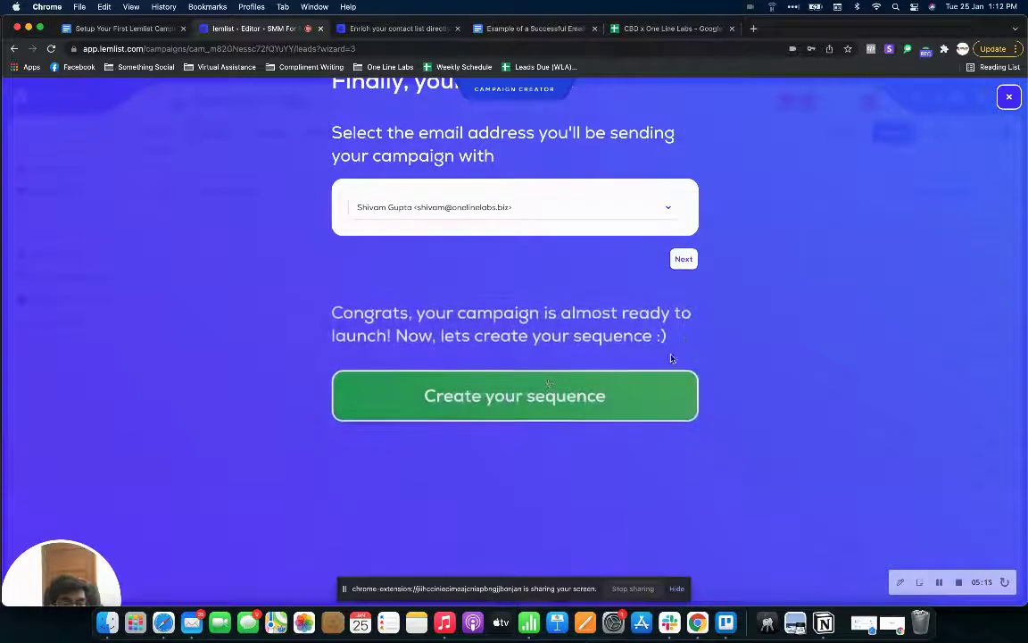
- Start creating the campaign's sequence and make its first step a blank email
{"action": "left_click", "coordinate": [544, 388]}
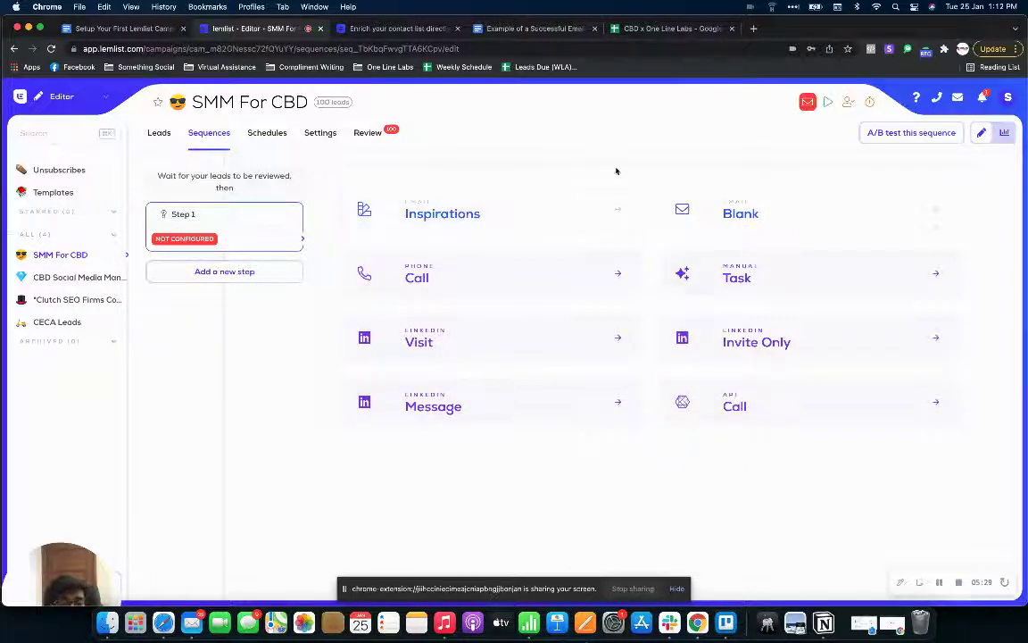
{"action": "left_click", "coordinate": [734, 212]}
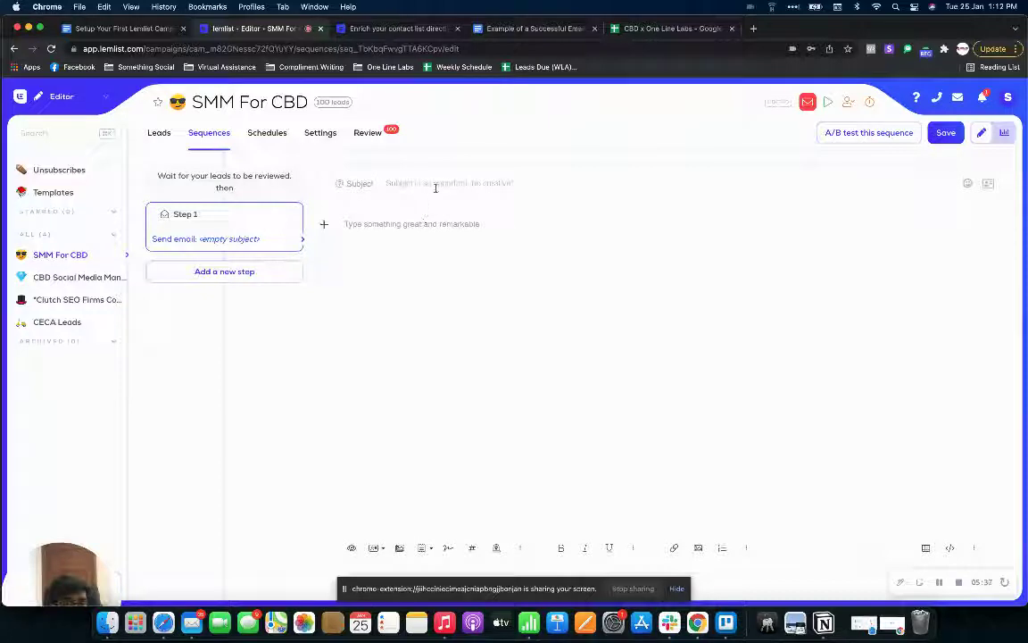
- Copy the Email #1 subject "Really impressed with {{companyName}}" from the example campaign document into the step 1 email's subject
{"action": "left_click", "coordinate": [495, 34]}
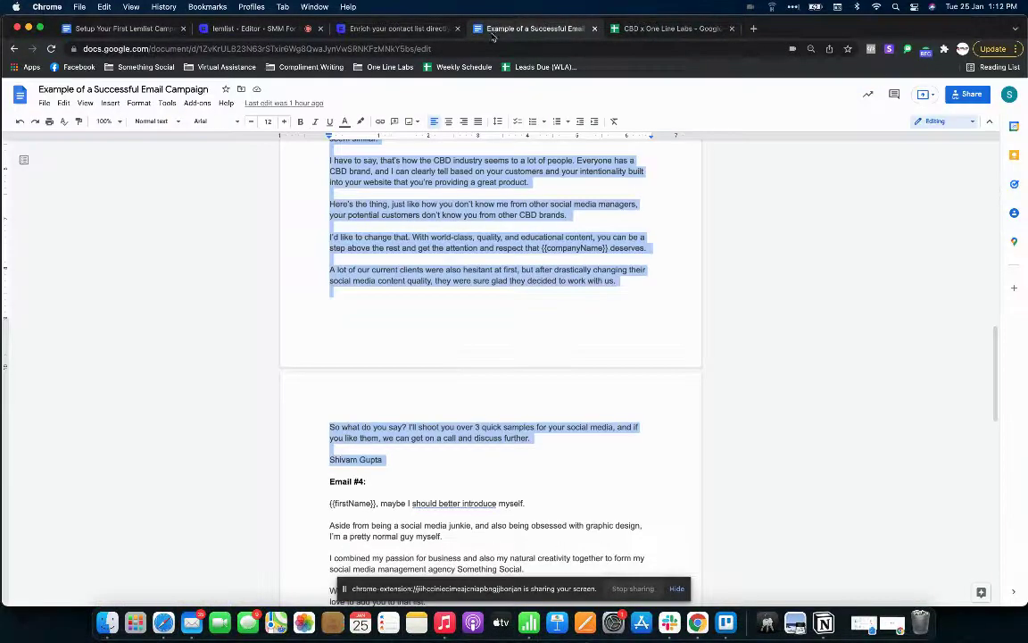
{"action": "key", "text": "super+Up"}
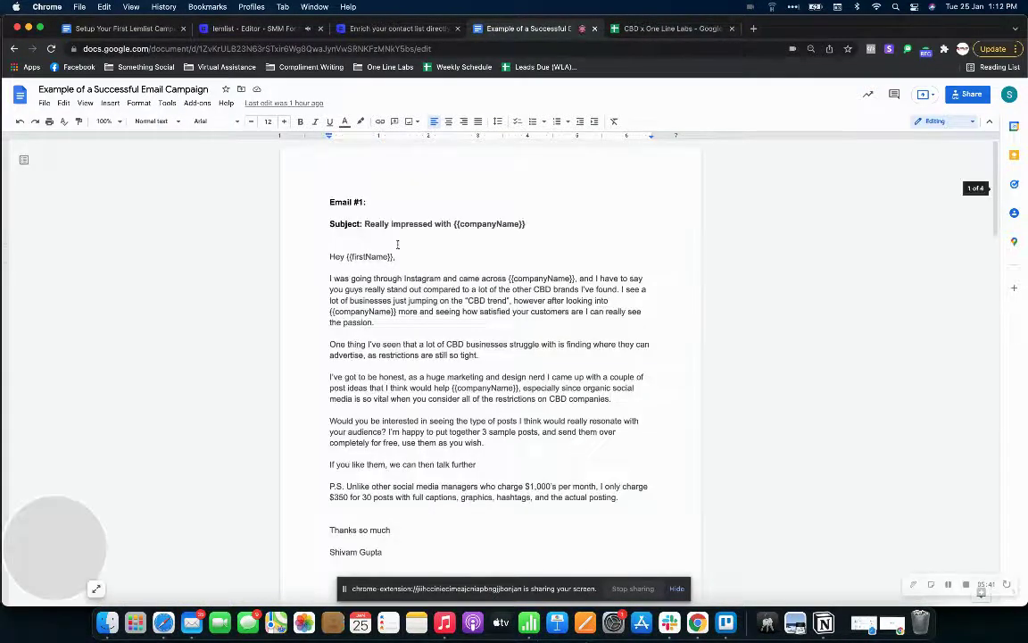
{"action": "double_click", "coordinate": [348, 243]}
{"action": "left_click_drag", "start_coordinate": [364, 223], "coordinate": [566, 224]}
{"action": "key", "text": "super+c"}
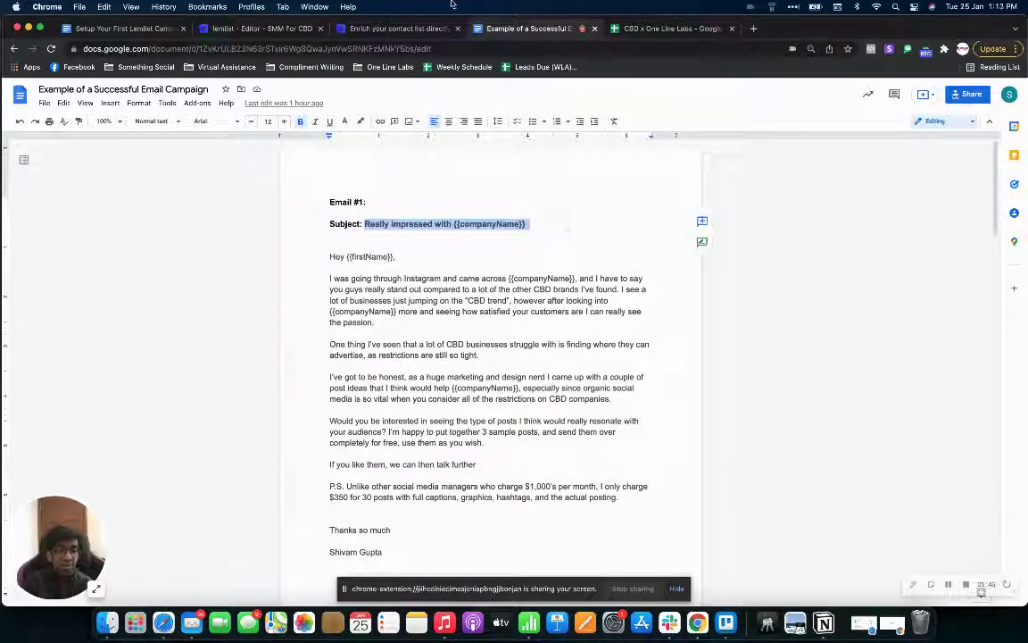
{"action": "left_click", "coordinate": [229, 29]}
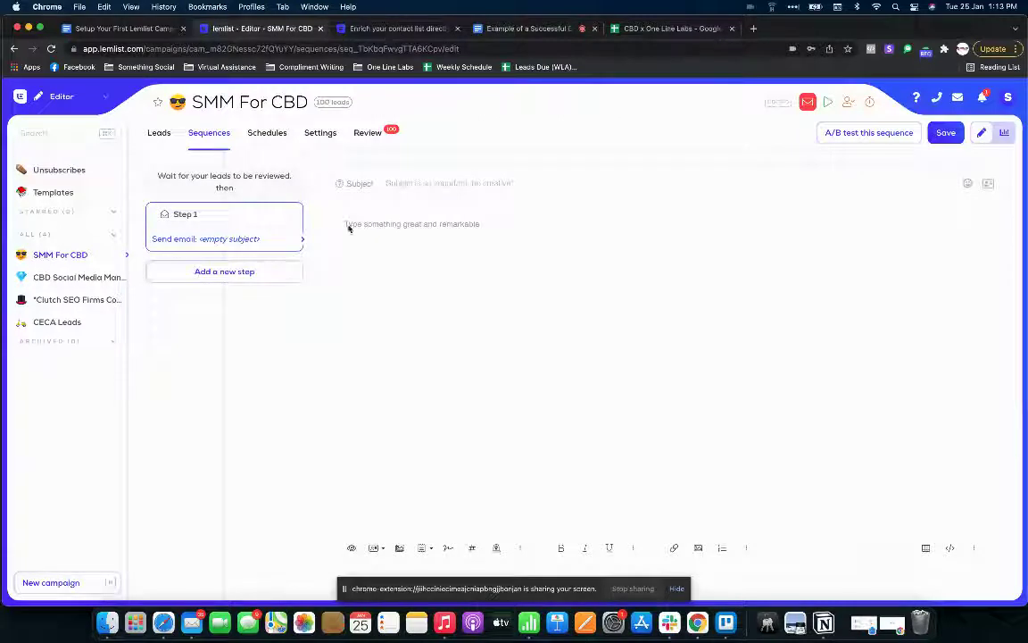
{"action": "left_click", "coordinate": [423, 183]}
{"action": "key", "text": "super+v"}
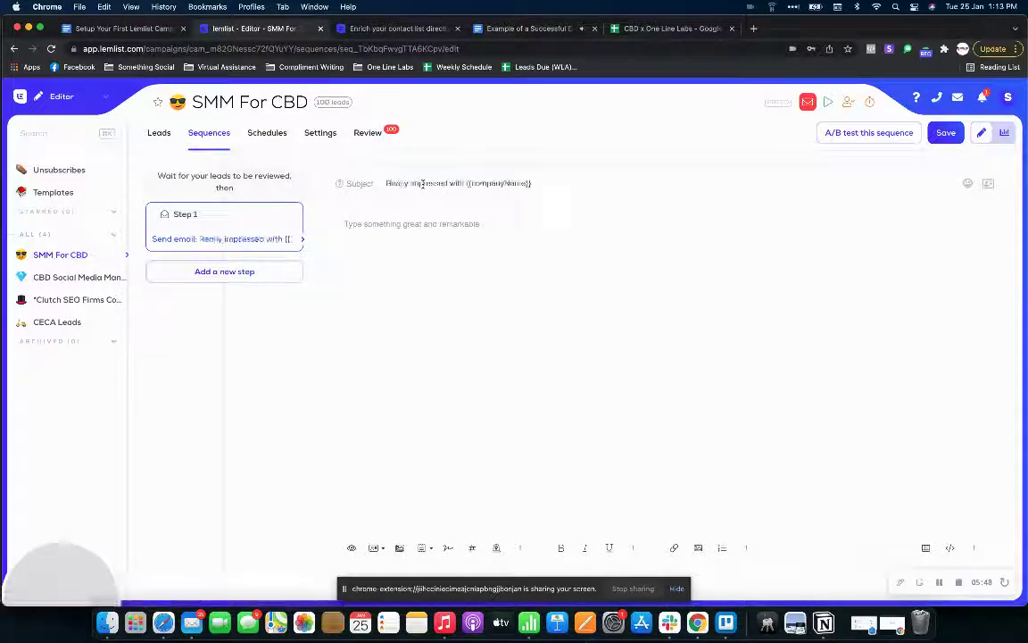
- Try inserting the companyName variable in place of the subject's placeholder, and clear it from the email body
{"action": "left_click_drag", "start_coordinate": [532, 183], "coordinate": [465, 183]}
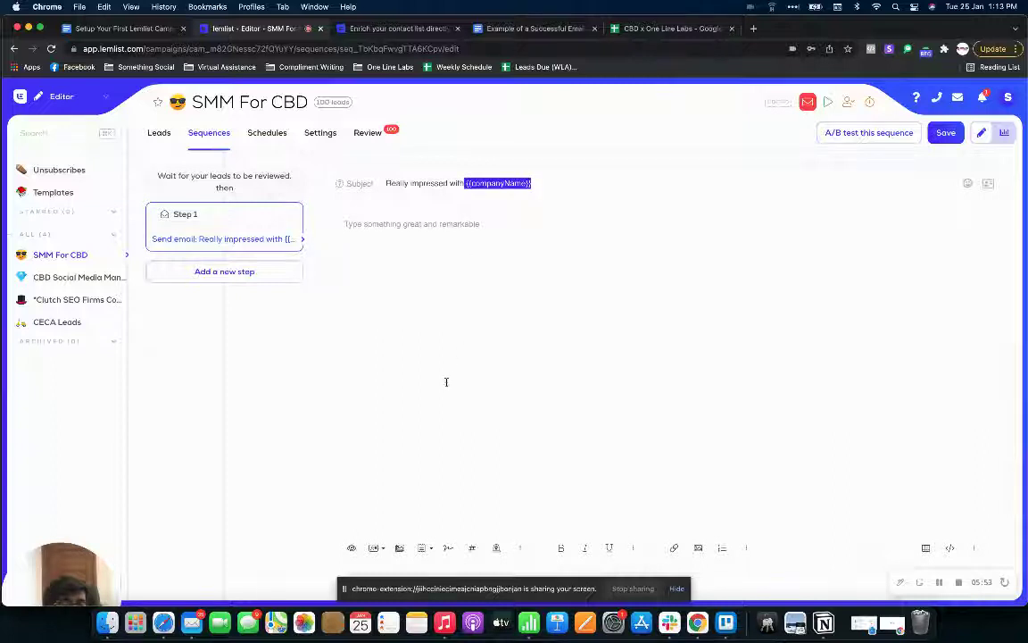
{"action": "left_click", "coordinate": [379, 549]}
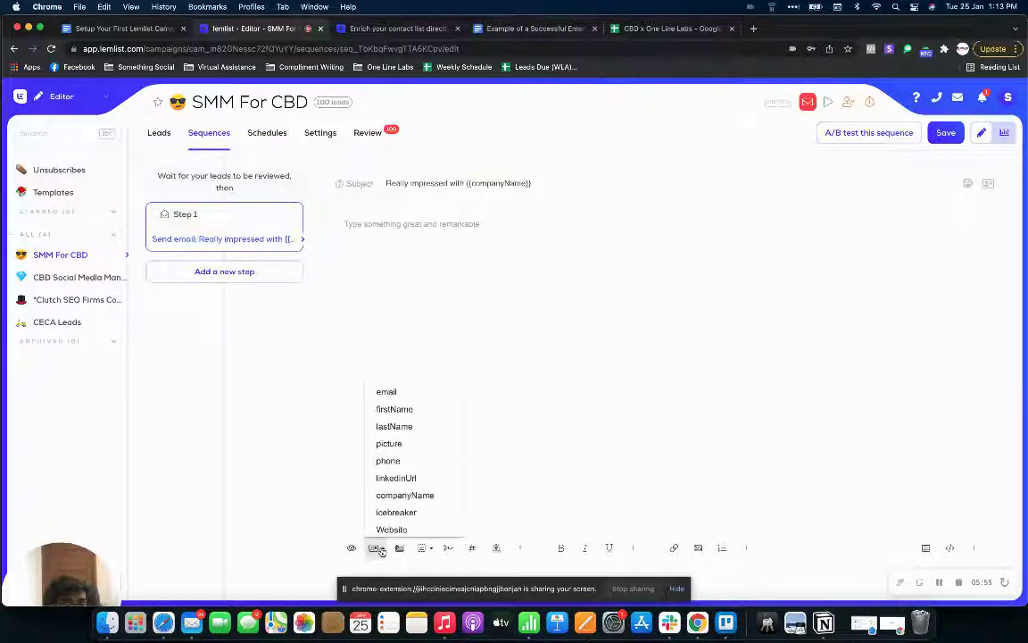
{"action": "left_click", "coordinate": [413, 493]}
{"action": "left_click_drag", "start_coordinate": [434, 234], "coordinate": [320, 229]}
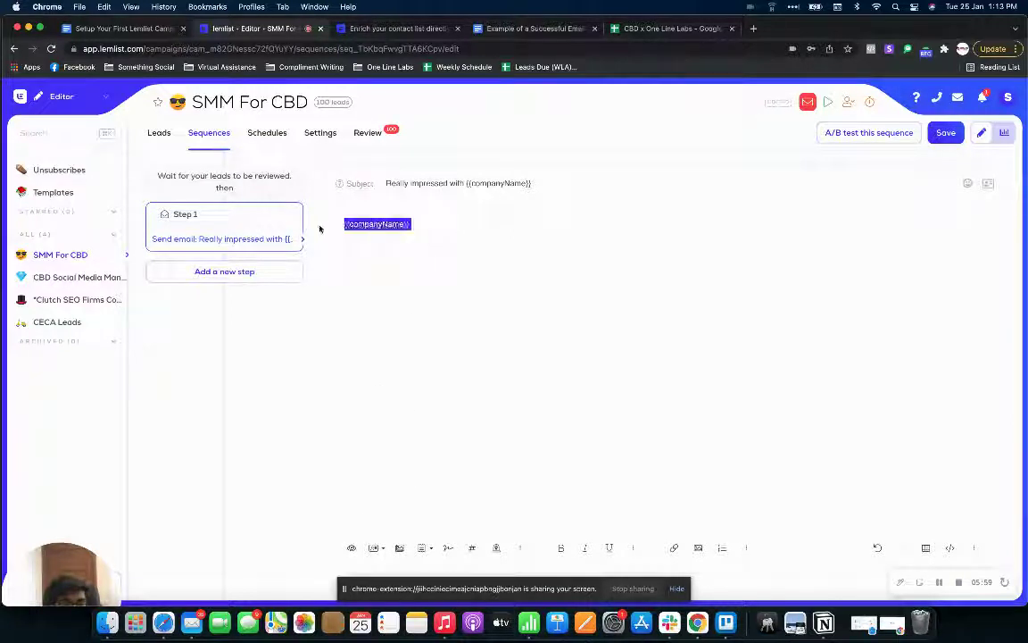
{"action": "key", "text": "BackSpace"}
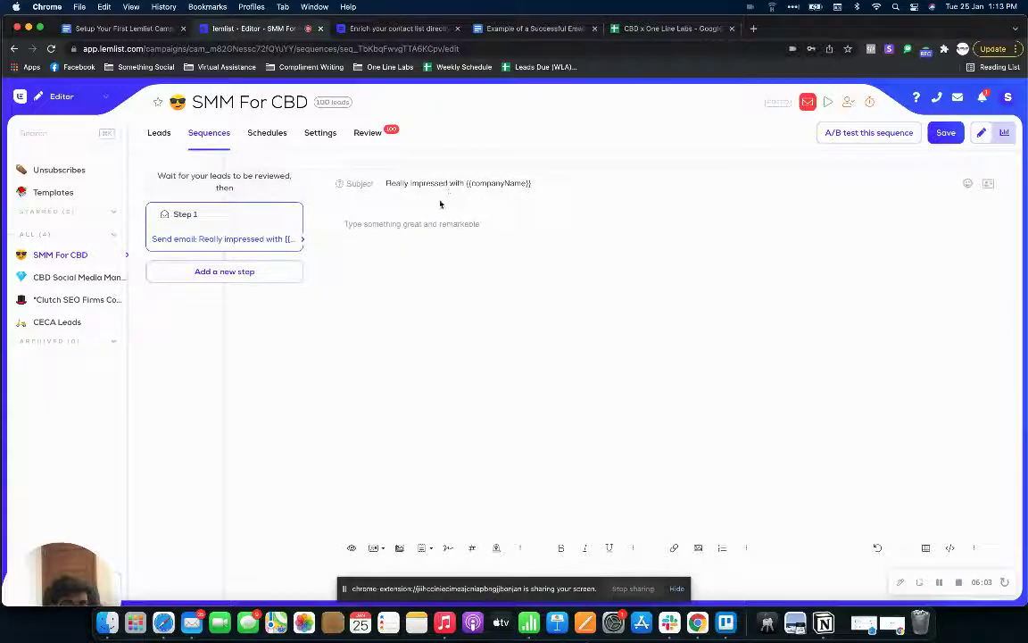
- Close the lead enrichment help page and copy the full Email #1 text, from greeting to signature, into the step 1 email body
{"action": "left_click", "coordinate": [634, 28]}
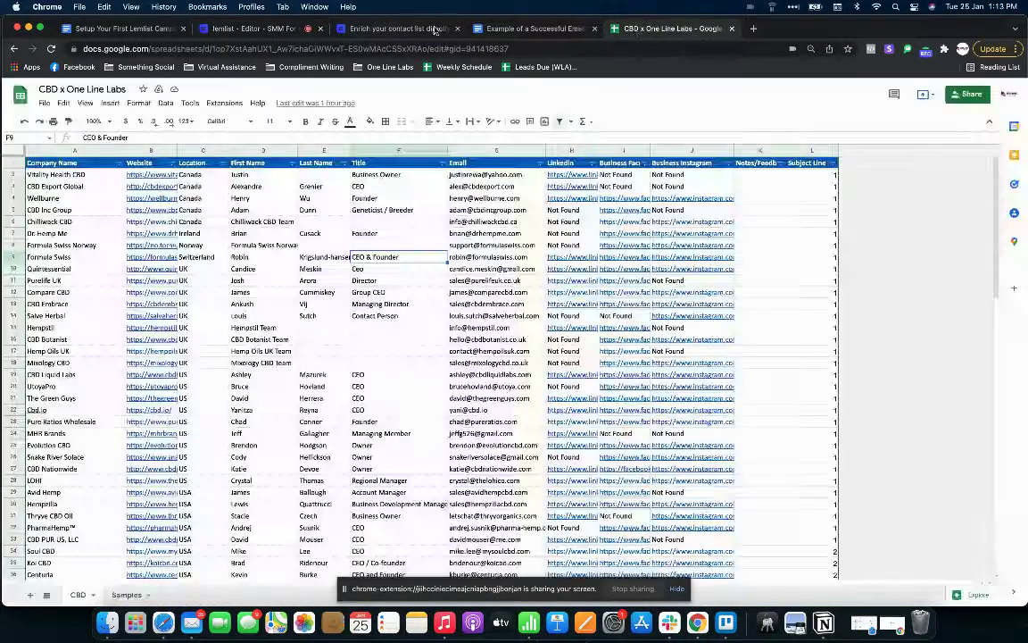
{"action": "left_click", "coordinate": [419, 30]}
{"action": "left_click", "coordinate": [457, 28]}
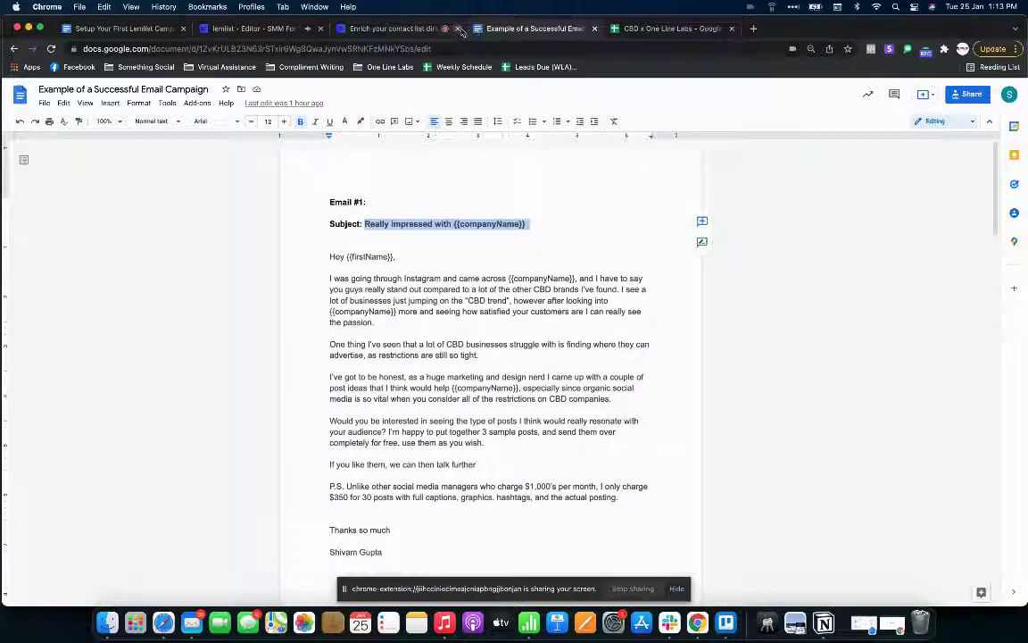
{"action": "left_click_drag", "start_coordinate": [330, 256], "coordinate": [410, 552]}
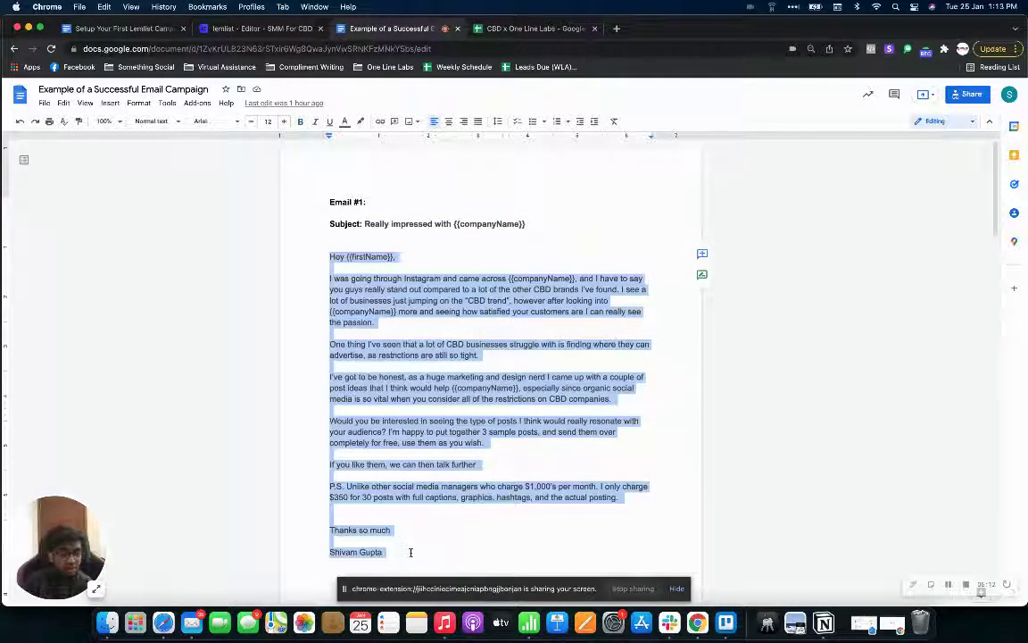
{"action": "left_click", "coordinate": [221, 29]}
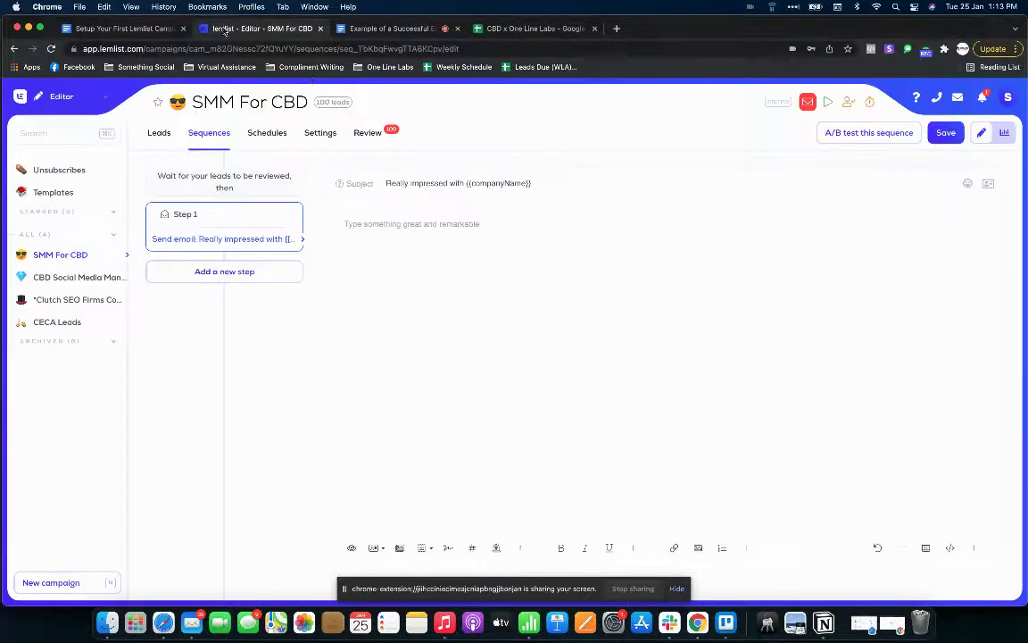
{"action": "left_click", "coordinate": [395, 228]}
{"action": "type", "text": "Hey {{firstName}},  I was going through Instagram and came across {{companyName}}, and I have to say you guys really stand out compared to a lot of the other CBD brands I've found. I see a lot of businesses just jumping on the \"CBD trend\", however after looking into {{companyName}} more and seeing how satisfied your customers are I can really see the passion.  One thing I've seen that a lot of CBD businesses struggle with is finding where they can advertise, as restrictions are still so tight.  I've got to be honest, as a huge marketing and design nerd I came up with a couple of post ideas that I think would help {{companyName}}, especially since organic social media is so vital when you consider all of the restrictions on CBD companies.  Would you be interested in seeing the type of posts I think would really resonate with your audience? I'm happy to pul together 3 sample posts, and send them over completely for free, use them as you wish.  If you like them, we can then talk further  P.S. Unlike other social media managers who charge $1,000's per month, I only charge $350 for 30 posts with full captions, graphics, hashtags, and the actual posting.   Thanks so much  Shivam Gupta"}
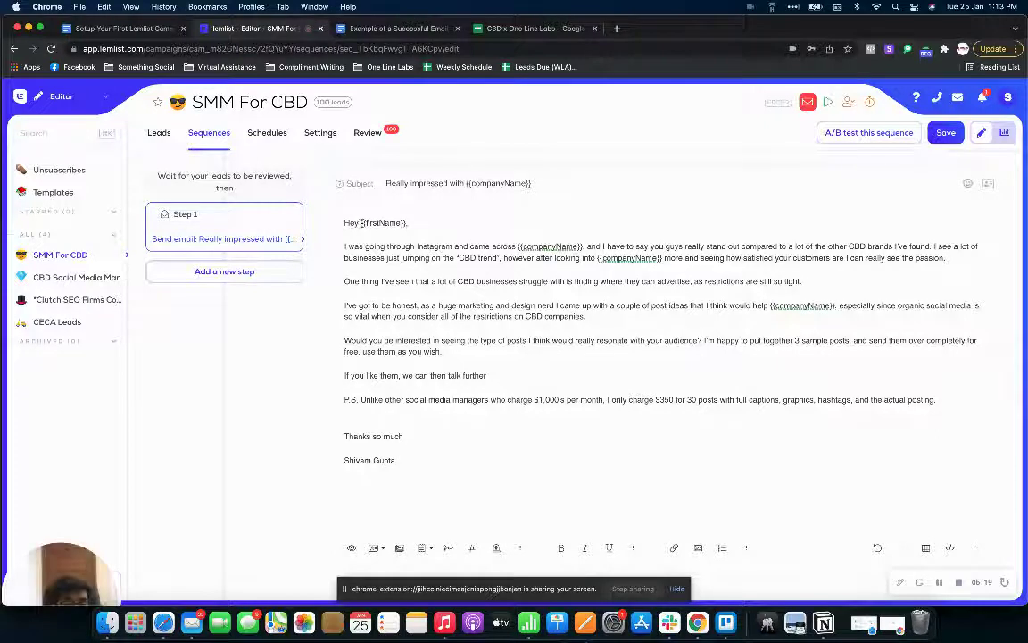
- Replace the greeting's placeholder with the firstName variable and the first company placeholder in the opening paragraph with the companyName variable
{"action": "left_click_drag", "start_coordinate": [360, 223], "coordinate": [407, 224]}
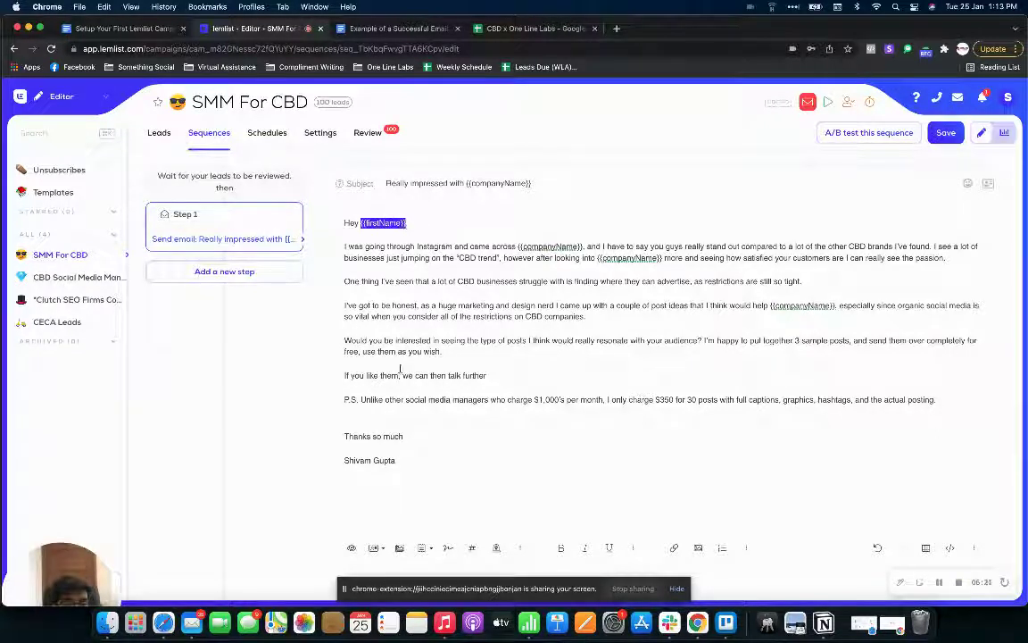
{"action": "left_click", "coordinate": [374, 547]}
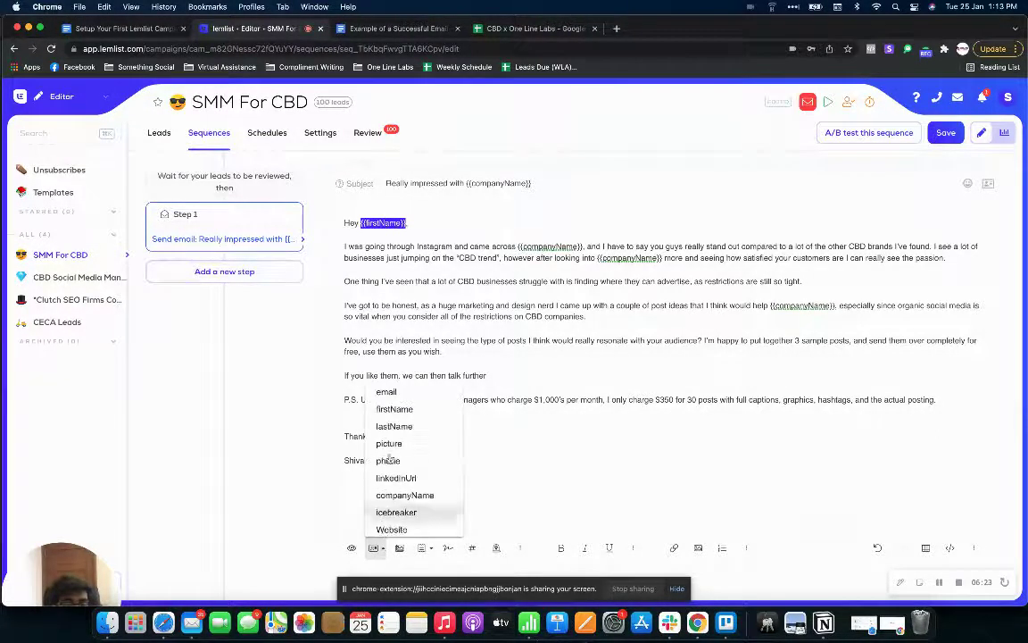
{"action": "left_click", "coordinate": [397, 409]}
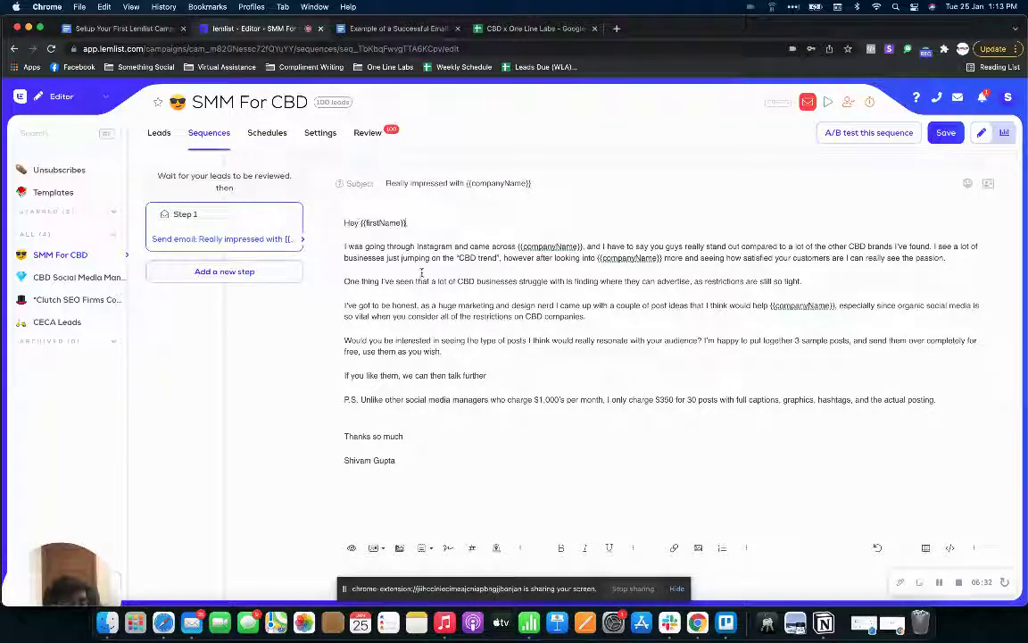
{"action": "left_click_drag", "start_coordinate": [519, 247], "coordinate": [575, 247]}
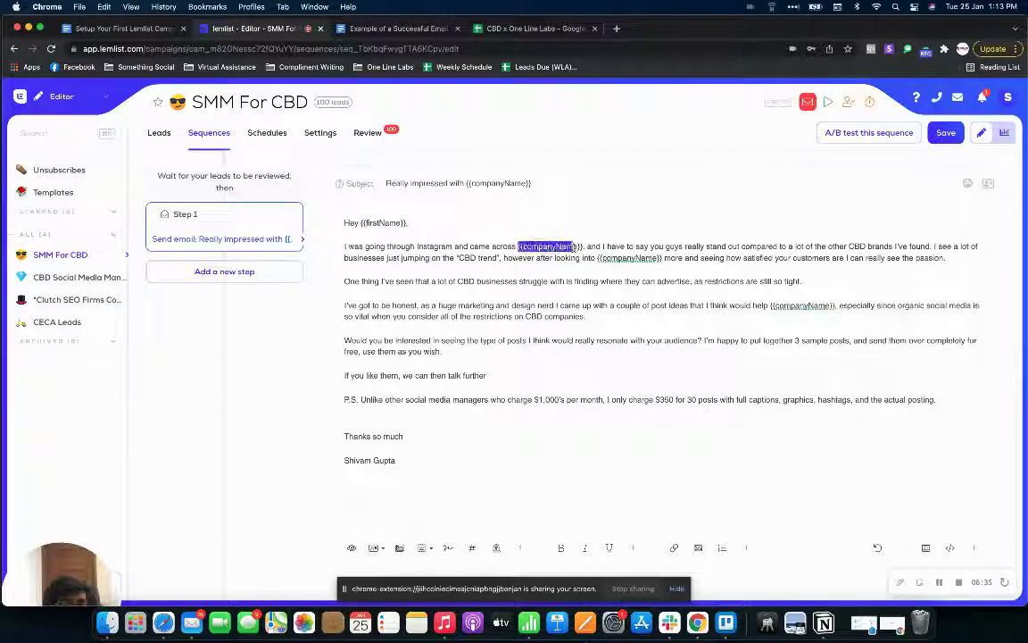
{"action": "left_click", "coordinate": [374, 547]}
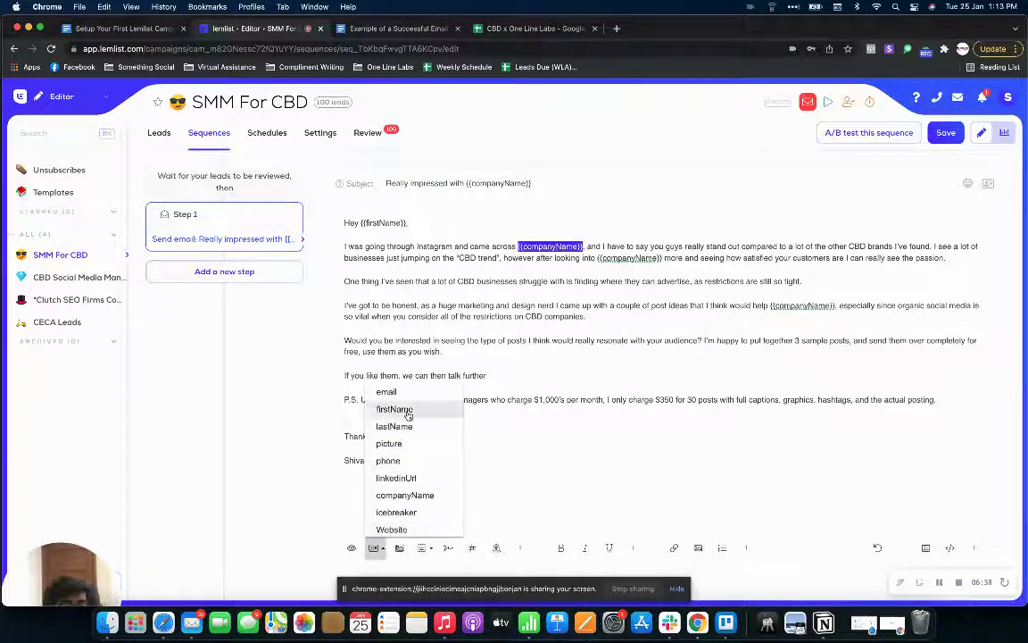
{"action": "left_click", "coordinate": [418, 494]}
{"action": "key", "text": "Delete"}
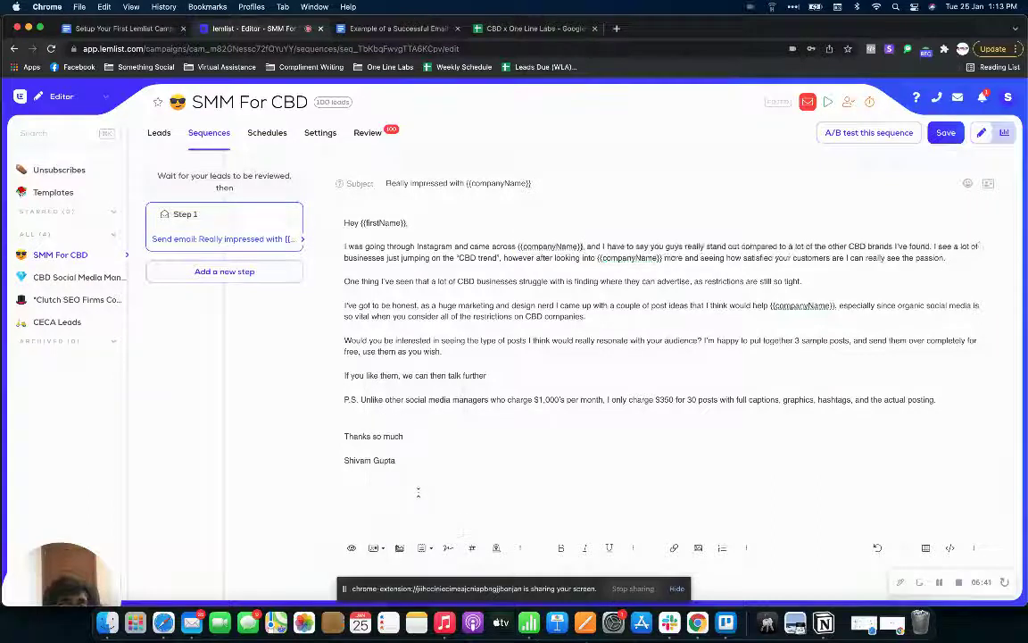
- Try adding the icebreaker variable on its own line below the greeting, and remove it along with the extra blank lines
{"action": "left_click_drag", "start_coordinate": [596, 257], "coordinate": [664, 258]}
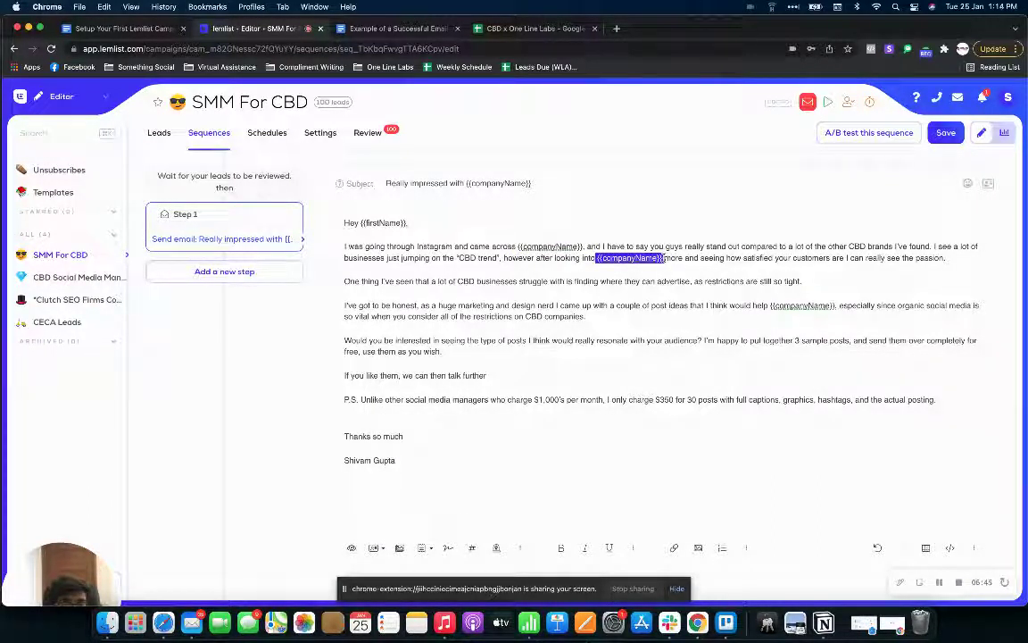
{"action": "left_click", "coordinate": [447, 235]}
{"action": "key", "text": "Return"}
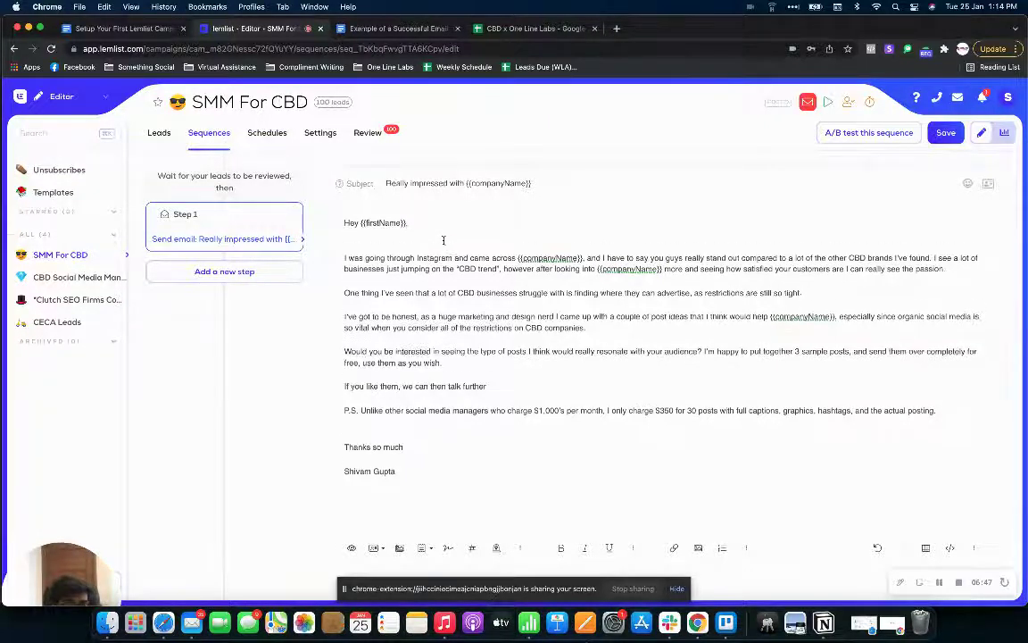
{"action": "left_click", "coordinate": [375, 551]}
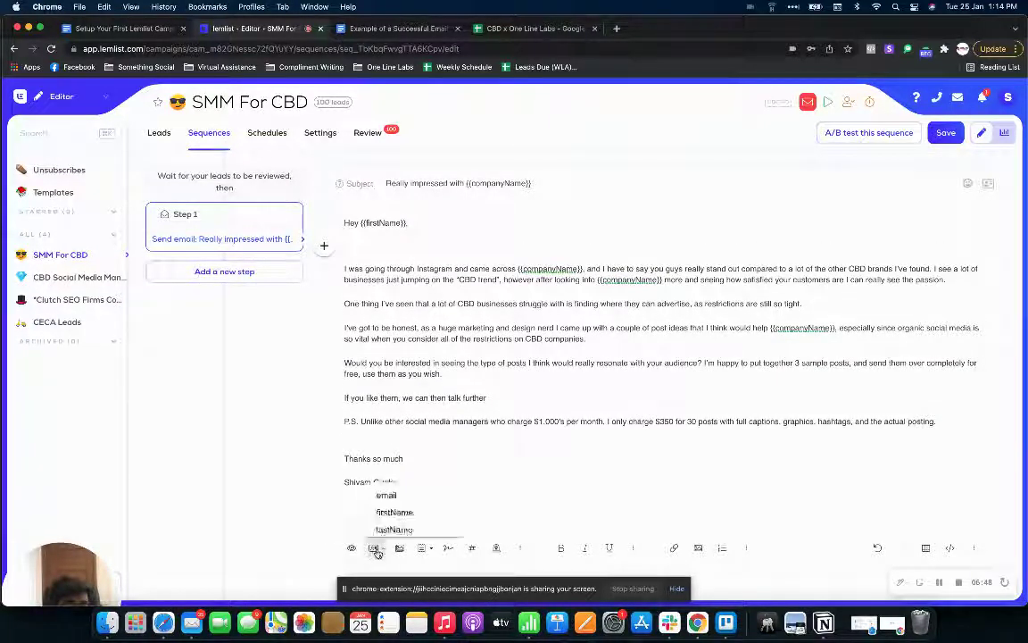
{"action": "left_click", "coordinate": [391, 517]}
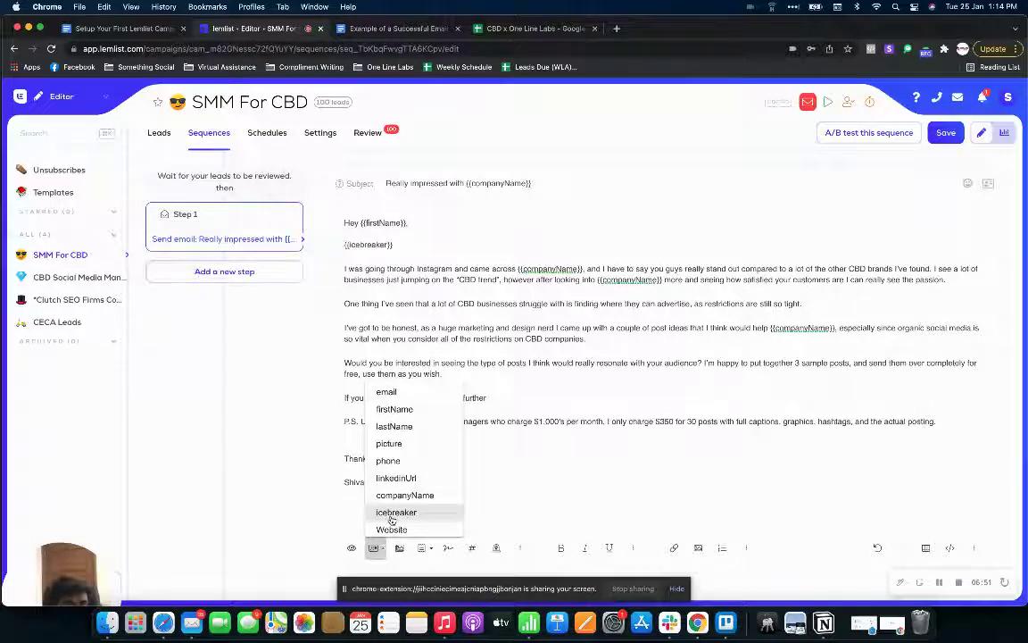
{"action": "double_click", "coordinate": [368, 244]}
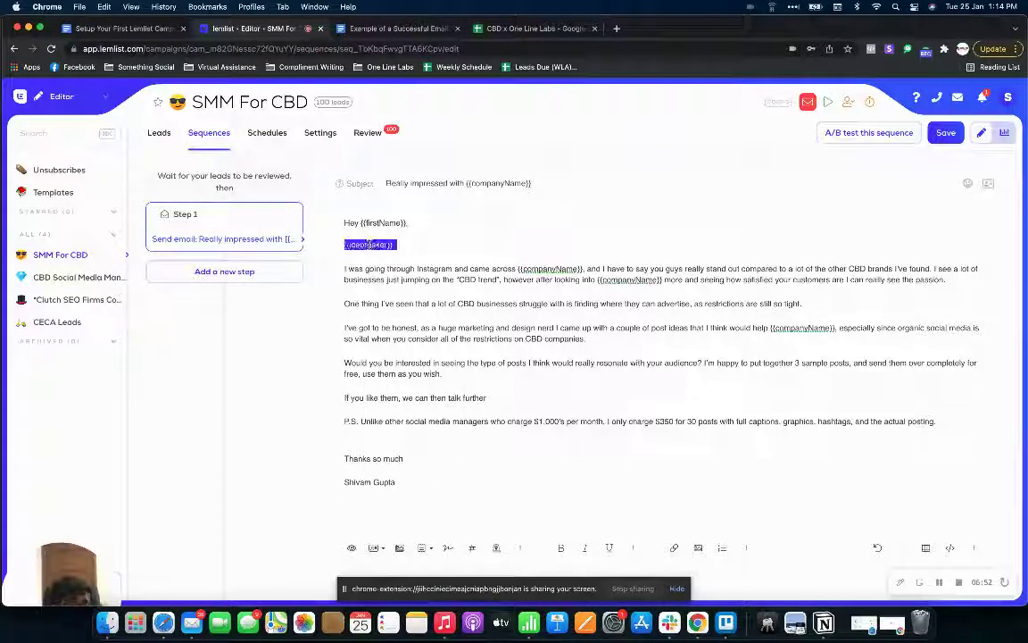
{"action": "key", "text": "BackSpace"}
{"action": "key", "text": "BackSpace"}
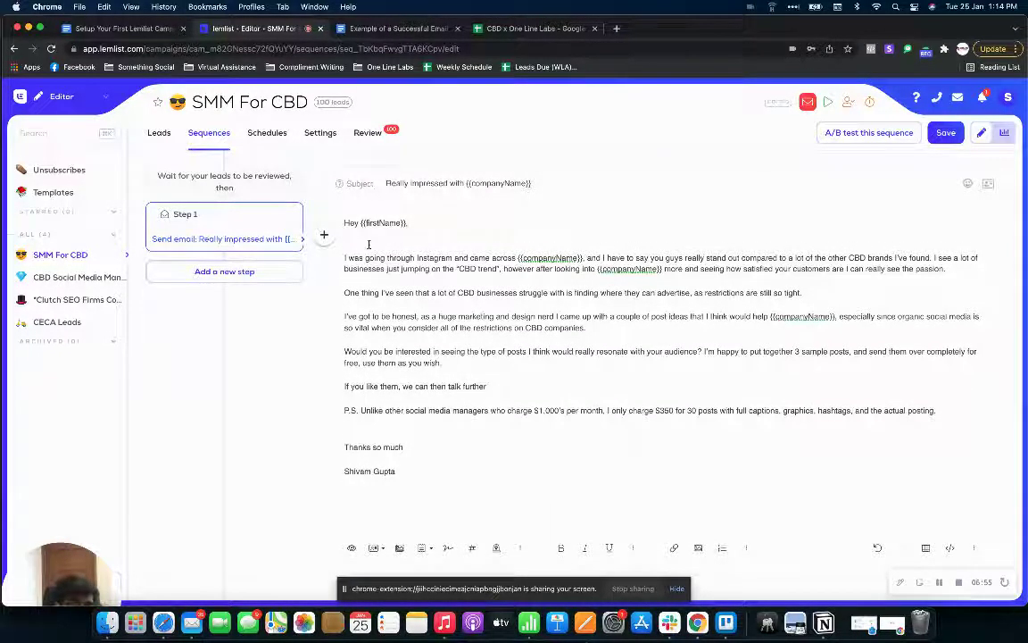
{"action": "key", "text": "BackSpace"}
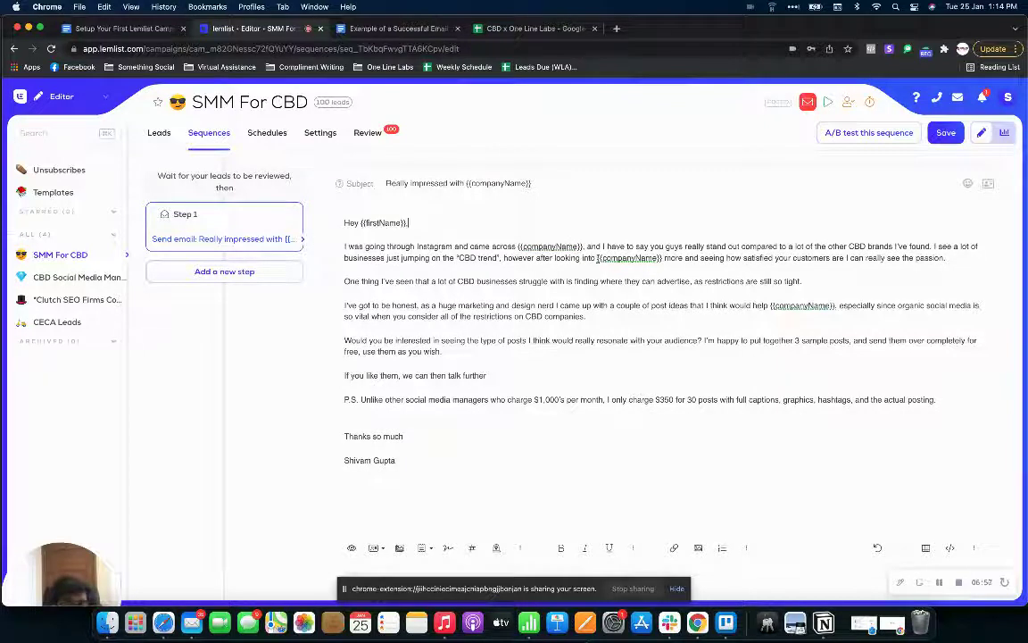
{"action": "left_click_drag", "start_coordinate": [596, 258], "coordinate": [660, 258]}
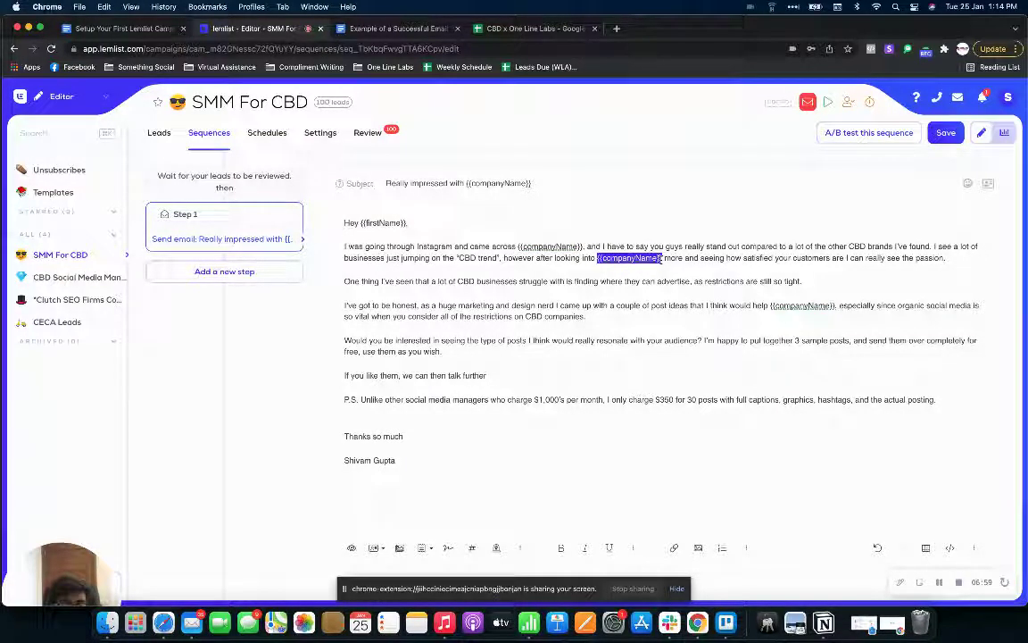
{"action": "left_click", "coordinate": [734, 306]}
{"action": "left_click_drag", "start_coordinate": [771, 306], "coordinate": [836, 306]}
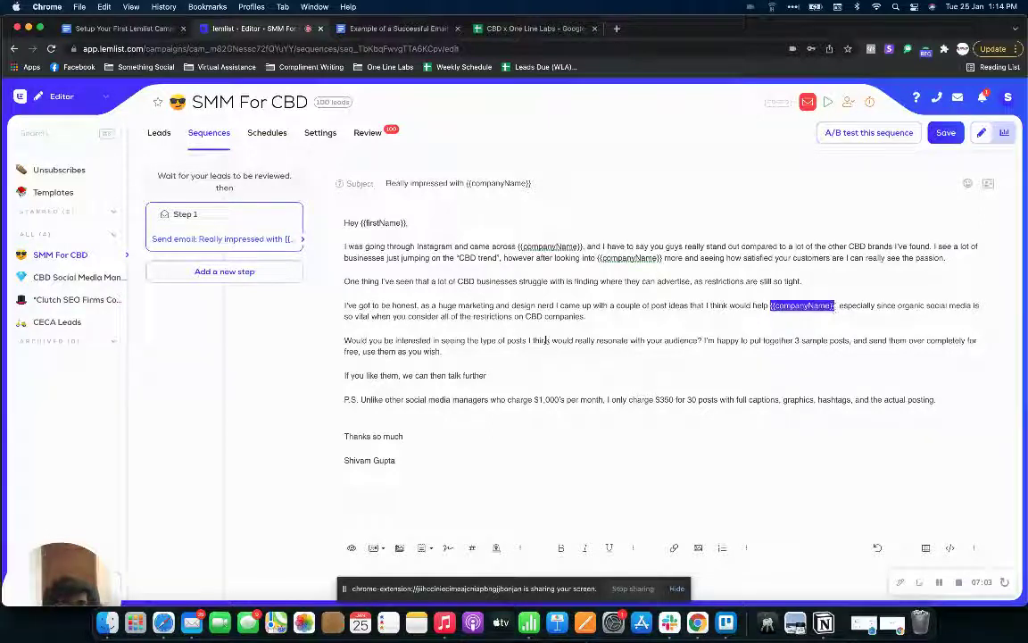
- Add a second step to the sequence as a blank email, with a wait of 2 days after step 1
{"action": "left_click", "coordinate": [249, 278]}
{"action": "double_click", "coordinate": [229, 270]}
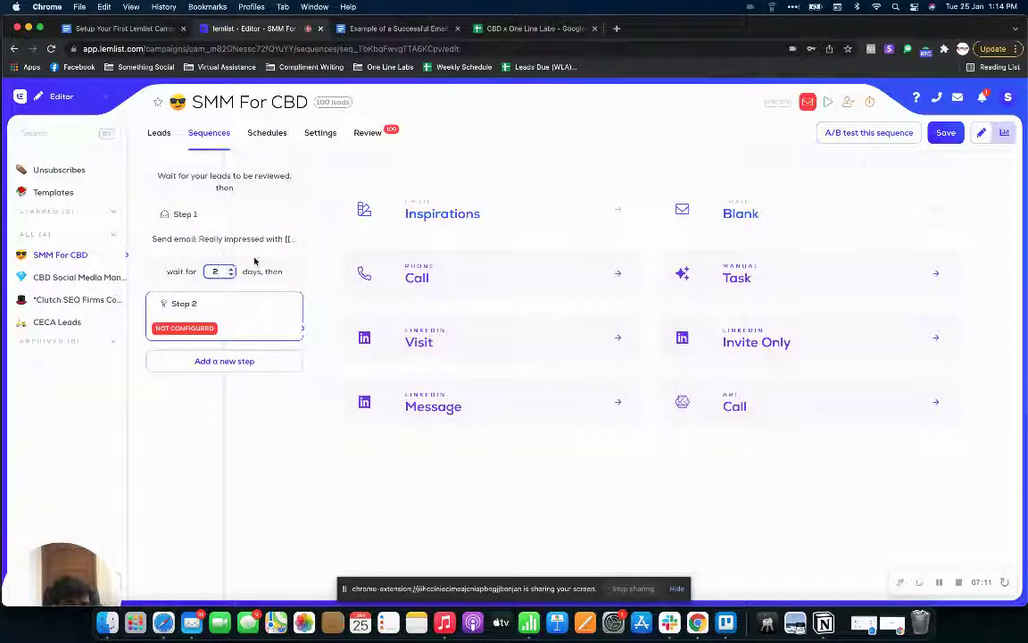
{"action": "left_click", "coordinate": [272, 327]}
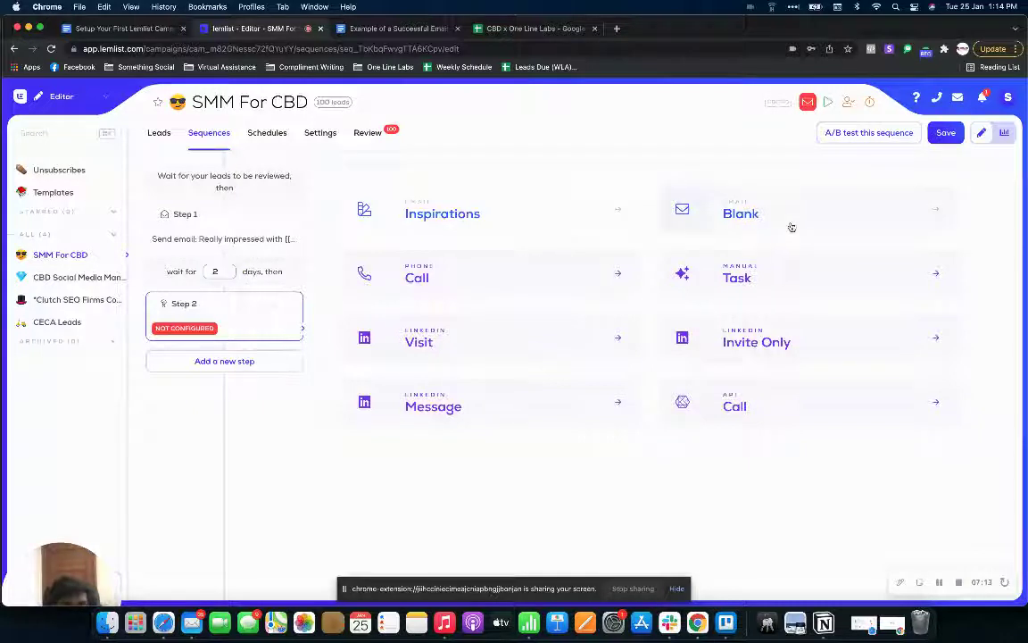
{"action": "left_click", "coordinate": [791, 225]}
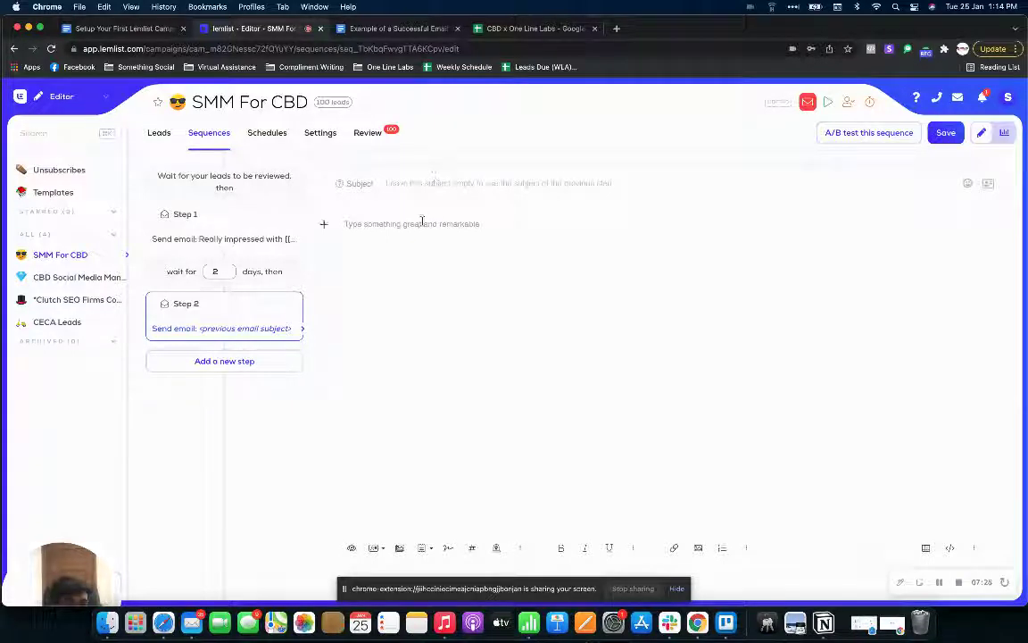
- Copy the Email #2 text from the example document into the step 2 body and remove the extra blank line above the signature
{"action": "left_click", "coordinate": [398, 28]}
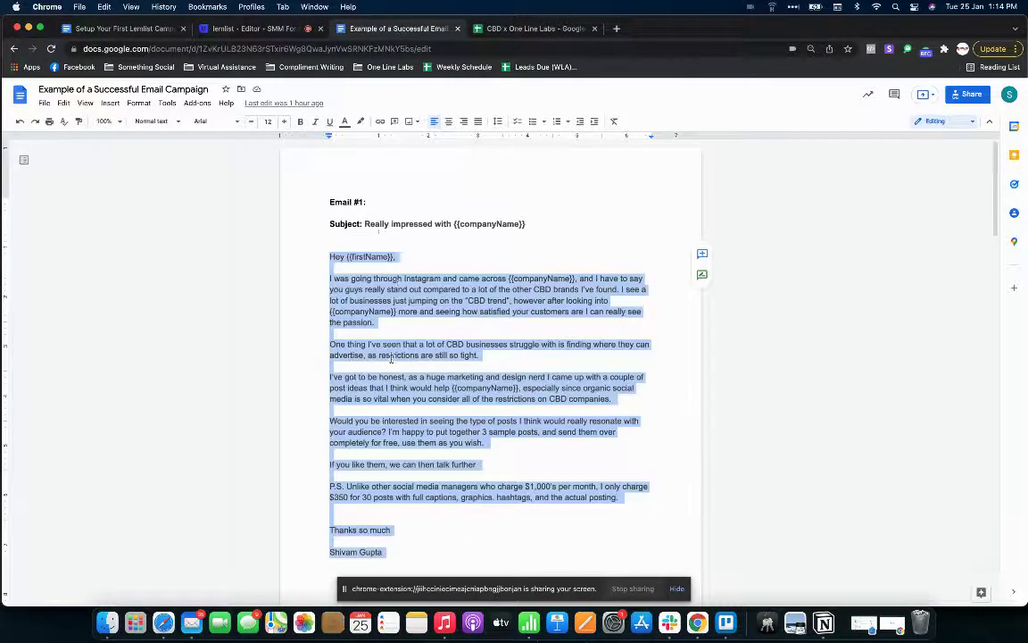
{"action": "scroll", "coordinate": [391, 359], "scroll_direction": "down", "scroll_amount": 10}
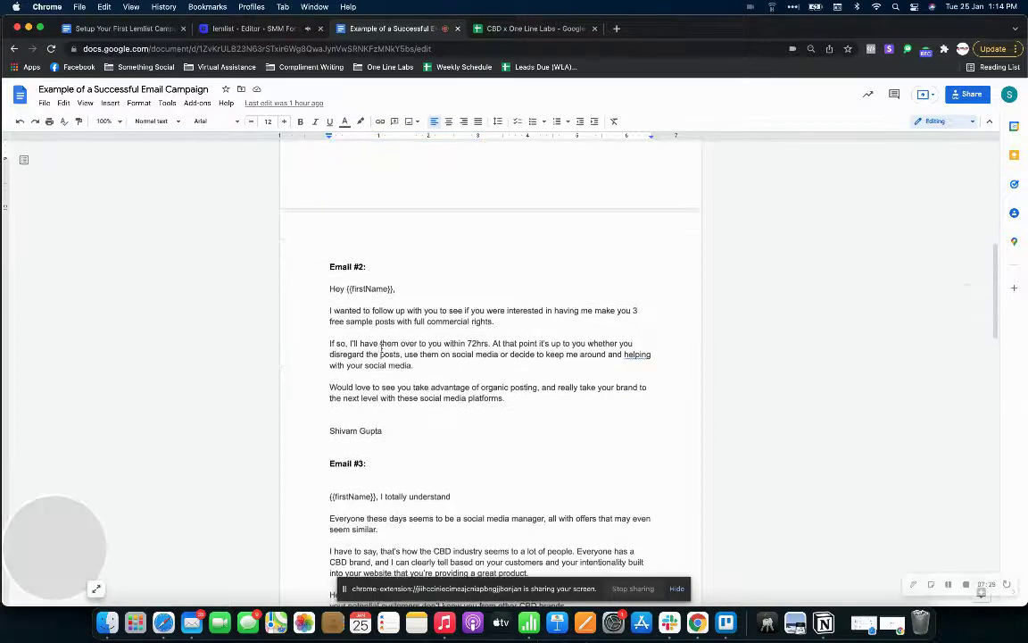
{"action": "left_click_drag", "start_coordinate": [325, 285], "coordinate": [523, 434]}
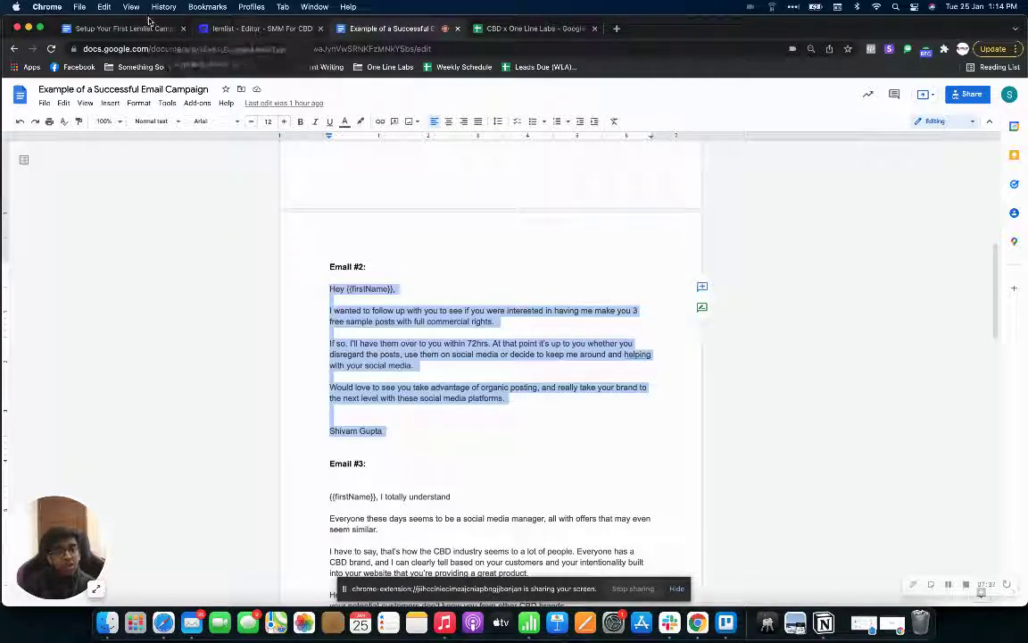
{"action": "left_click", "coordinate": [256, 29]}
{"action": "left_click", "coordinate": [350, 222]}
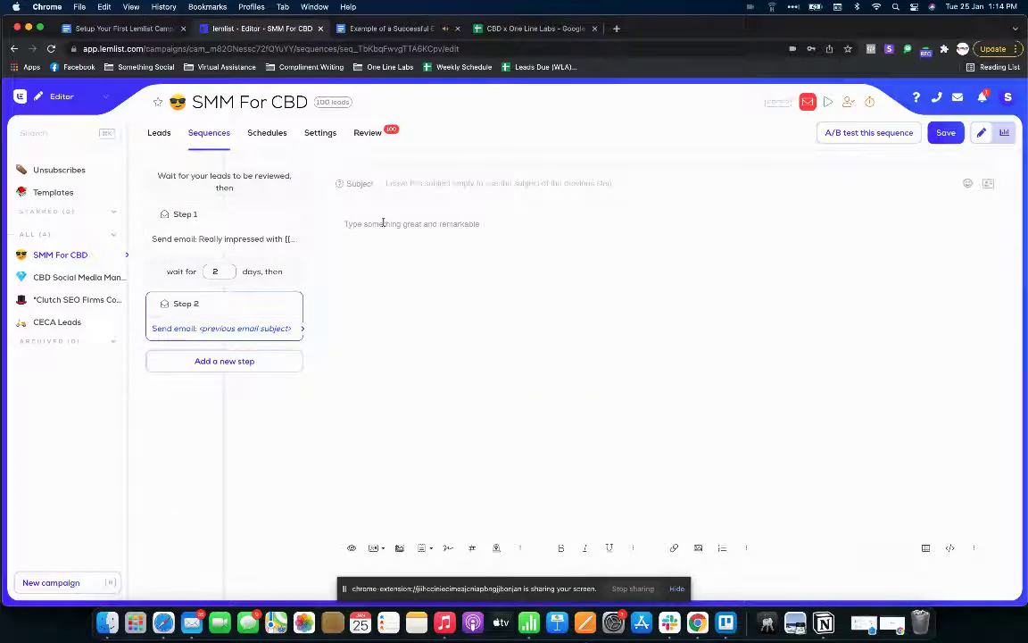
{"action": "key", "text": "super+v"}
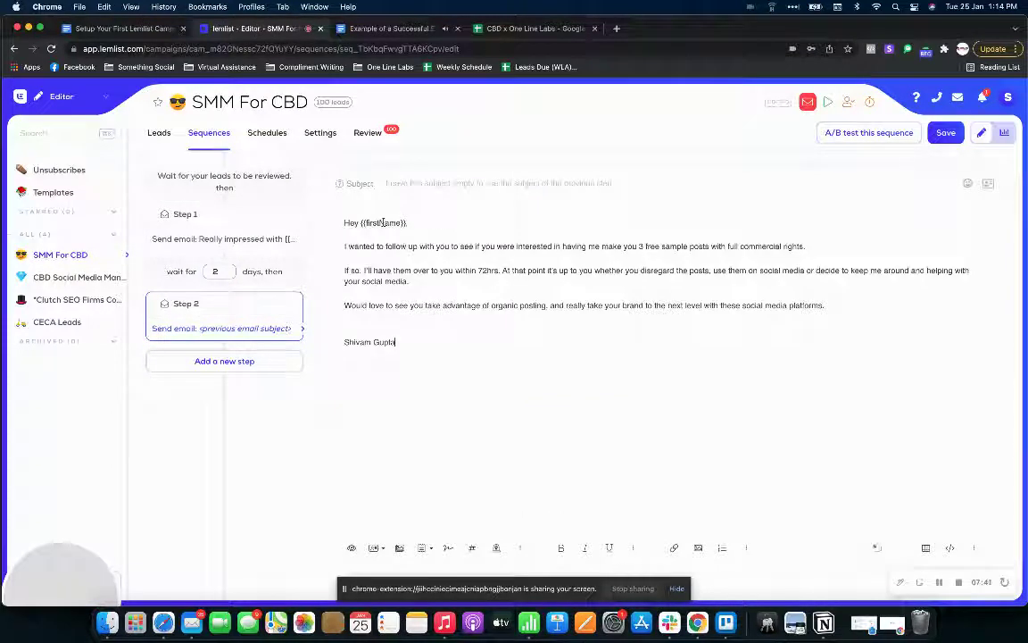
{"action": "left_click", "coordinate": [400, 317]}
{"action": "key", "text": "BackSpace"}
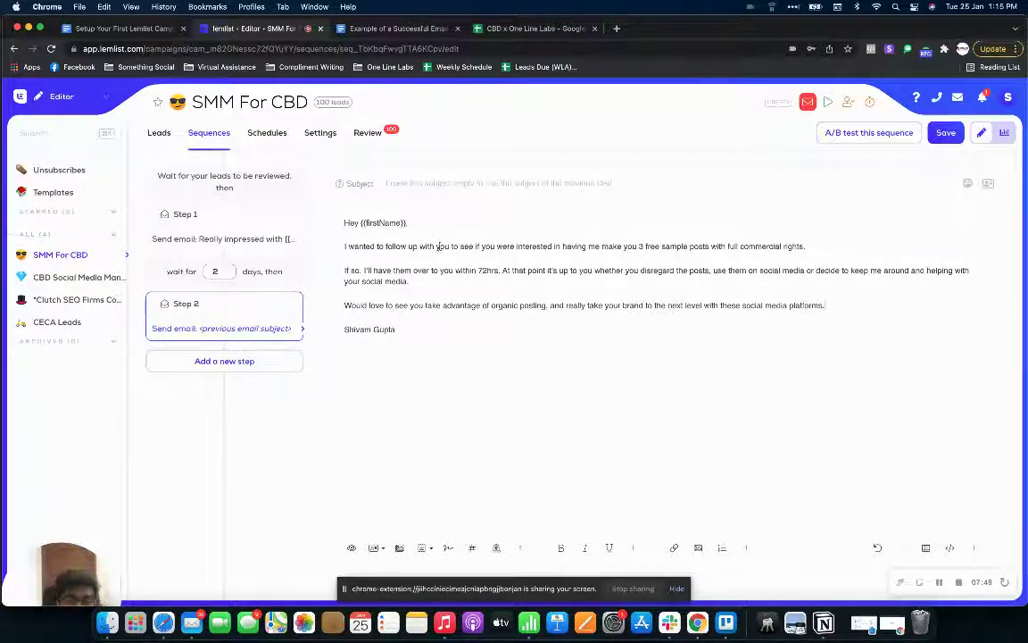
- Replace the placeholder in the step 2 greeting with the firstName variable, followed by a comma
{"action": "left_click_drag", "start_coordinate": [362, 223], "coordinate": [404, 223]}
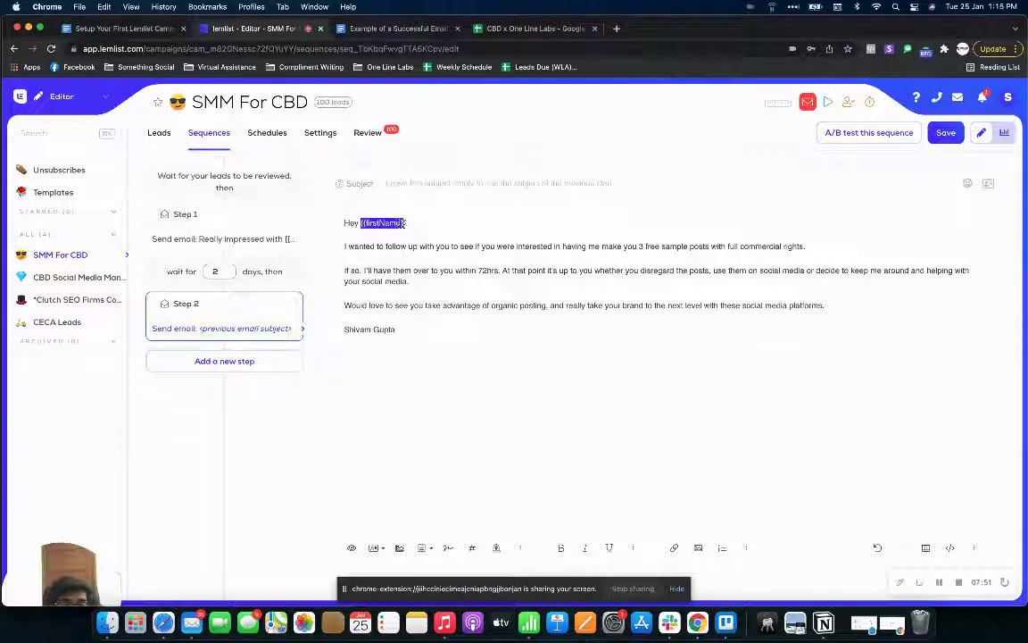
{"action": "left_click", "coordinate": [374, 547]}
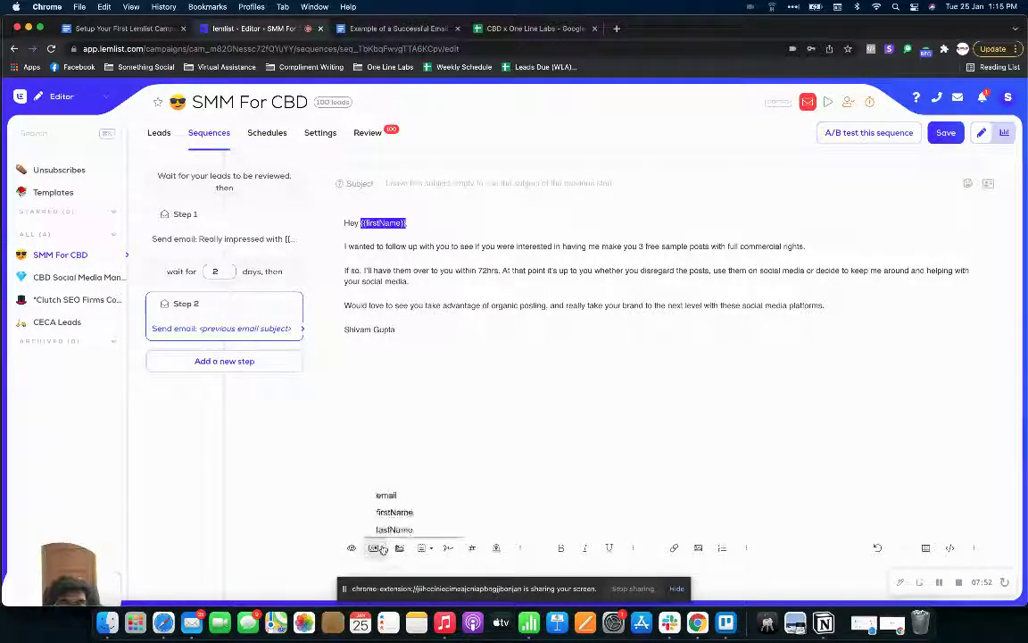
{"action": "left_click", "coordinate": [385, 409]}
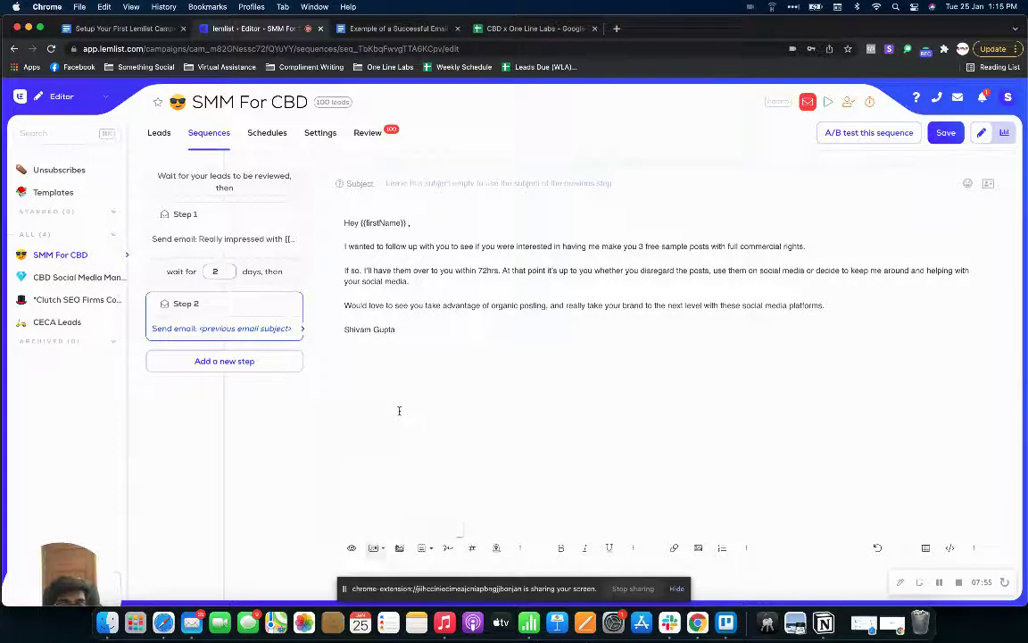
{"action": "type", "text": ","}
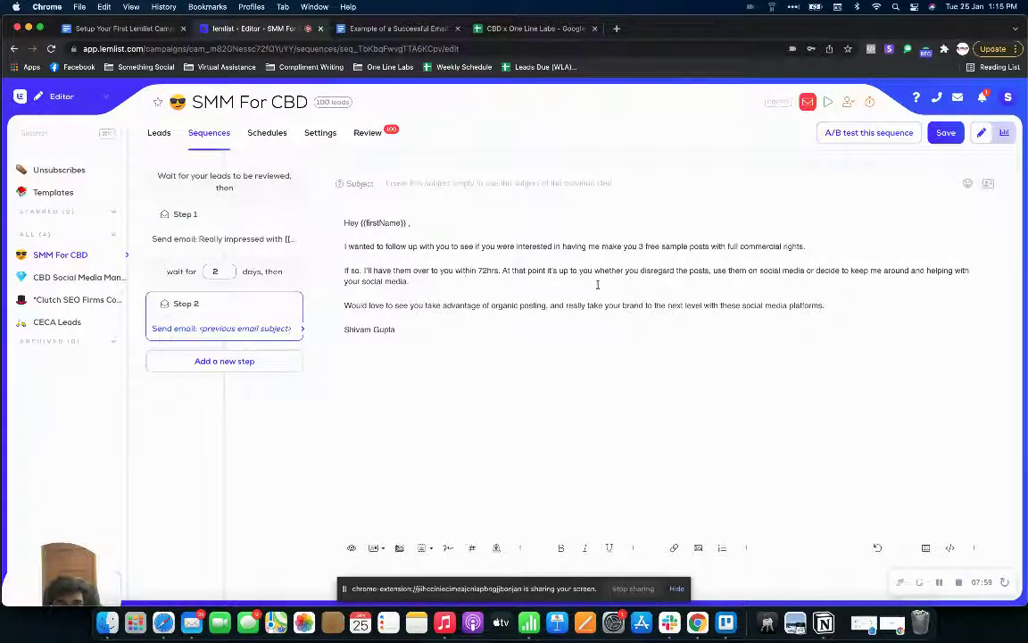
- Add a blank email as step 3 and fill its body with the full Email #3 text from the example document
{"action": "left_click", "coordinate": [234, 361]}
{"action": "left_click", "coordinate": [702, 194]}
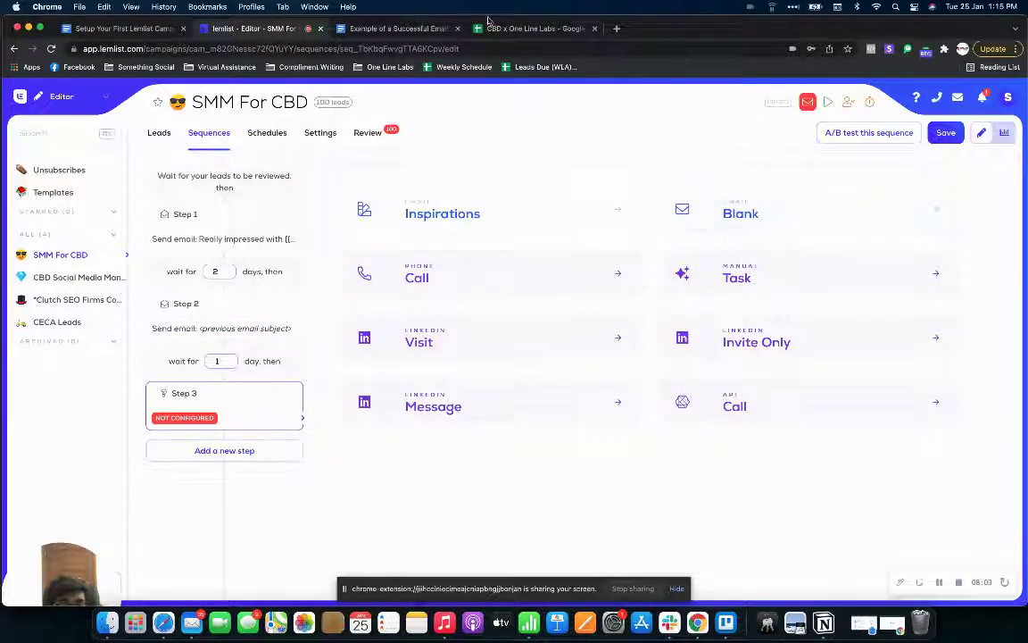
{"action": "left_click", "coordinate": [384, 28]}
{"action": "scroll", "coordinate": [414, 393], "scroll_direction": "down", "scroll_amount": 5}
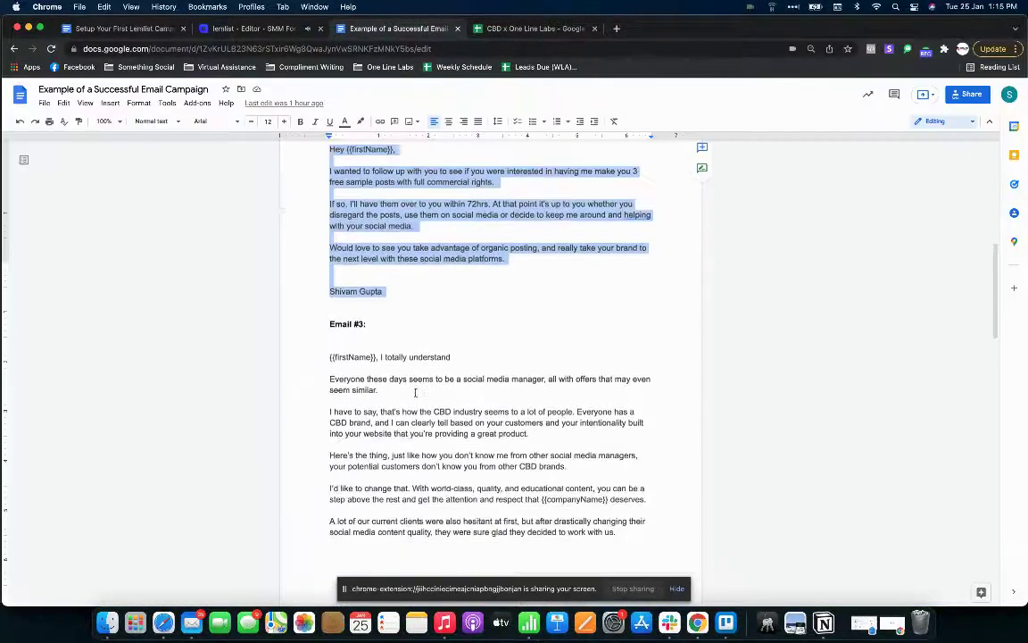
{"action": "left_click_drag", "start_coordinate": [329, 300], "coordinate": [375, 571]}
{"action": "key", "text": "cmd+c"}
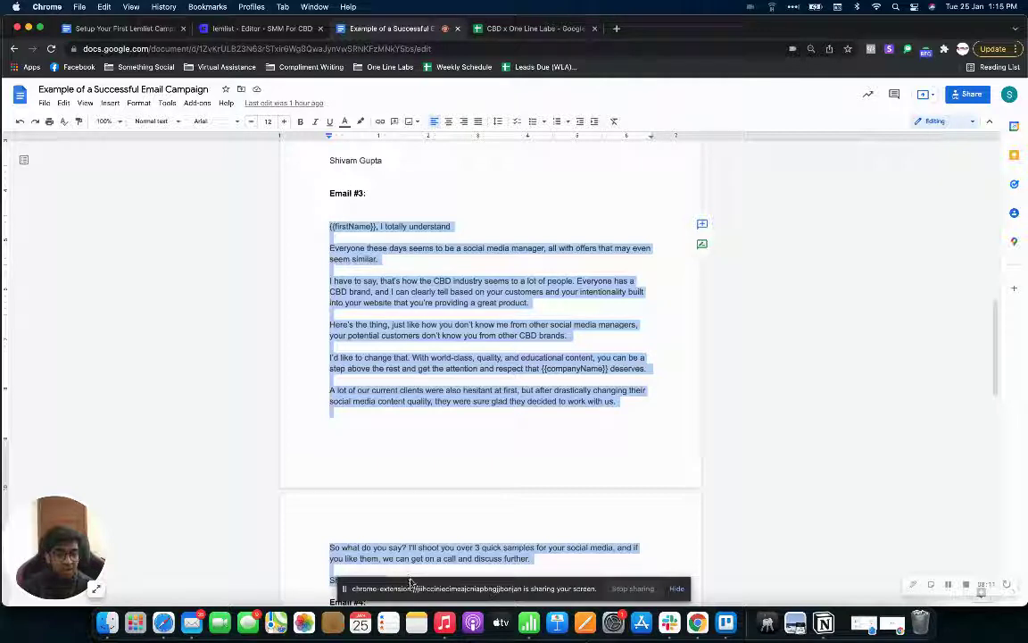
{"action": "left_click", "coordinate": [259, 28]}
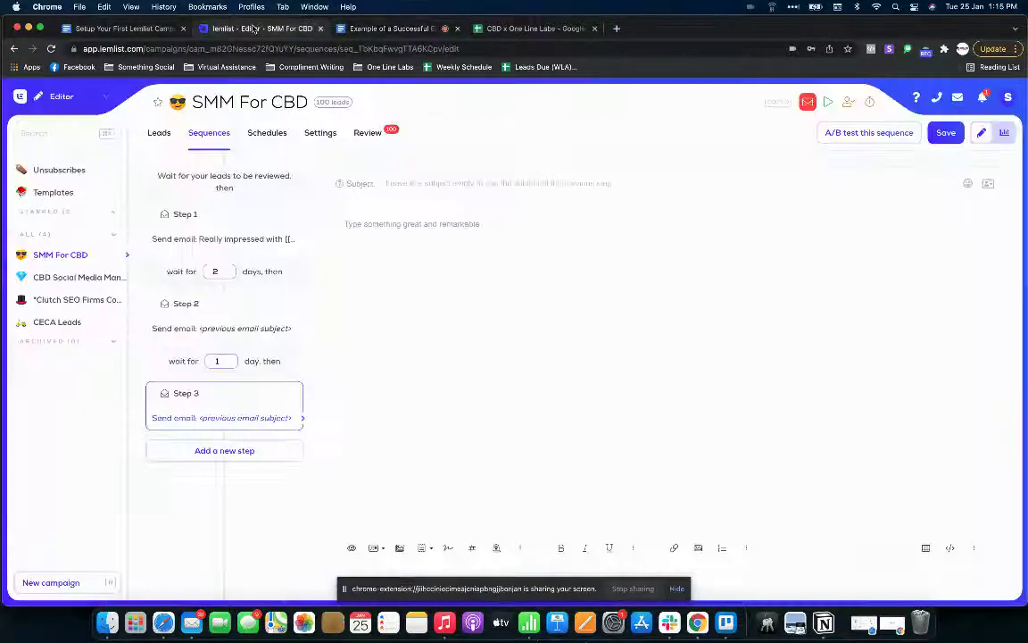
{"action": "left_click", "coordinate": [380, 233]}
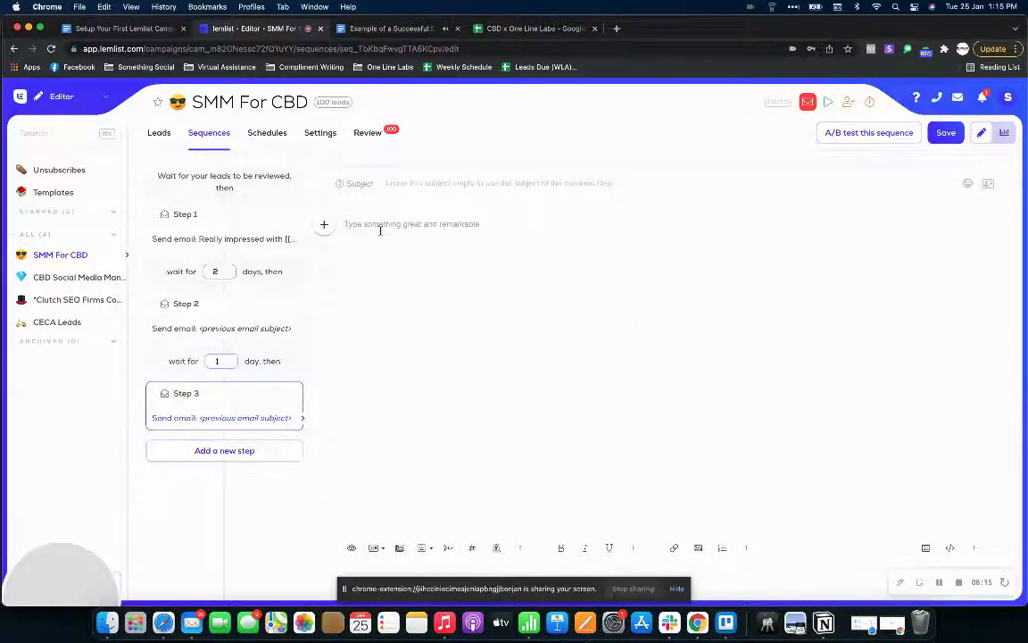
{"action": "key", "text": "cmd+v"}
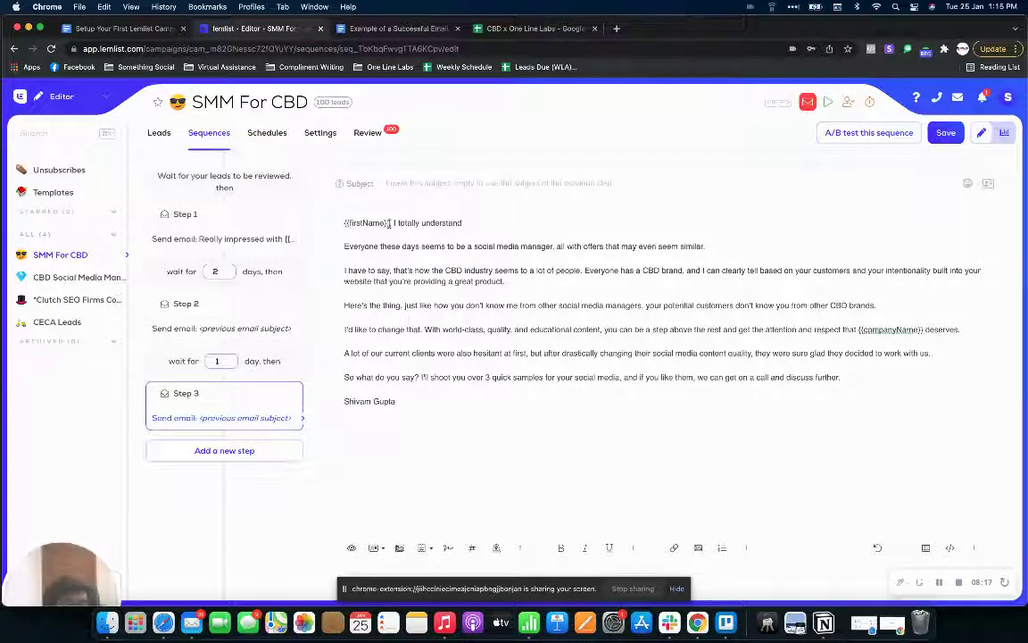
- Replace the placeholder that opens the step 3 email with the firstName variable
{"action": "left_click", "coordinate": [374, 547]}
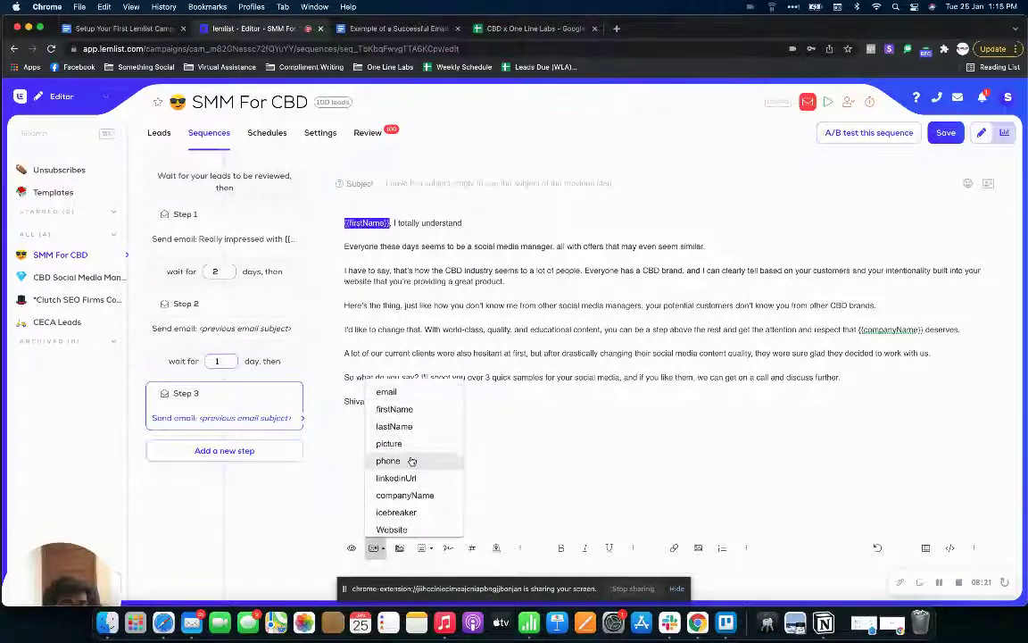
{"action": "left_click", "coordinate": [402, 409]}
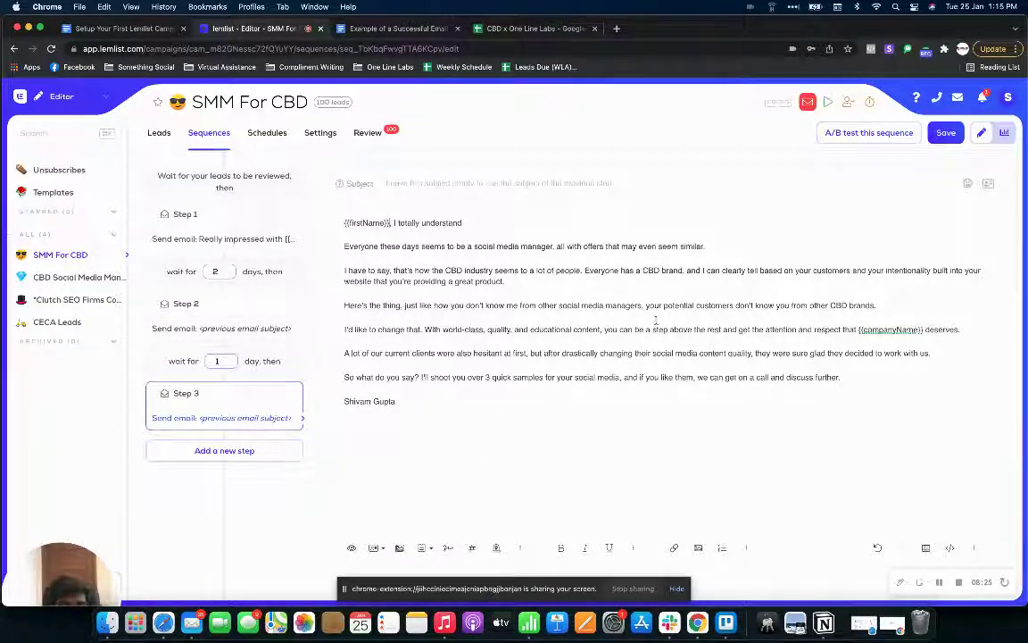
{"action": "left_click_drag", "start_coordinate": [859, 330], "coordinate": [922, 330]}
{"action": "left_click", "coordinate": [924, 330]}
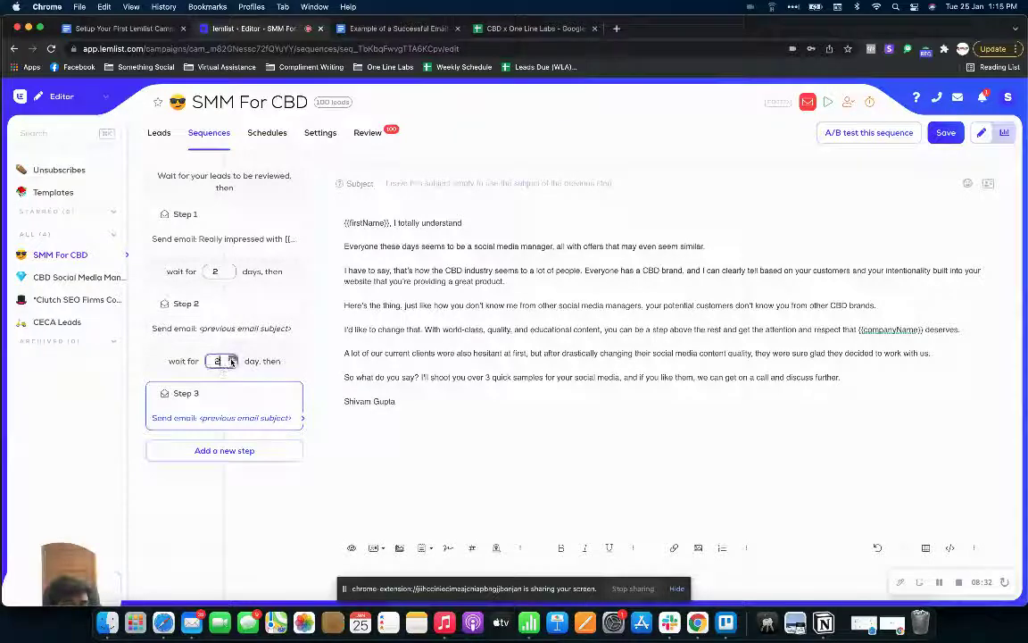
- Set the wait before step 3 to 3 days and save the sequence
{"action": "double_click", "coordinate": [230, 358]}
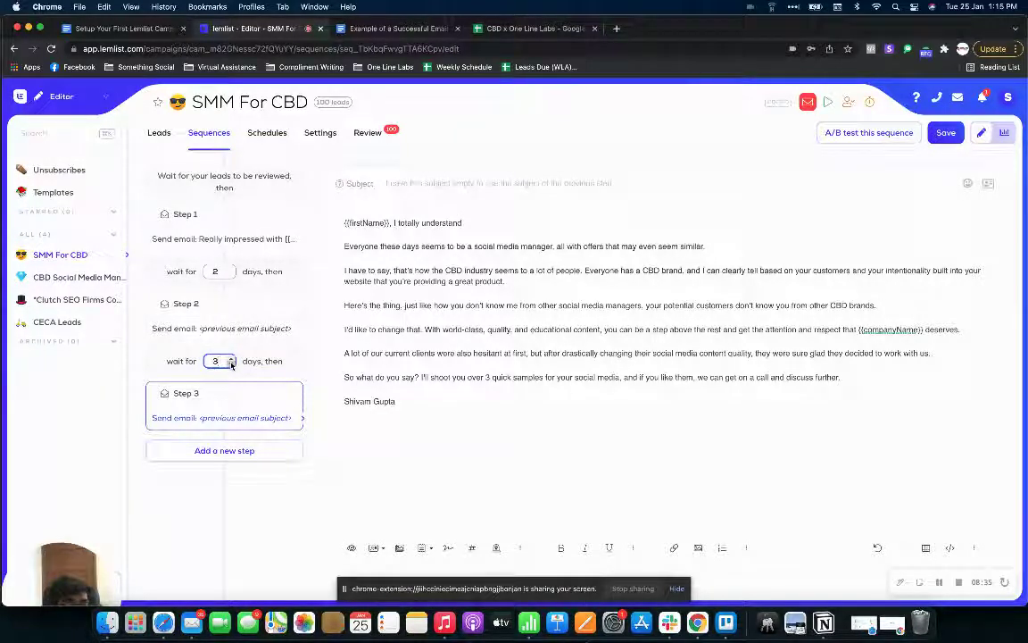
{"action": "left_click", "coordinate": [265, 133]}
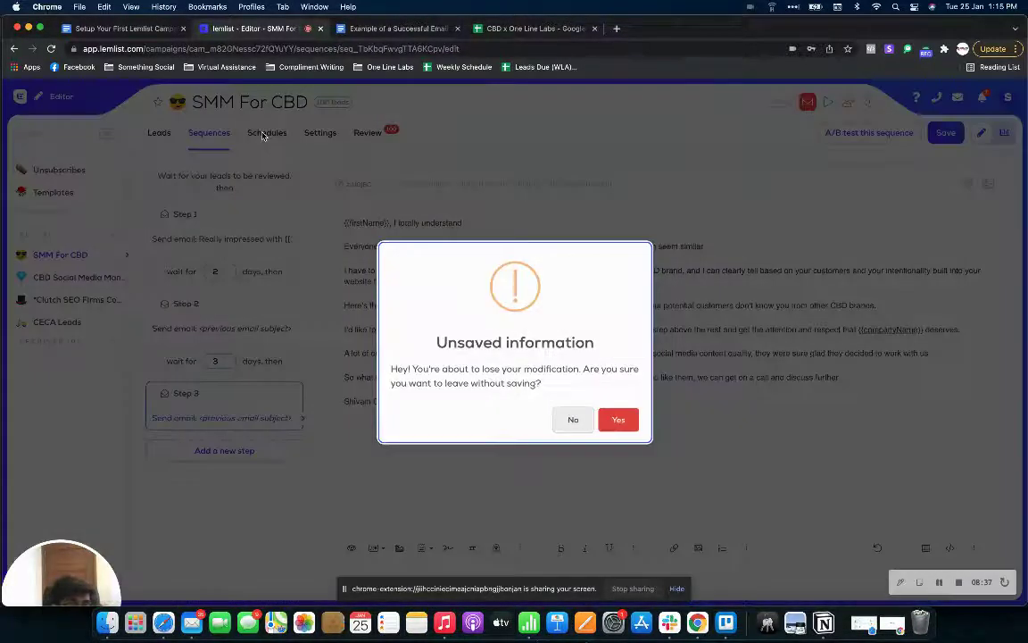
{"action": "left_click", "coordinate": [571, 421]}
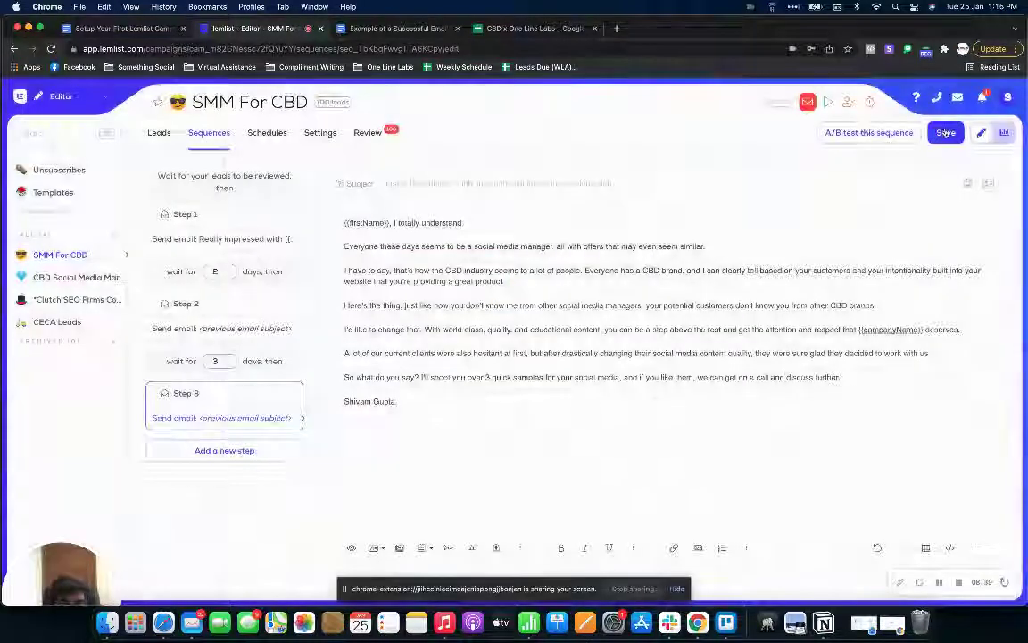
{"action": "left_click", "coordinate": [944, 133]}
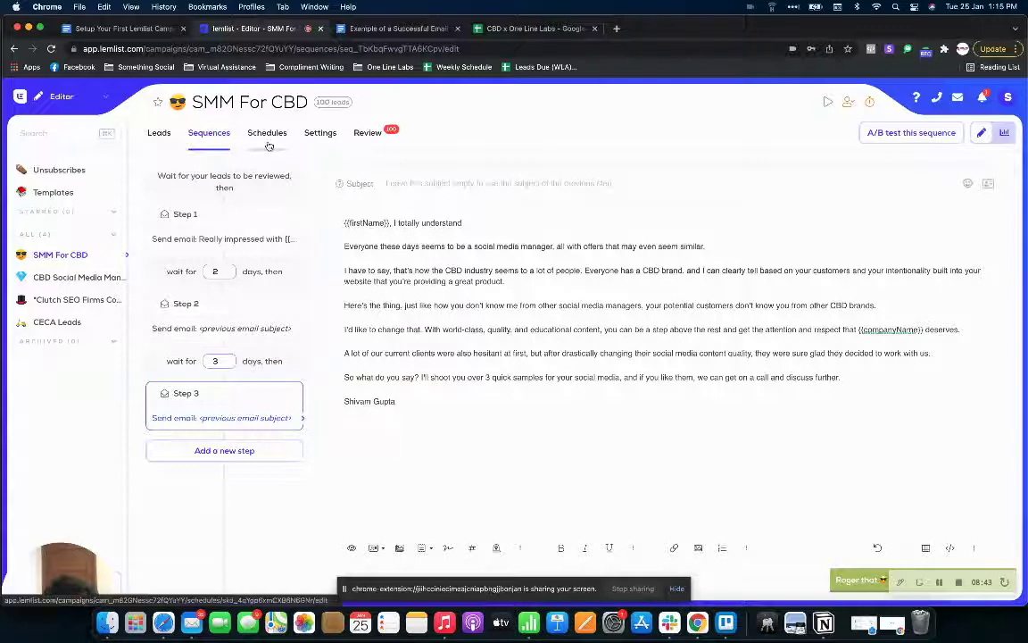
- Set the New York Office Hours schedule to reach a new lead every 25 minutes
{"action": "left_click", "coordinate": [267, 133]}
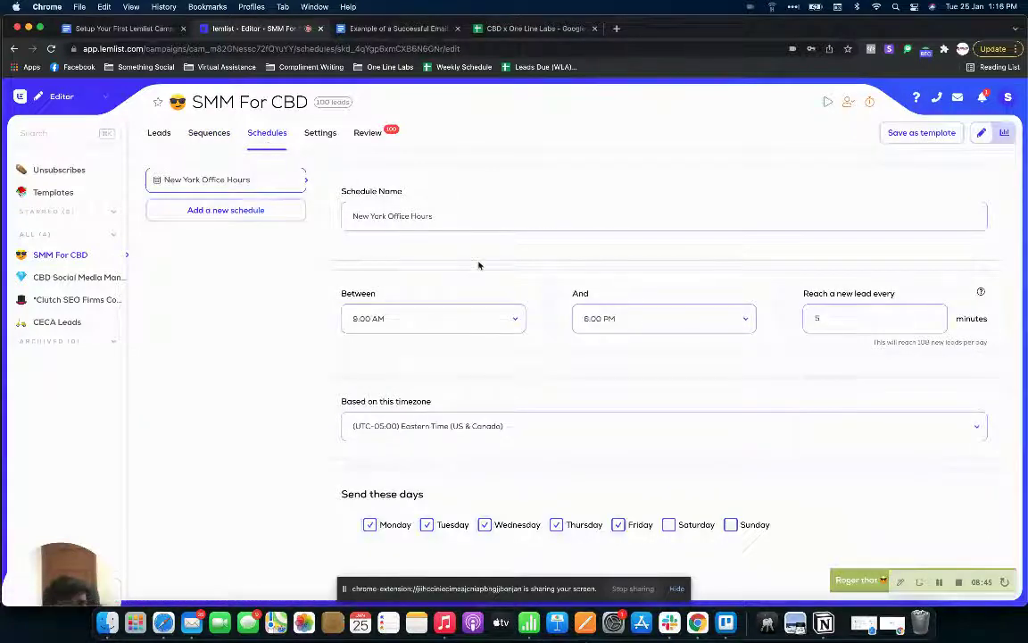
{"action": "left_click", "coordinate": [902, 318]}
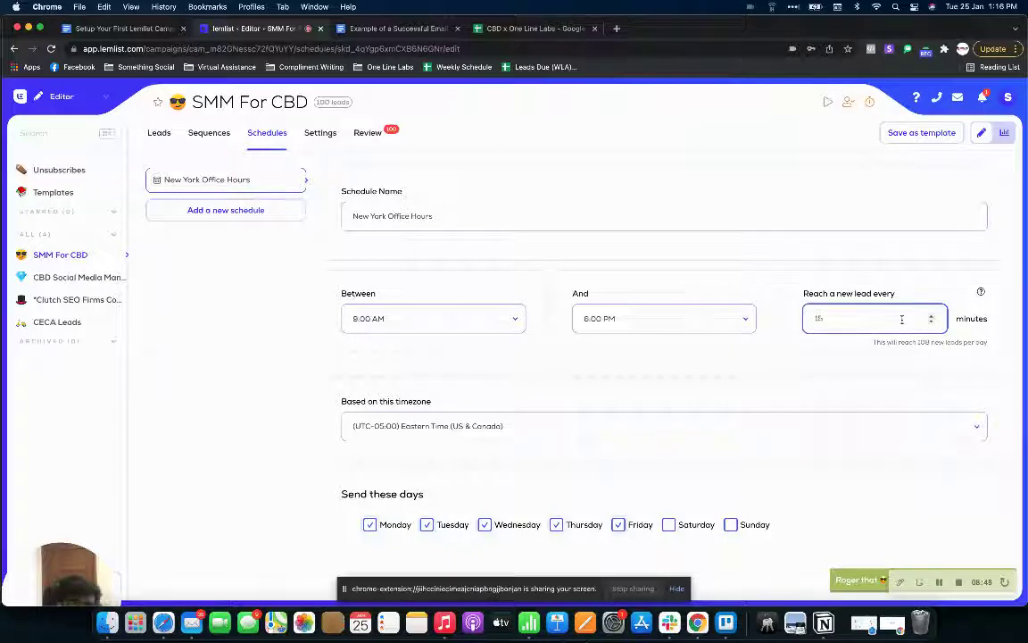
{"action": "key", "text": "BackSpace"}
{"action": "type", "text": "25"}
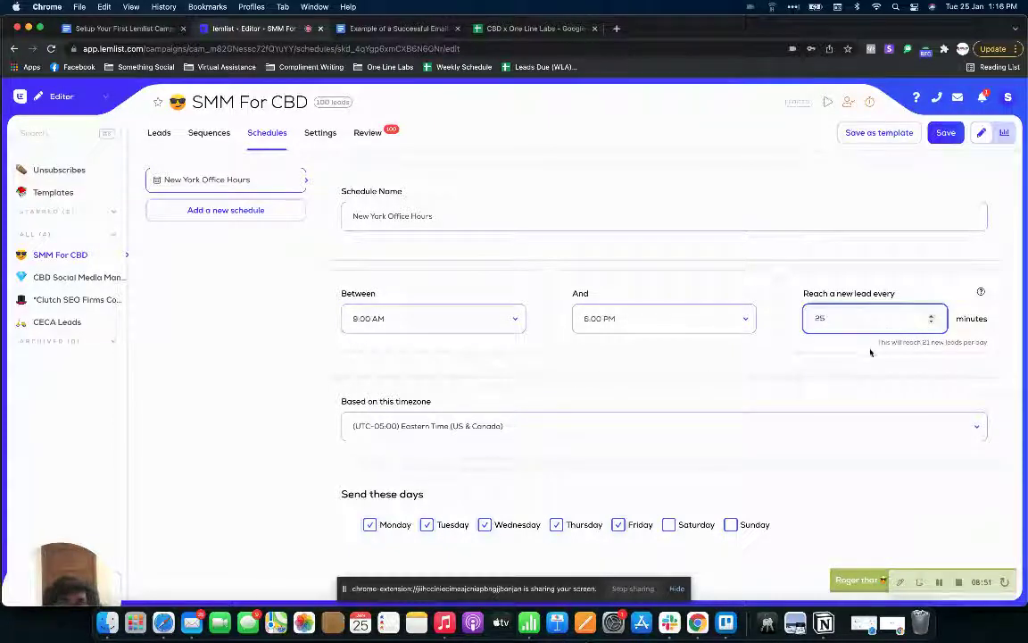
{"action": "left_click", "coordinate": [916, 354]}
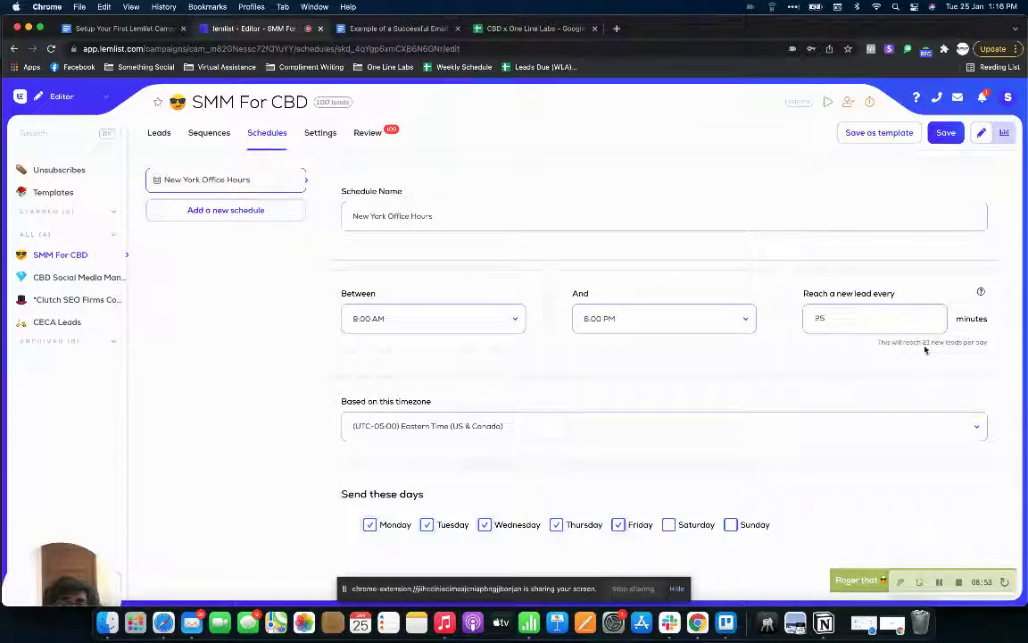
- Try an interval of 20 minutes between new leads, and return it to 25 minutes
{"action": "left_click", "coordinate": [840, 319]}
{"action": "key", "text": "BackSpace"}
{"action": "type", "text": "0"}
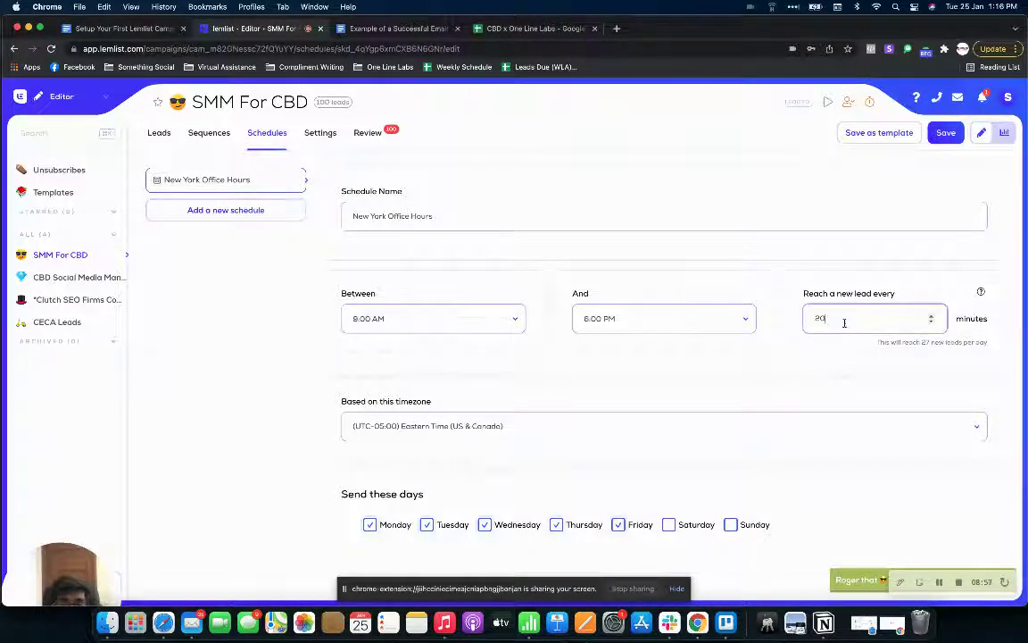
{"action": "key", "text": "BackSpace"}
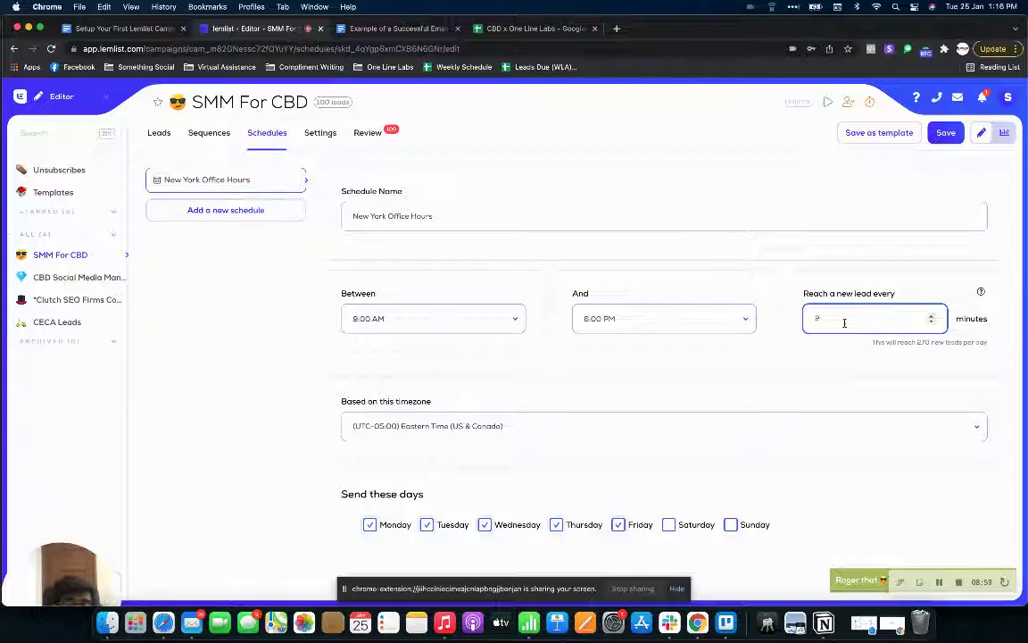
{"action": "type", "text": "5"}
{"action": "left_click", "coordinate": [836, 385]}
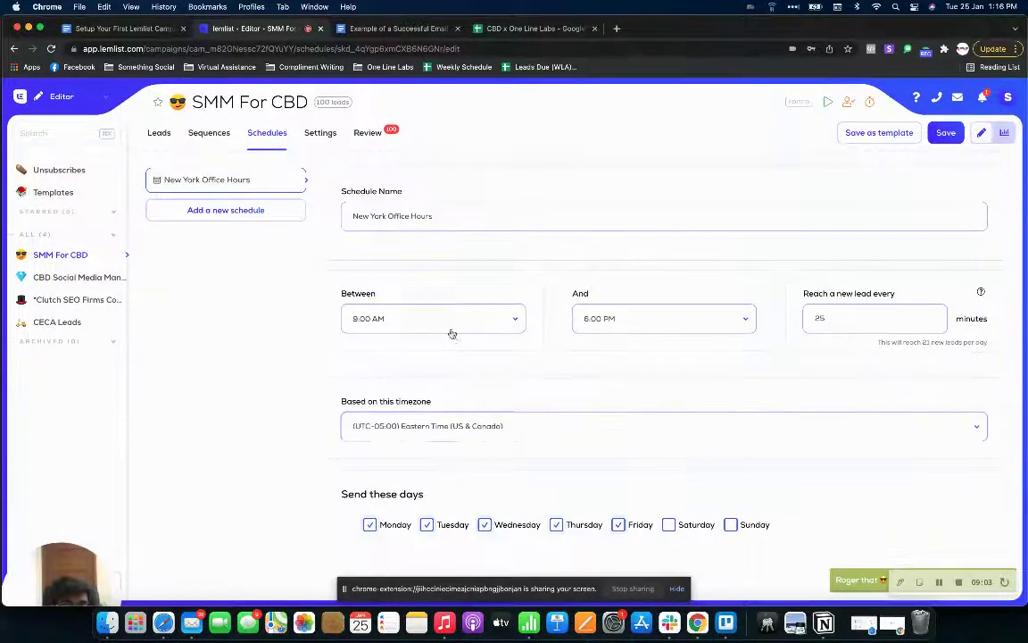
{"action": "left_click", "coordinate": [450, 327]}
{"action": "left_click", "coordinate": [593, 356]}
{"action": "left_click", "coordinate": [428, 320]}
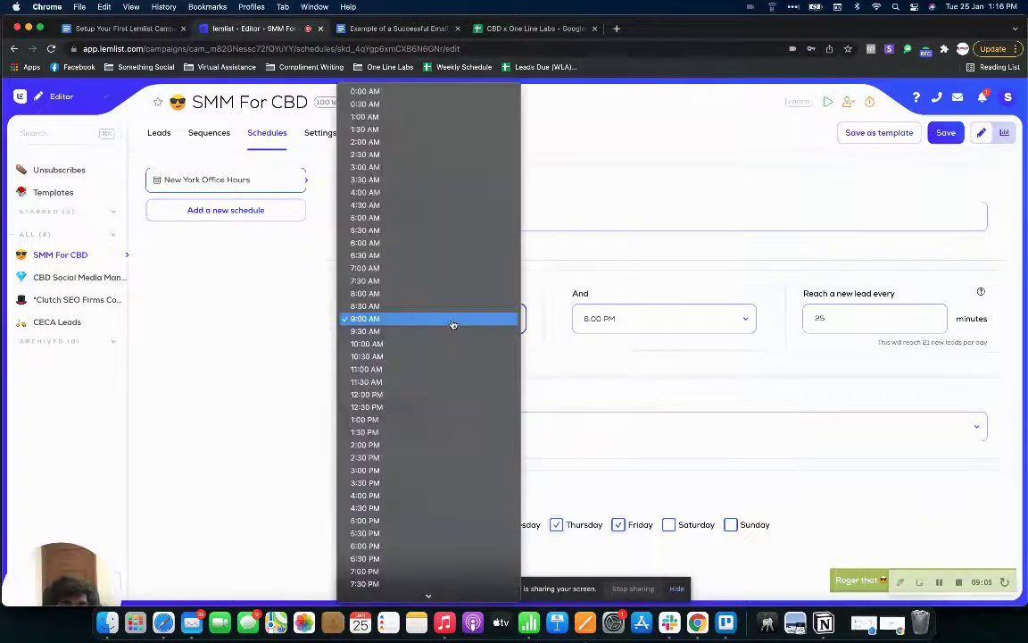
{"action": "left_click", "coordinate": [548, 294]}
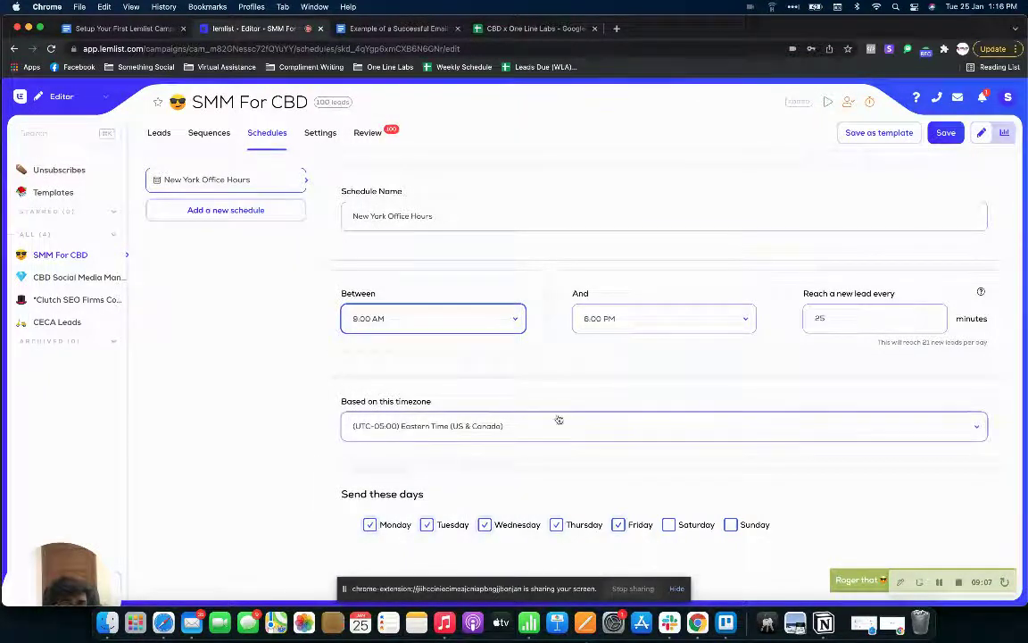
{"action": "left_click", "coordinate": [323, 134]}
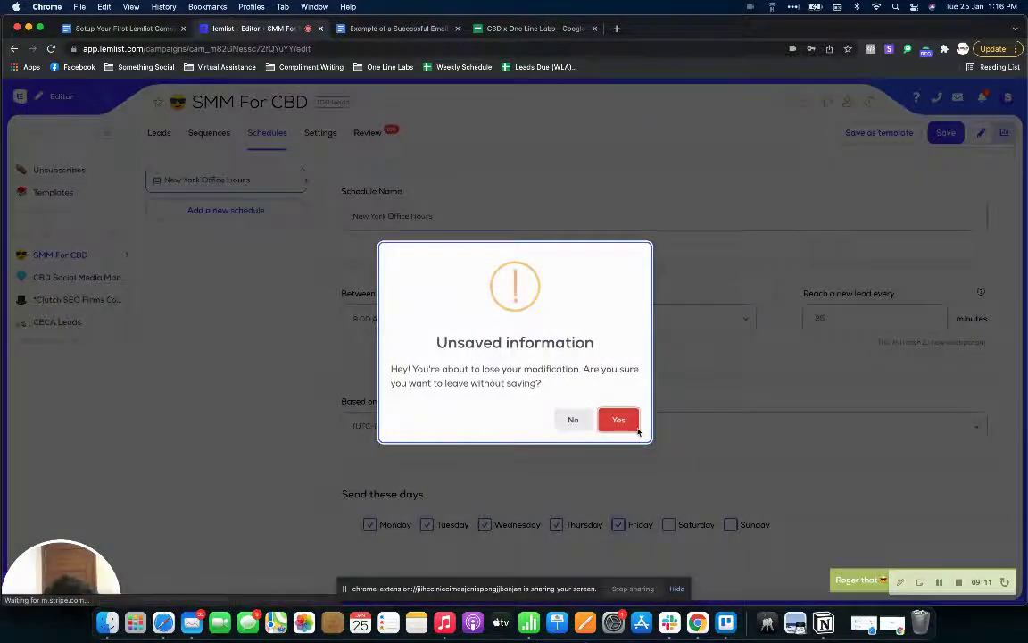
{"action": "left_click", "coordinate": [636, 429]}
- Set the New York Office Hours schedule to reach a new lead every 20 minutes and save it
{"action": "left_click", "coordinate": [266, 133]}
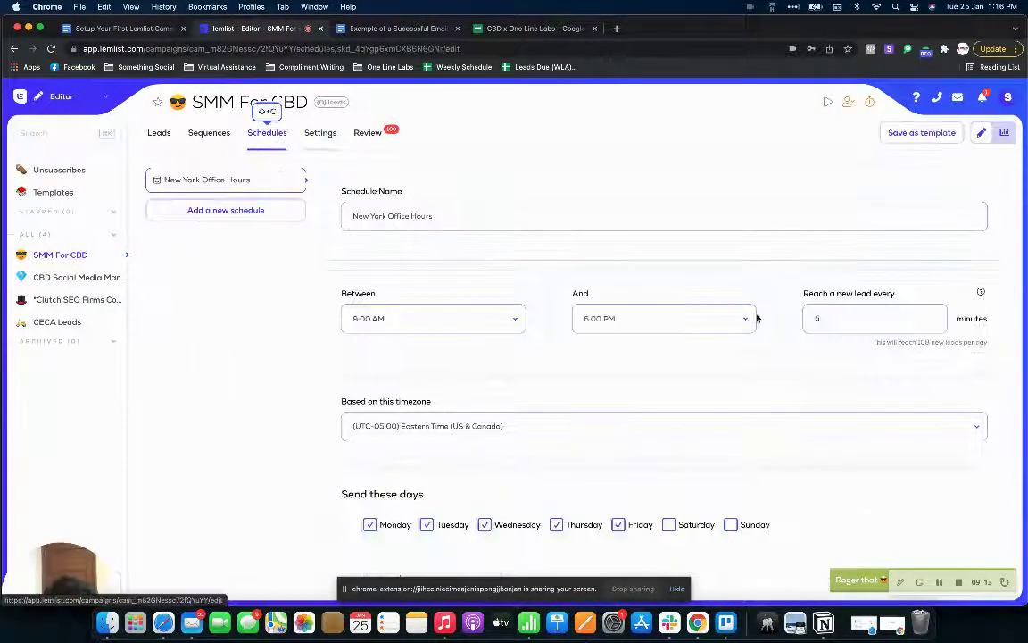
{"action": "left_click", "coordinate": [832, 321]}
{"action": "type", "text": "20"}
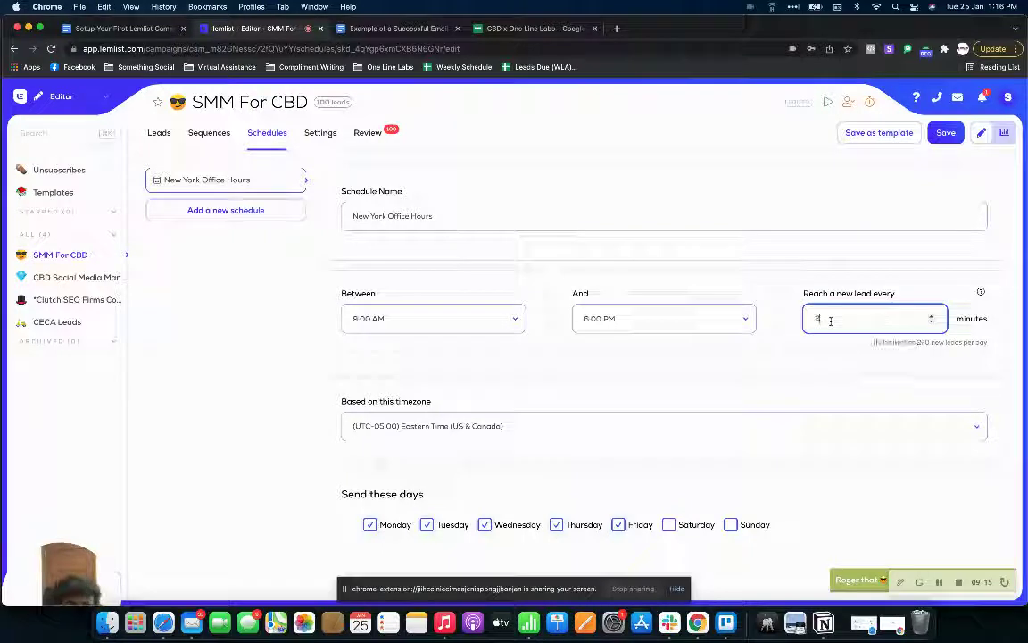
{"action": "left_click", "coordinate": [866, 193]}
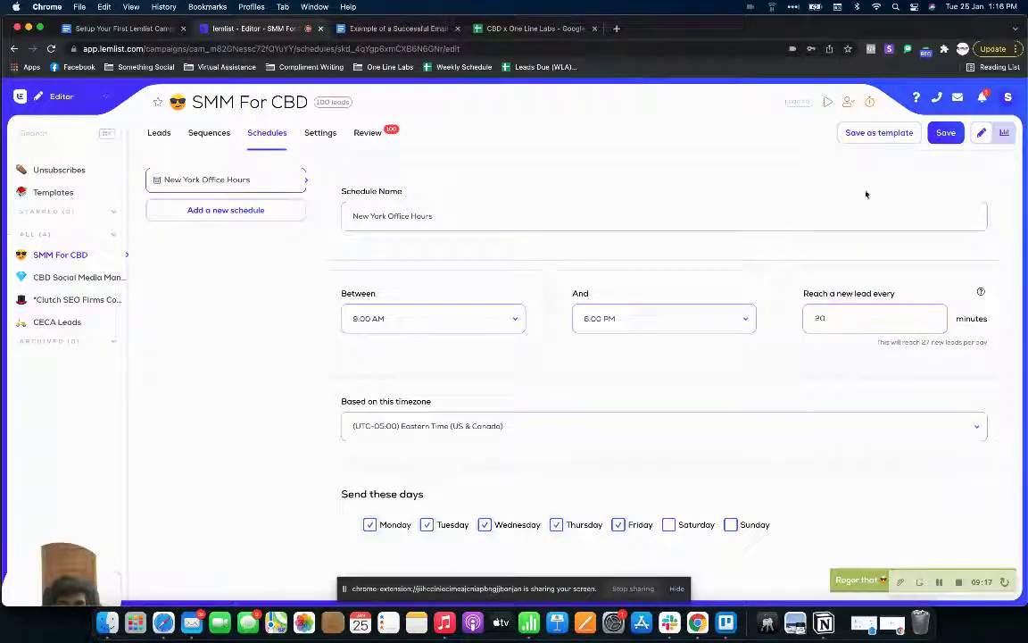
{"action": "left_click", "coordinate": [941, 139]}
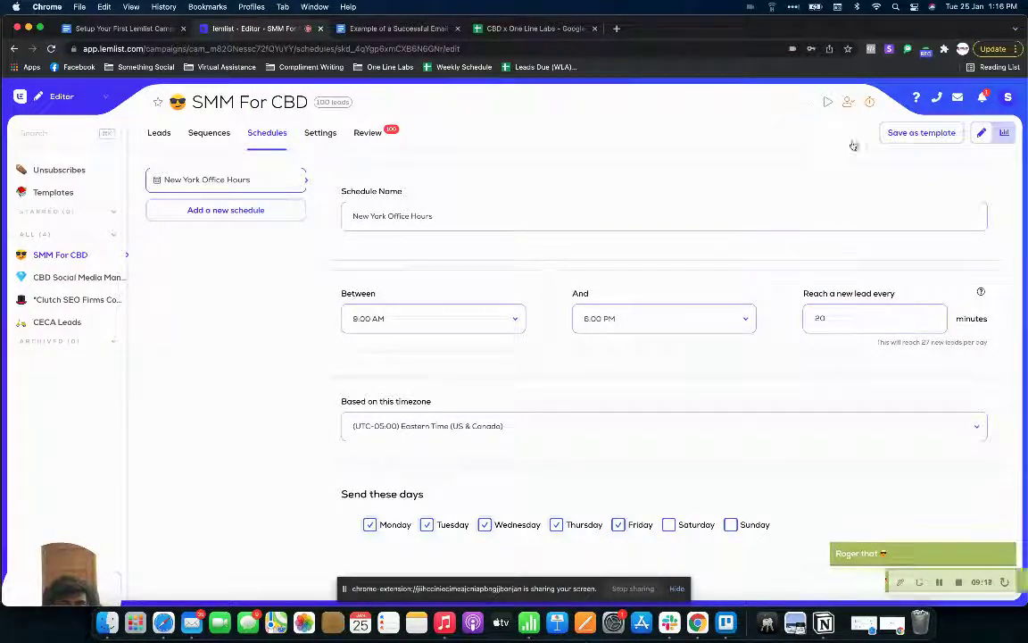
- Examine the campaign settings, including the sender address, stop conditions, tracking, CRM, scanner, duplicate and form options
{"action": "left_click", "coordinate": [320, 133]}
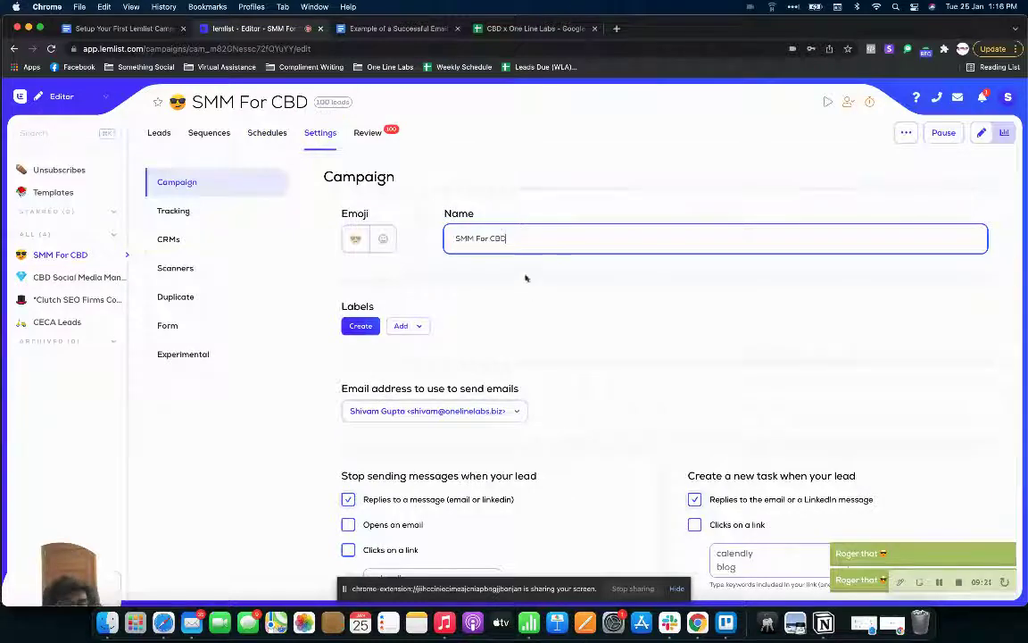
{"action": "scroll", "coordinate": [535, 268], "scroll_direction": "down", "scroll_amount": 4}
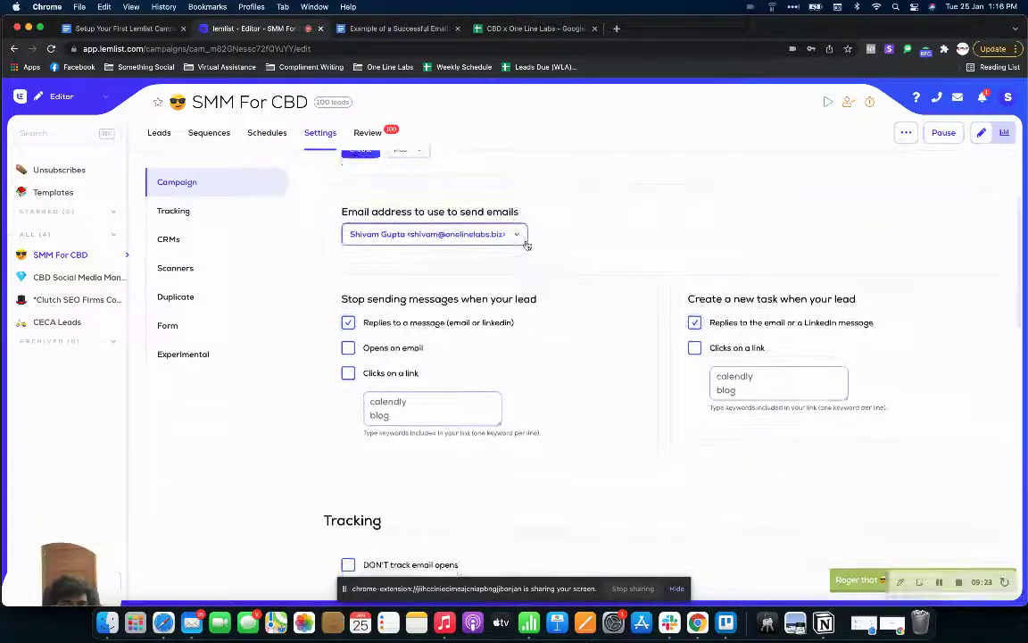
{"action": "scroll", "coordinate": [527, 244], "scroll_direction": "up", "scroll_amount": 2}
{"action": "scroll", "coordinate": [510, 329], "scroll_direction": "down", "scroll_amount": 3}
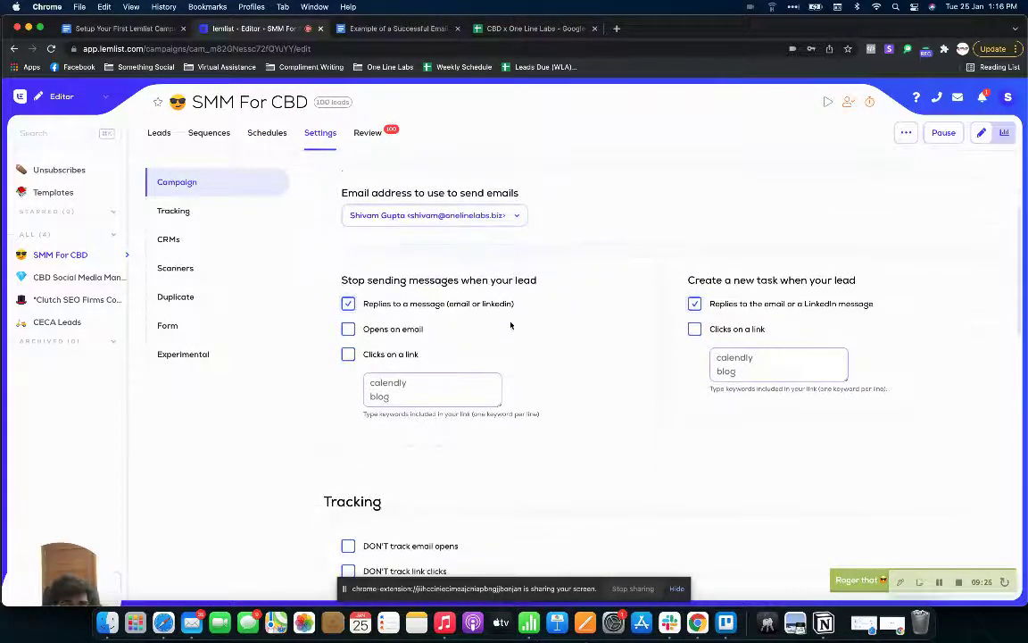
{"action": "left_click", "coordinate": [347, 305]}
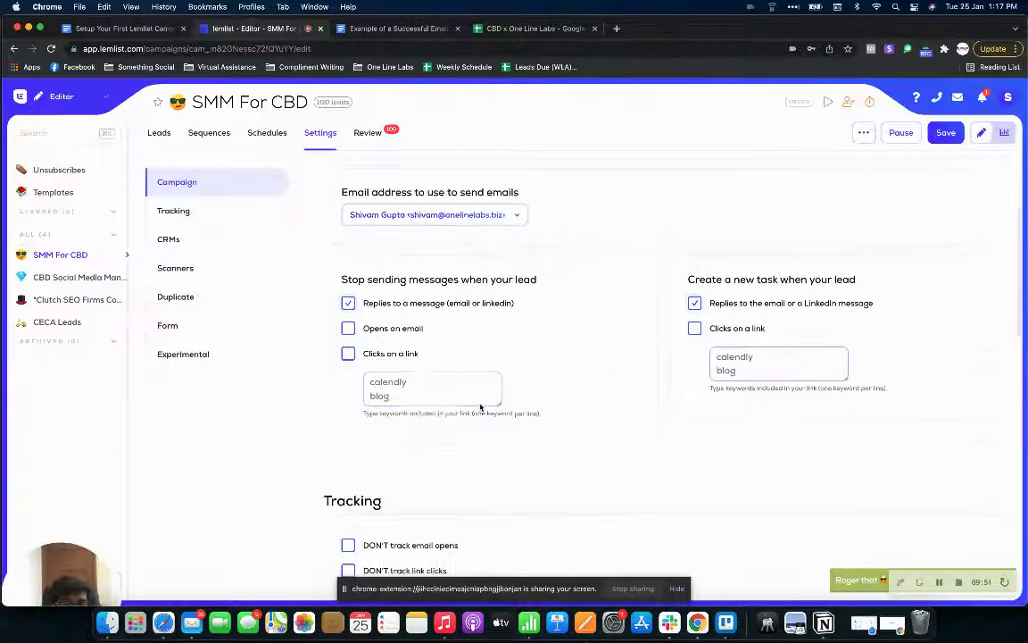
{"action": "scroll", "coordinate": [479, 406], "scroll_direction": "down", "scroll_amount": 5}
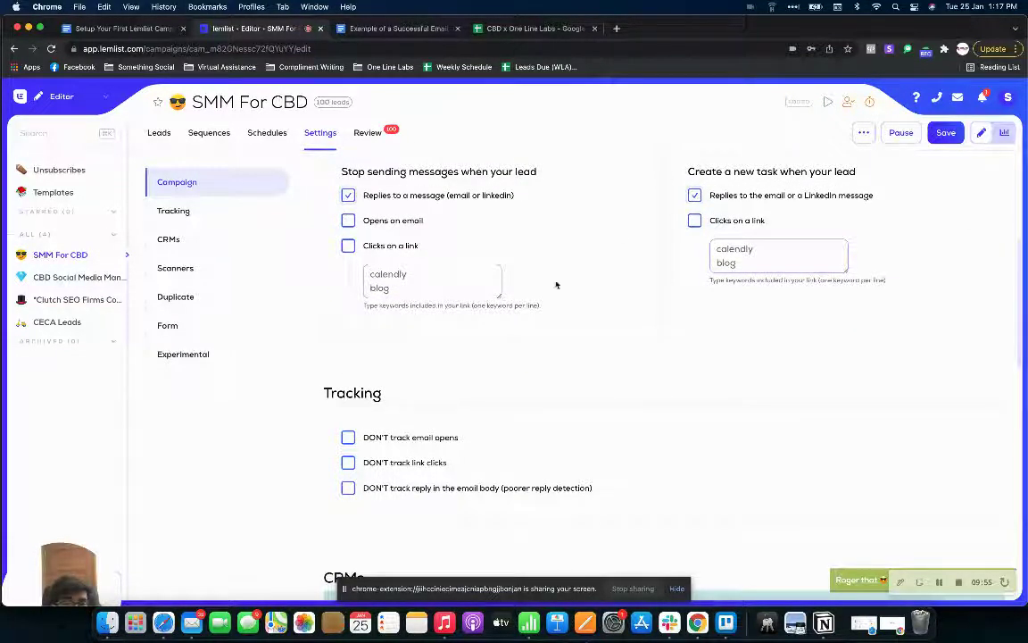
{"action": "scroll", "coordinate": [483, 340], "scroll_direction": "down", "scroll_amount": 3}
{"action": "scroll", "coordinate": [482, 340], "scroll_direction": "down", "scroll_amount": 4}
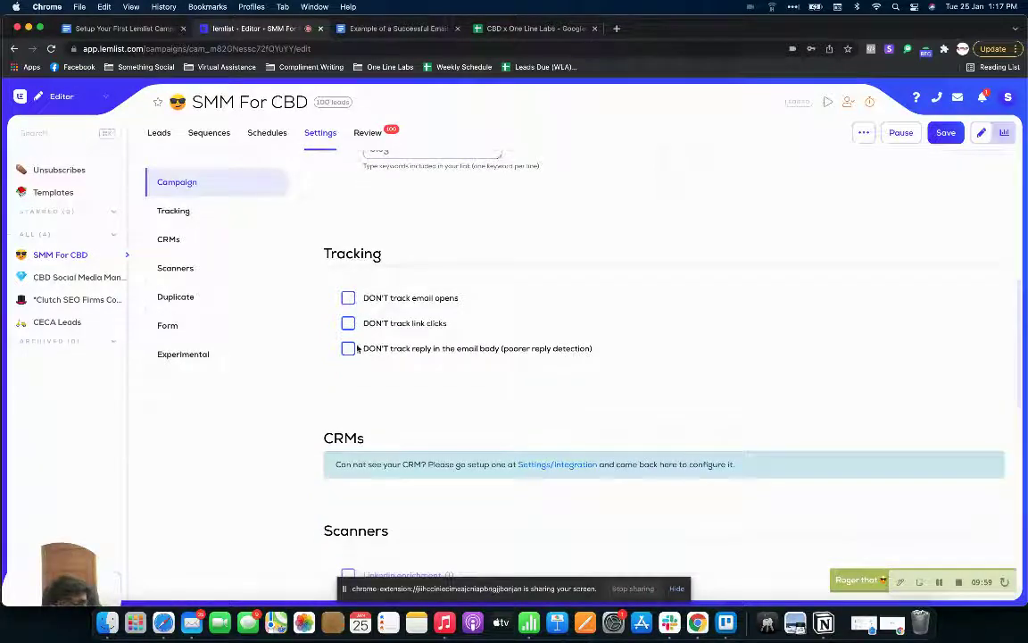
{"action": "scroll", "coordinate": [390, 357], "scroll_direction": "down", "scroll_amount": 10}
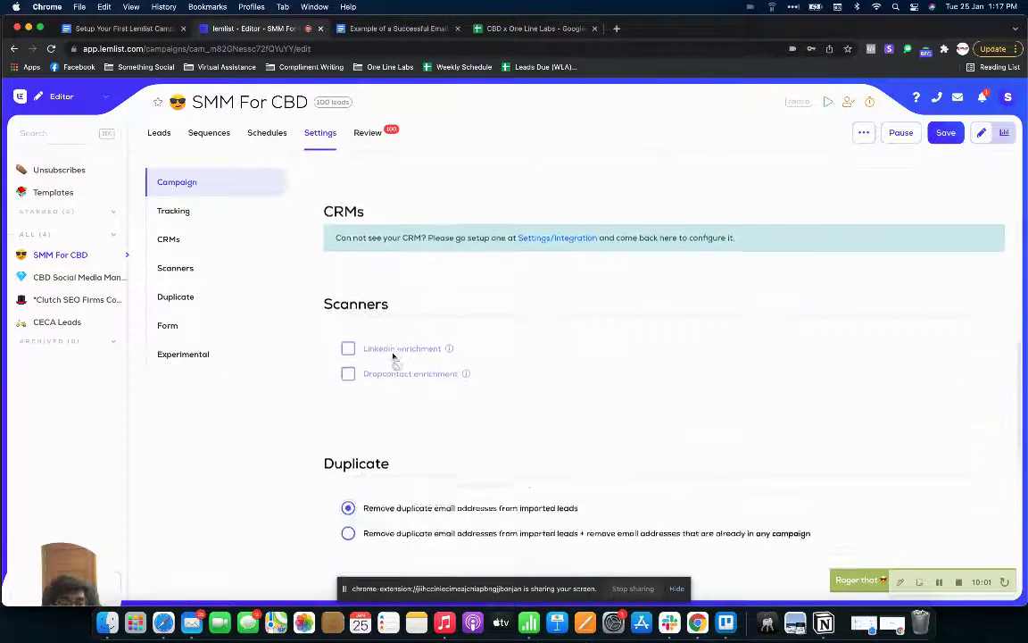
{"action": "scroll", "coordinate": [440, 451], "scroll_direction": "down", "scroll_amount": 6}
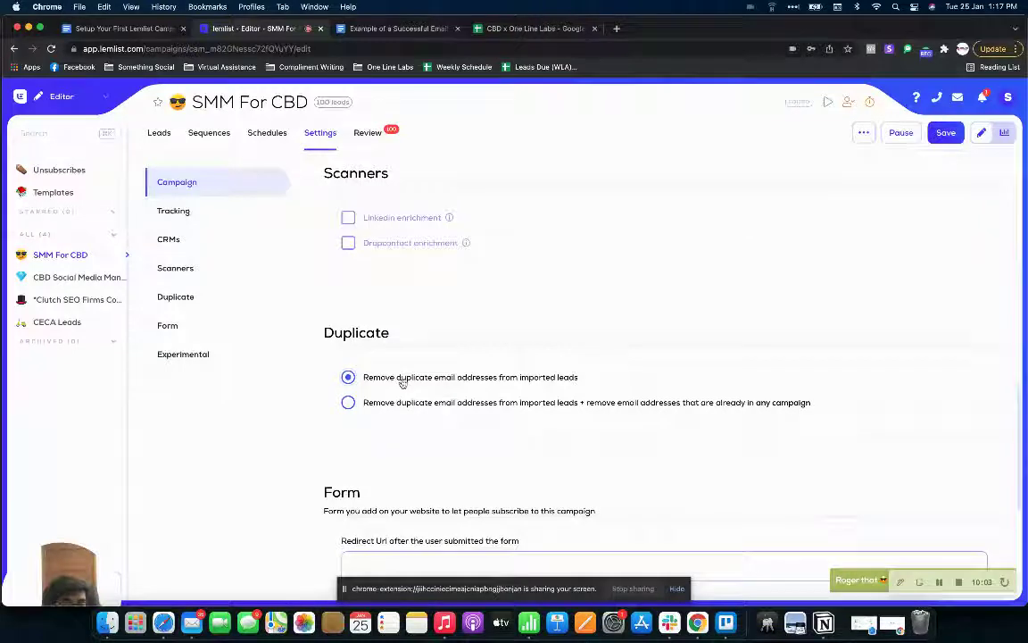
{"action": "scroll", "coordinate": [426, 424], "scroll_direction": "down", "scroll_amount": 5}
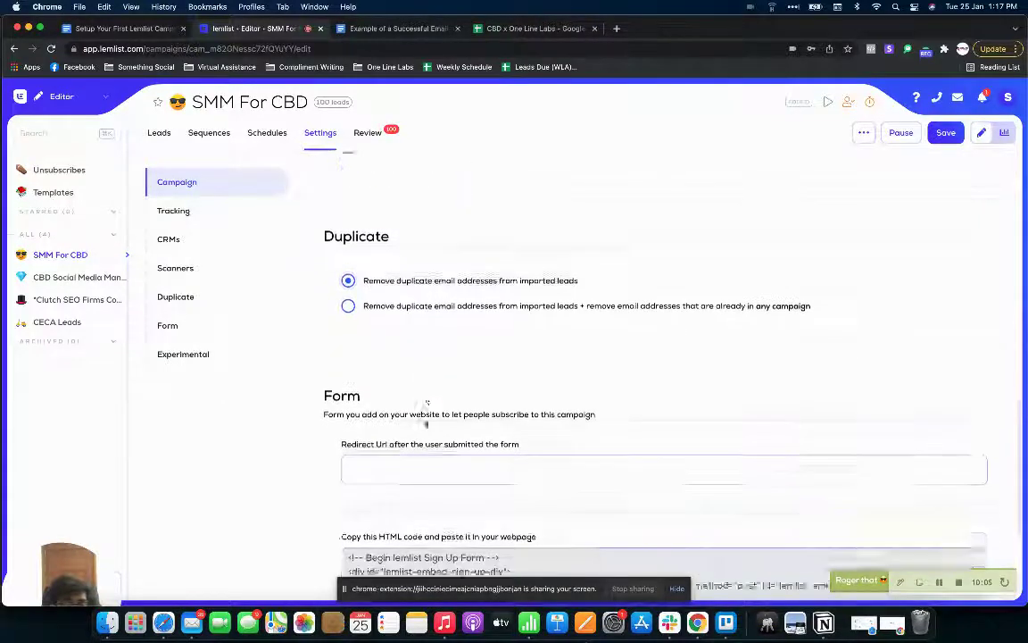
{"action": "scroll", "coordinate": [426, 425], "scroll_direction": "up", "scroll_amount": 20}
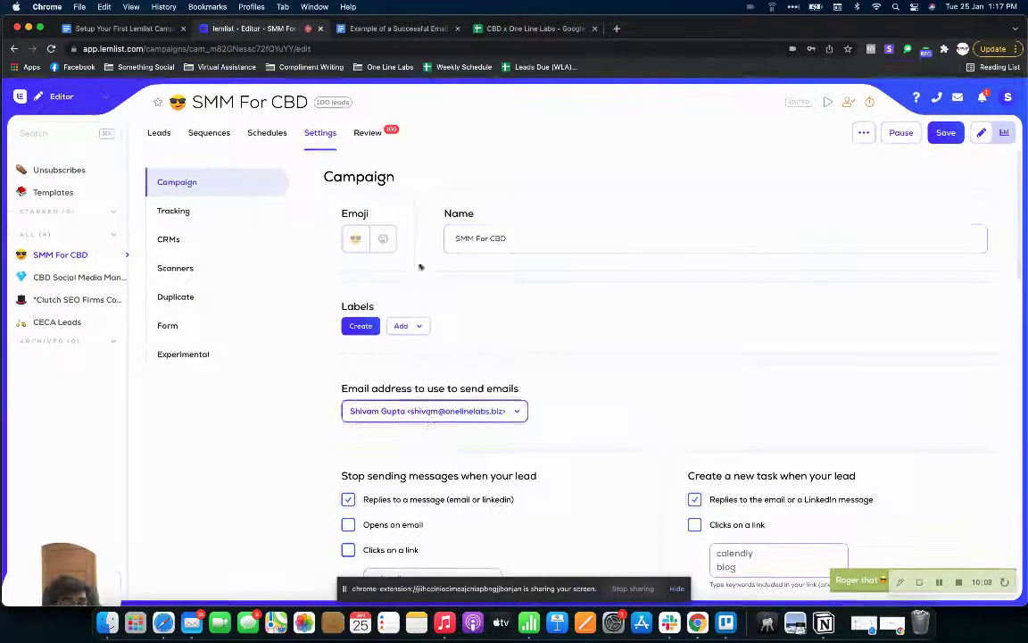
- Save the campaign settings instead of leaving them unsaved
{"action": "left_click", "coordinate": [369, 134]}
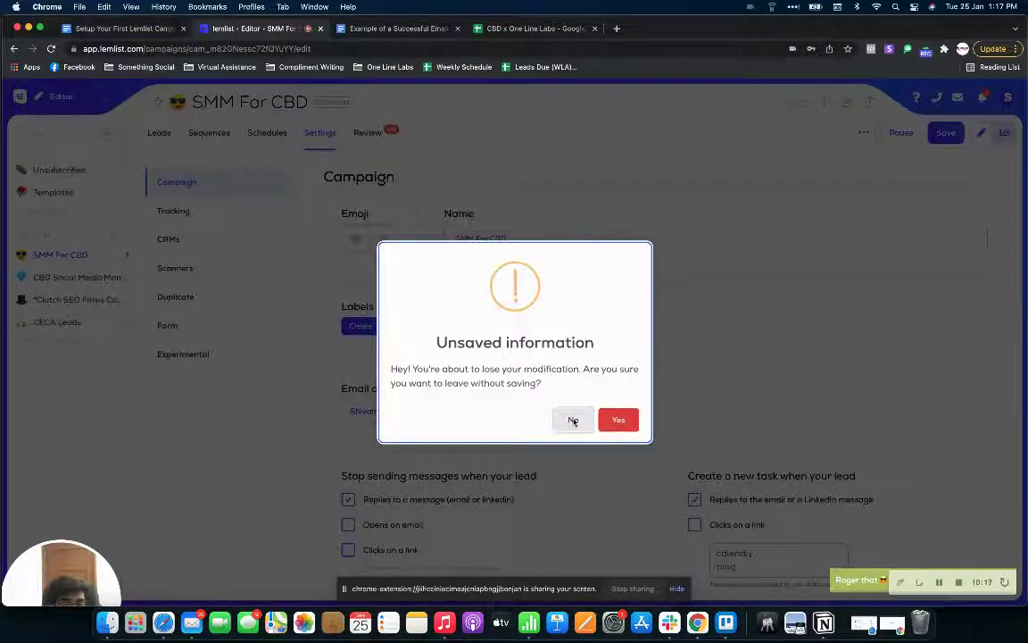
{"action": "left_click", "coordinate": [573, 421]}
{"action": "left_click", "coordinate": [945, 132]}
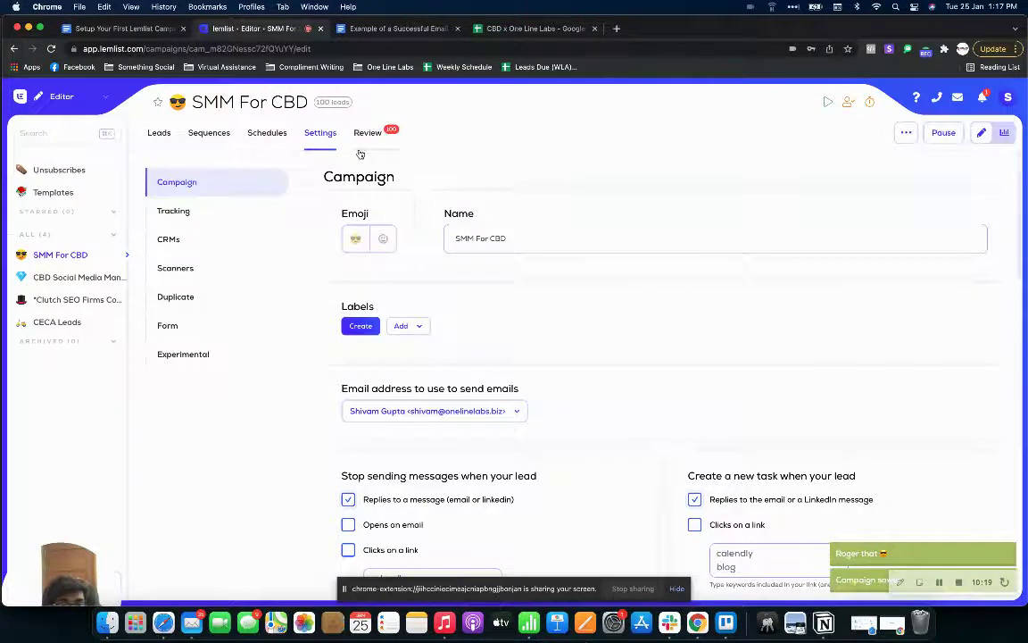
- Review the three emails prepared for the first lead, checking the first one against the example email campaign in Google Docs
{"action": "left_click", "coordinate": [364, 148]}
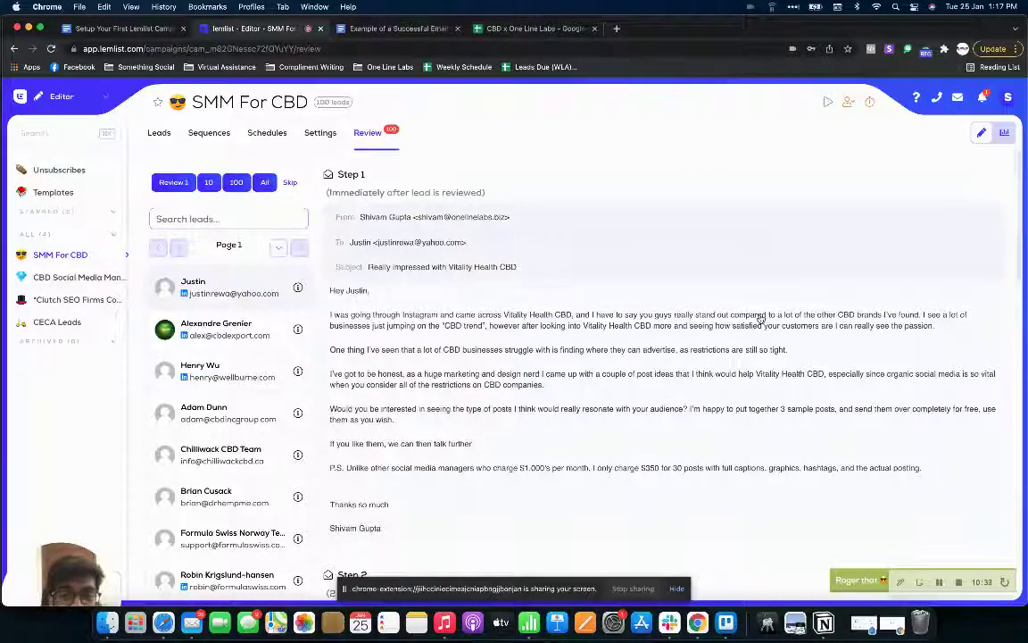
{"action": "left_click", "coordinate": [410, 29]}
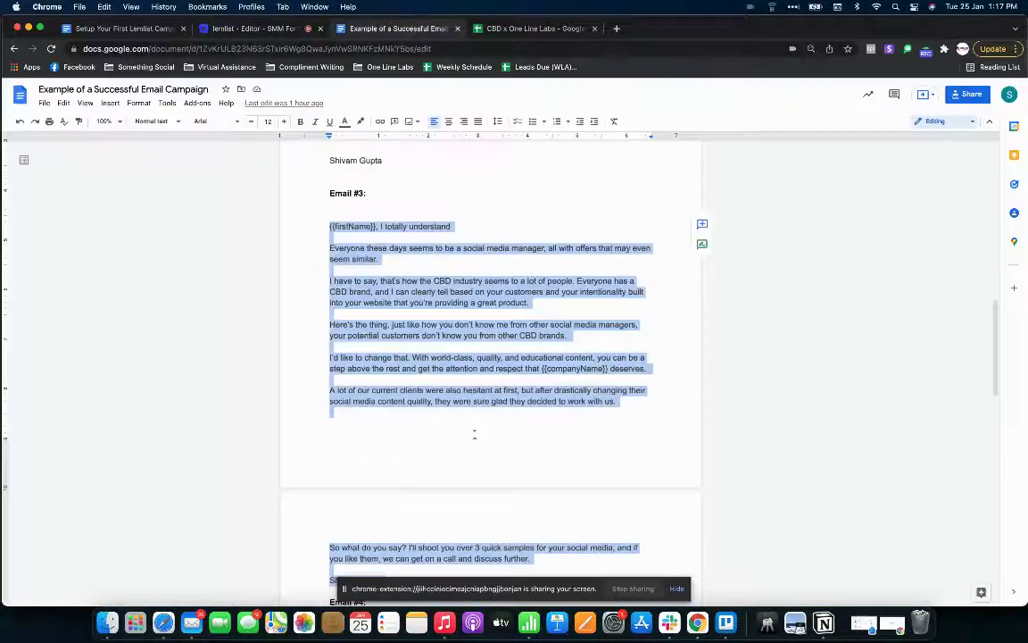
{"action": "scroll", "coordinate": [475, 432], "scroll_direction": "up", "scroll_amount": 15}
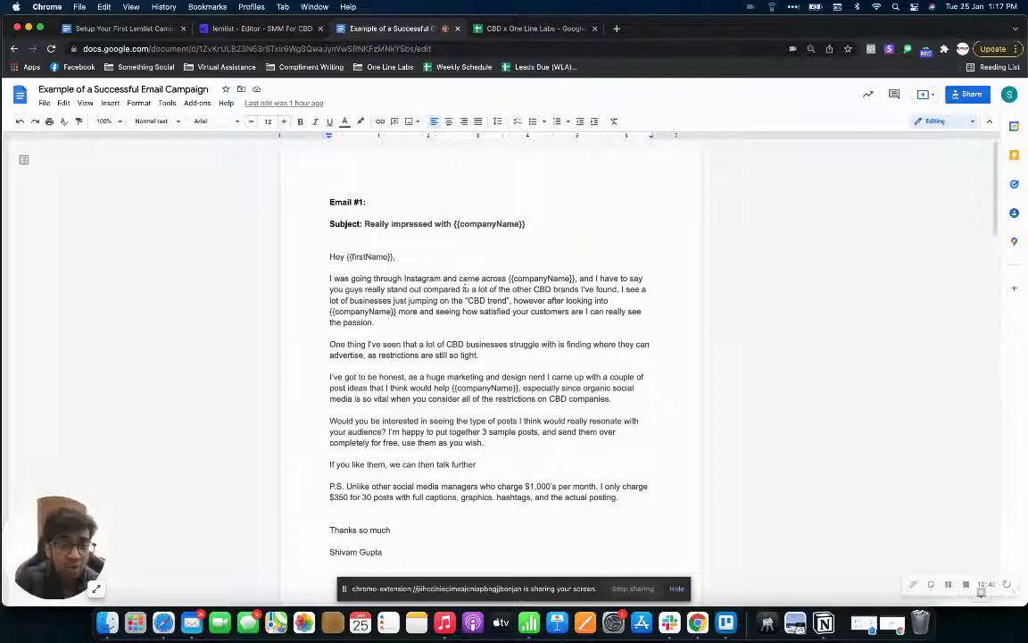
{"action": "left_click", "coordinate": [266, 30]}
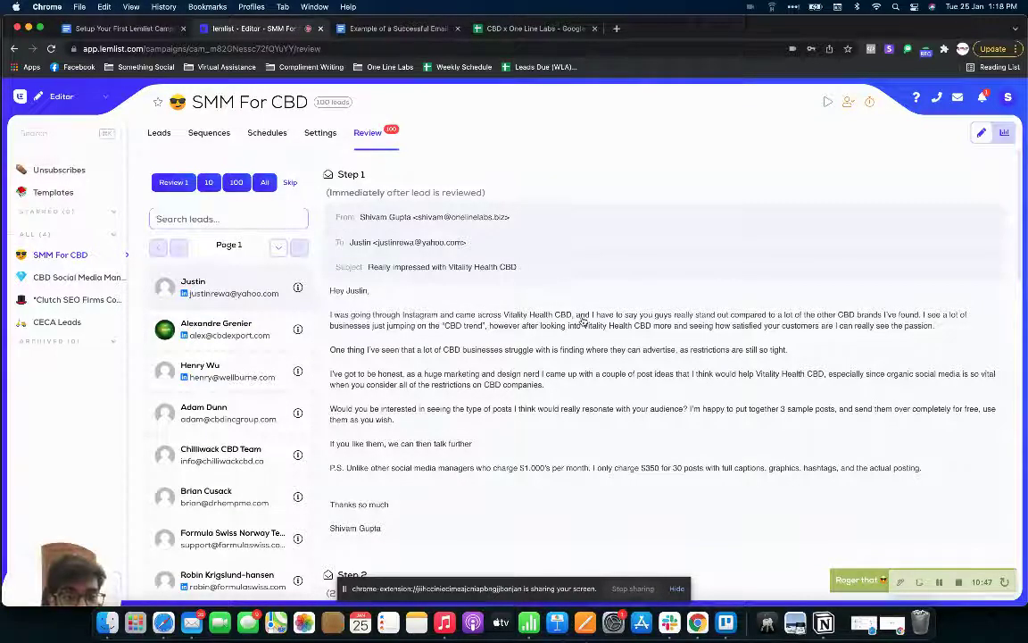
{"action": "scroll", "coordinate": [491, 449], "scroll_direction": "down", "scroll_amount": 5}
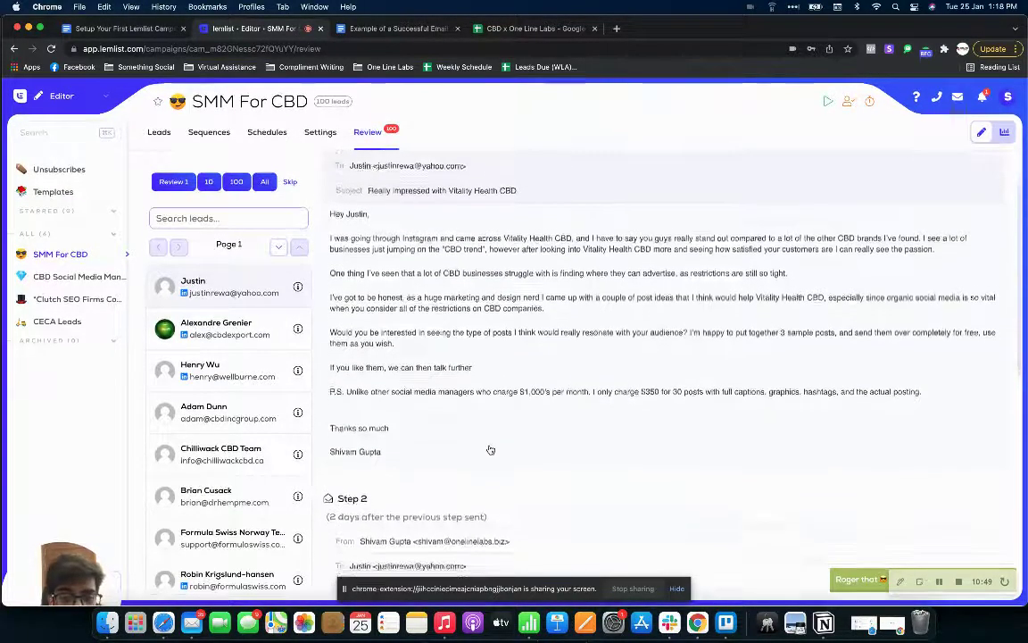
{"action": "scroll", "coordinate": [490, 449], "scroll_direction": "down", "scroll_amount": 4}
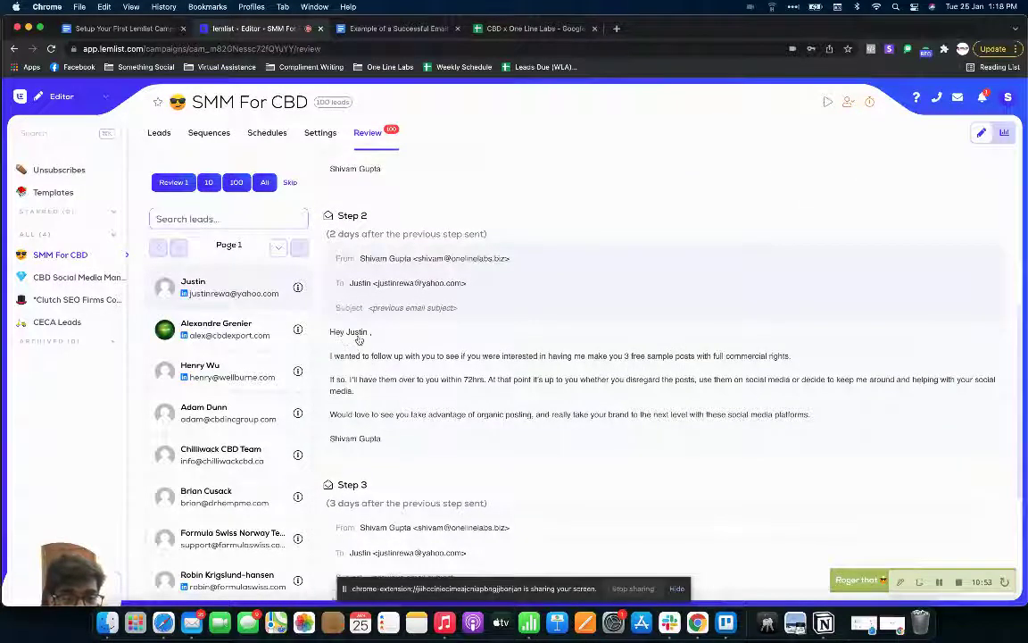
{"action": "scroll", "coordinate": [441, 455], "scroll_direction": "down", "scroll_amount": 5}
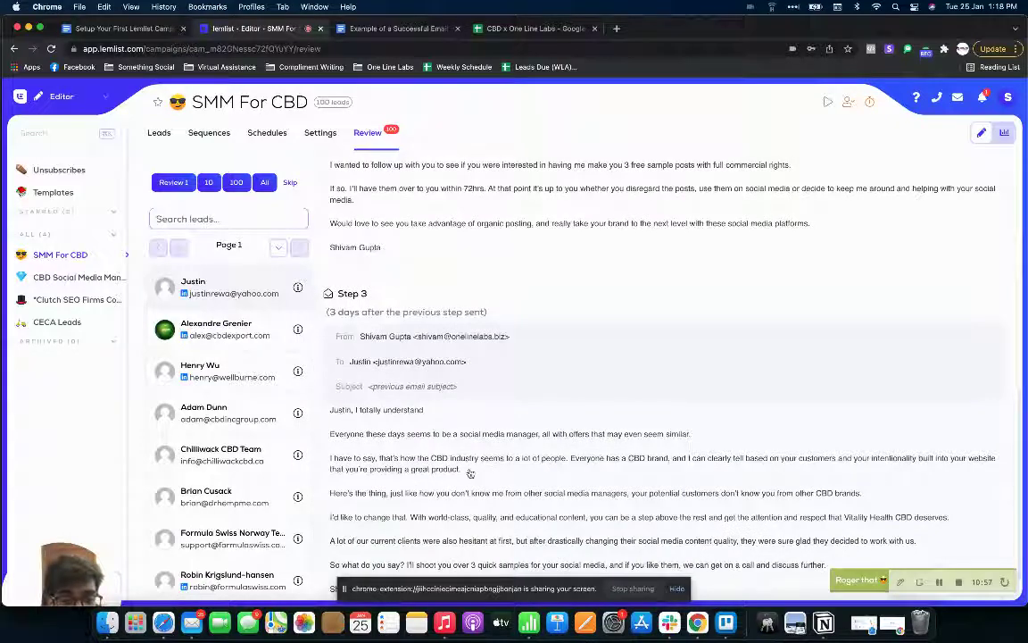
{"action": "scroll", "coordinate": [471, 473], "scroll_direction": "down", "scroll_amount": 2}
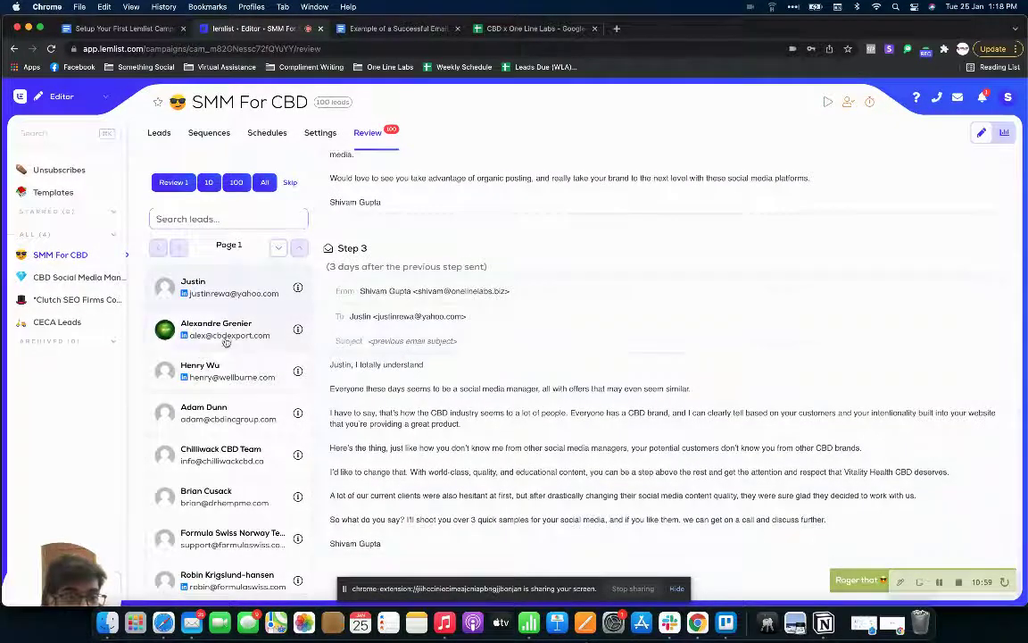
- Check how the first name and company name variables are filled in the email previews of several leads
{"action": "left_click", "coordinate": [226, 342]}
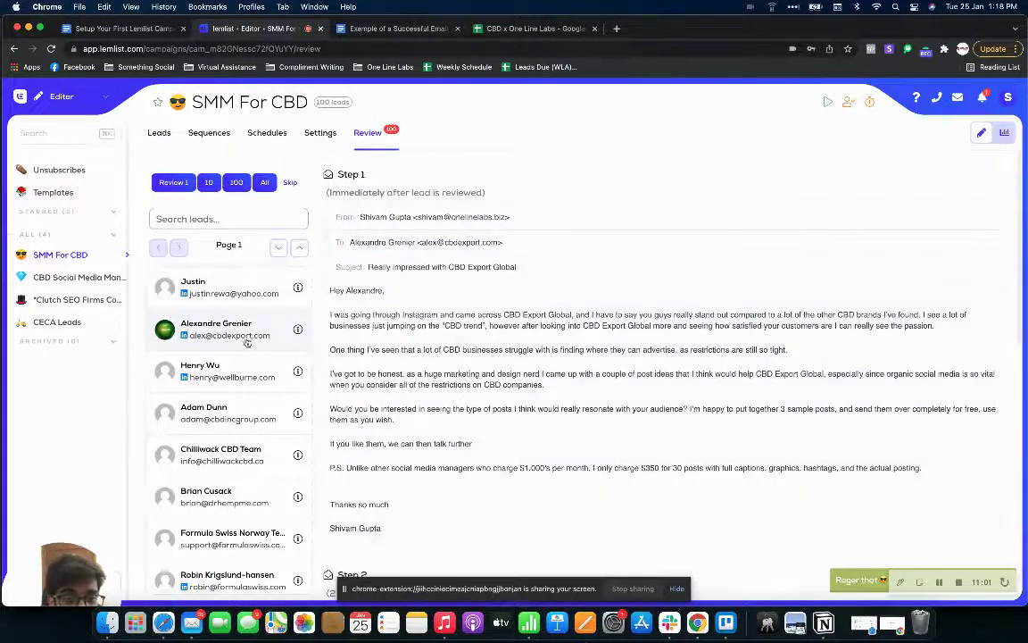
{"action": "left_click", "coordinate": [225, 450]}
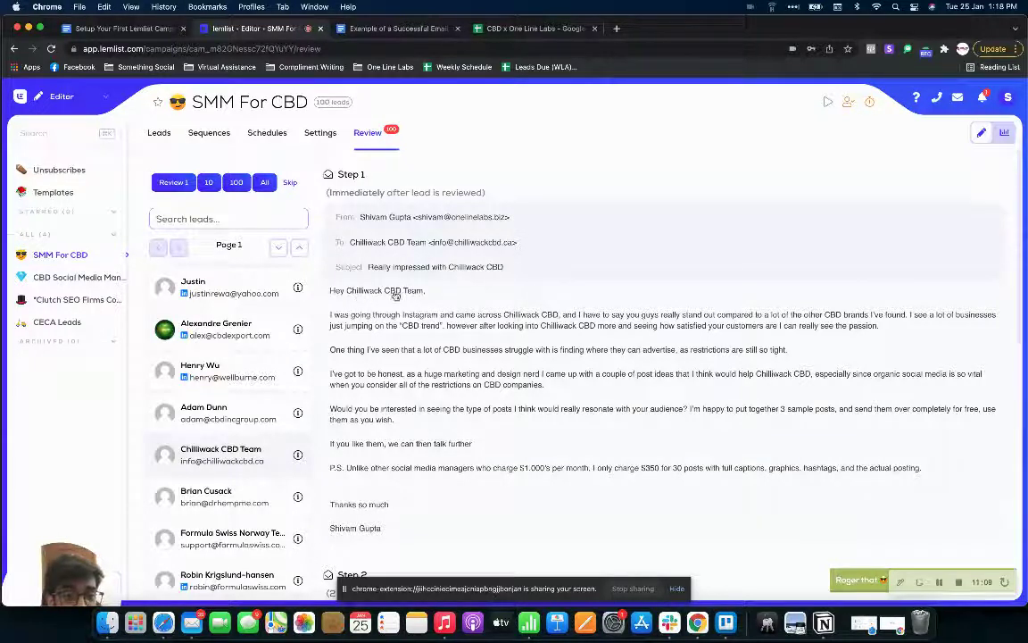
{"action": "scroll", "coordinate": [223, 437], "scroll_direction": "down", "scroll_amount": 2}
{"action": "left_click", "coordinate": [222, 453]}
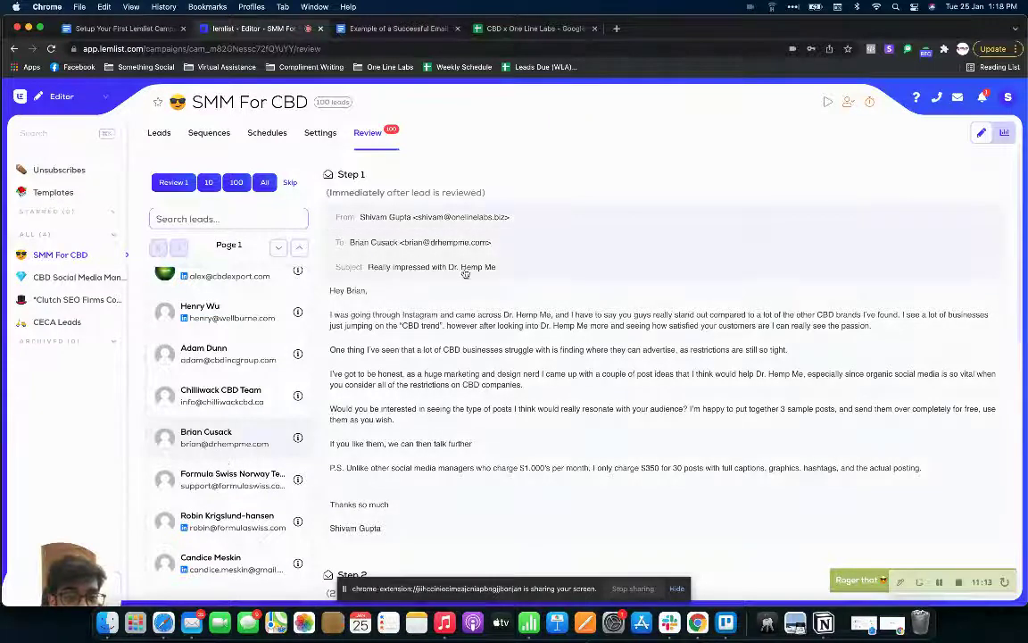
{"action": "left_click", "coordinate": [241, 473]}
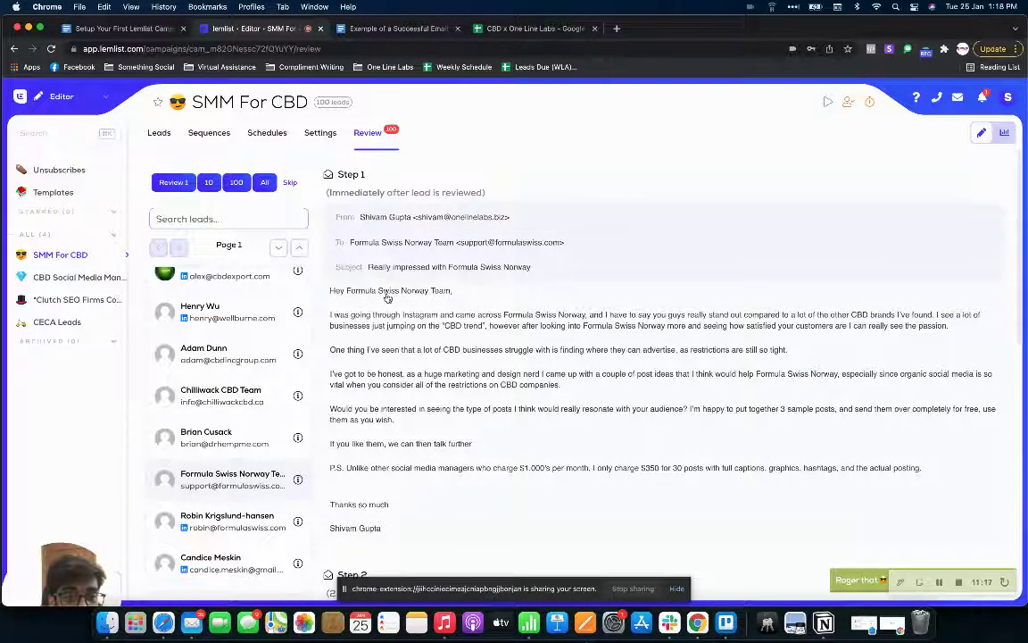
{"action": "scroll", "coordinate": [255, 465], "scroll_direction": "down", "scroll_amount": 2}
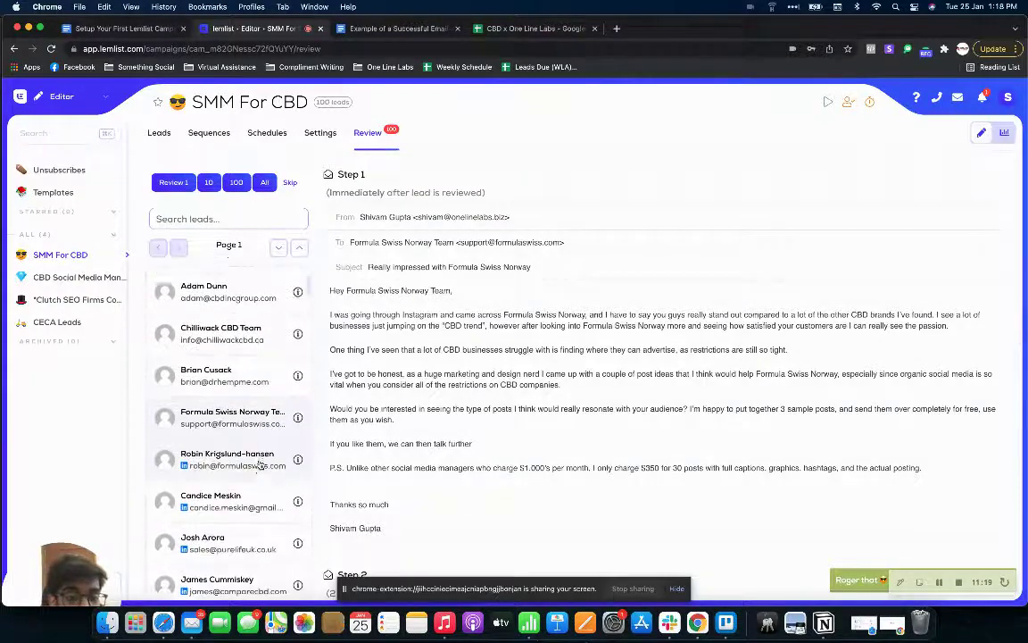
{"action": "scroll", "coordinate": [219, 451], "scroll_direction": "up", "scroll_amount": 3}
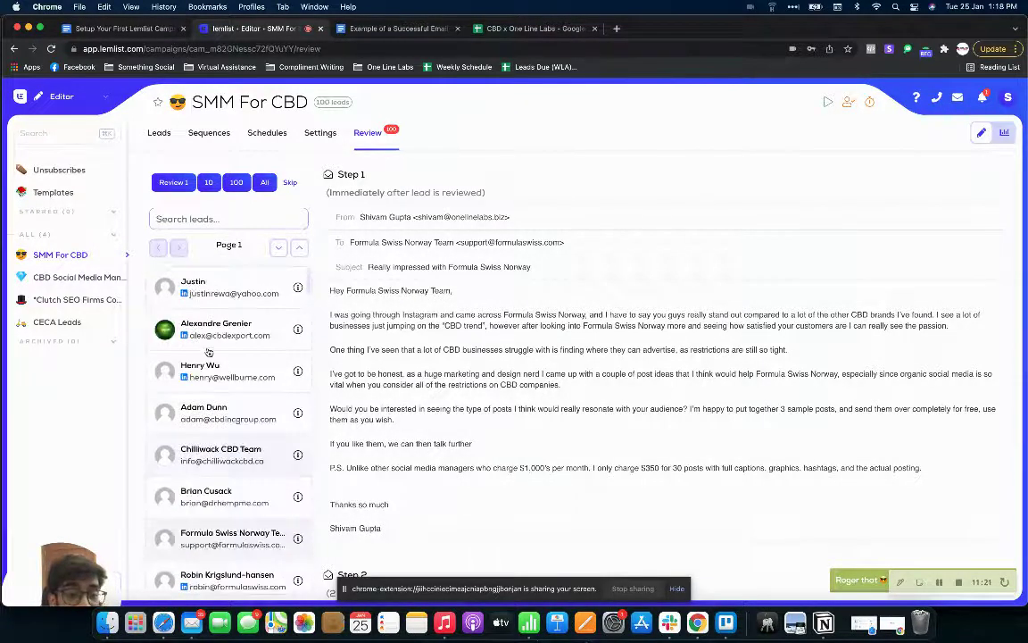
{"action": "left_click", "coordinate": [227, 302]}
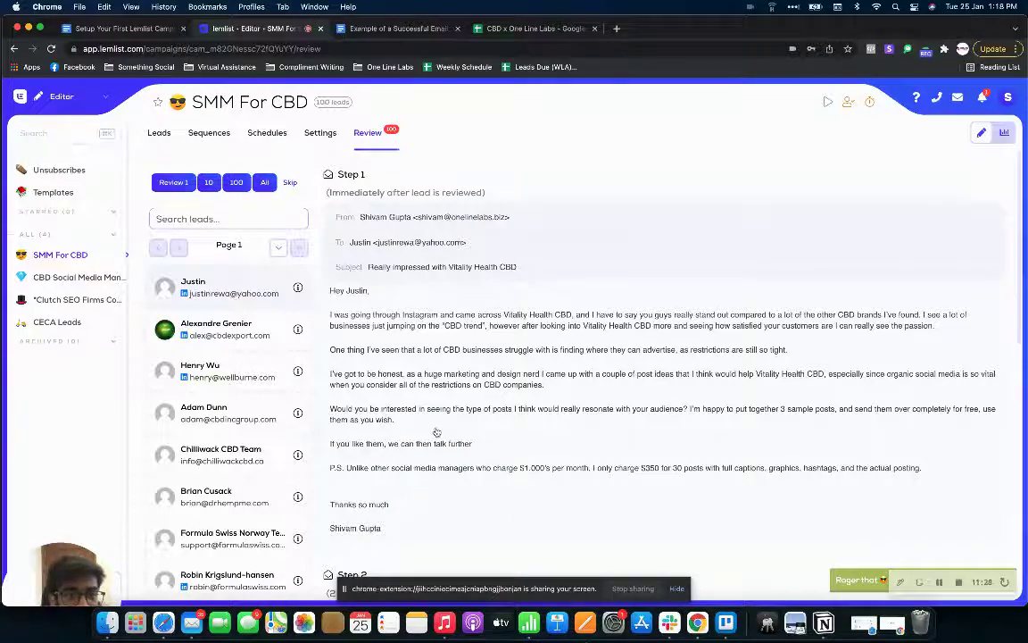
{"action": "scroll", "coordinate": [436, 432], "scroll_direction": "down", "scroll_amount": 7}
{"action": "scroll", "coordinate": [436, 432], "scroll_direction": "up", "scroll_amount": 7}
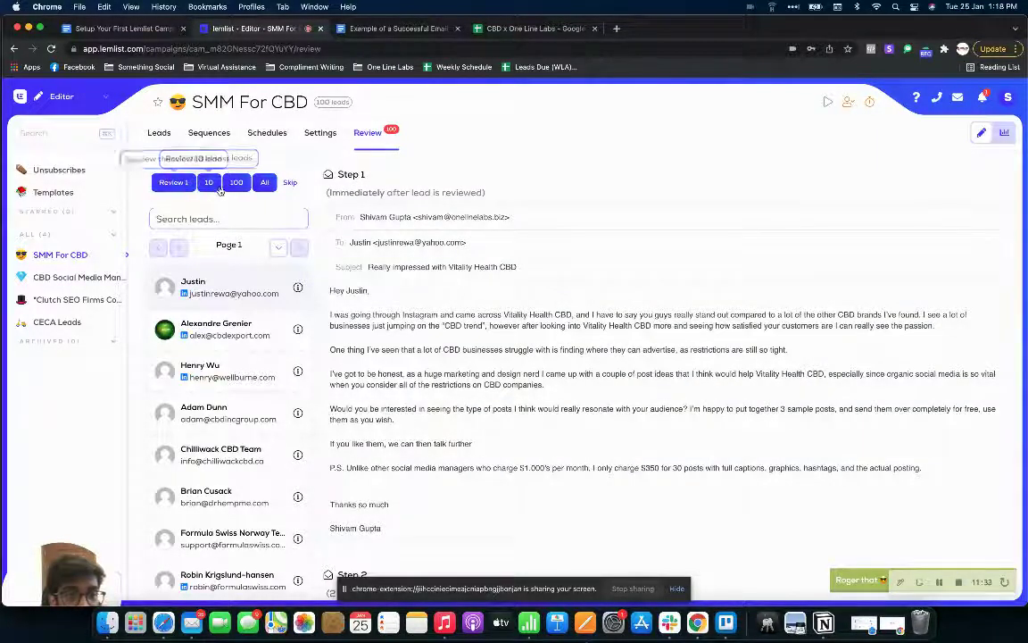
- Mark all leads in the campaign as reviewed so that they can be contacted
{"action": "left_click", "coordinate": [264, 184]}
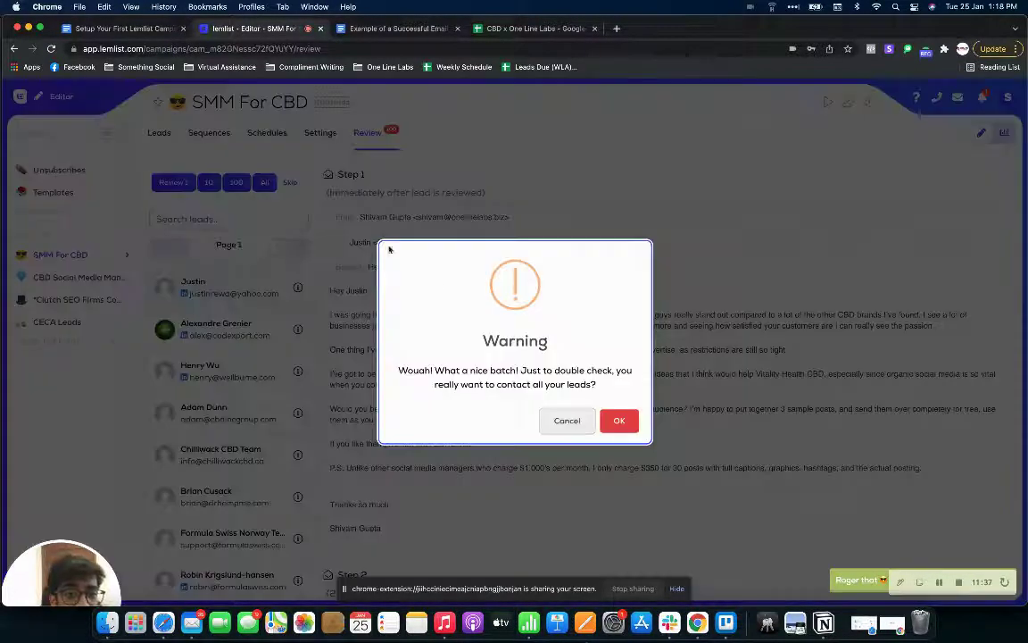